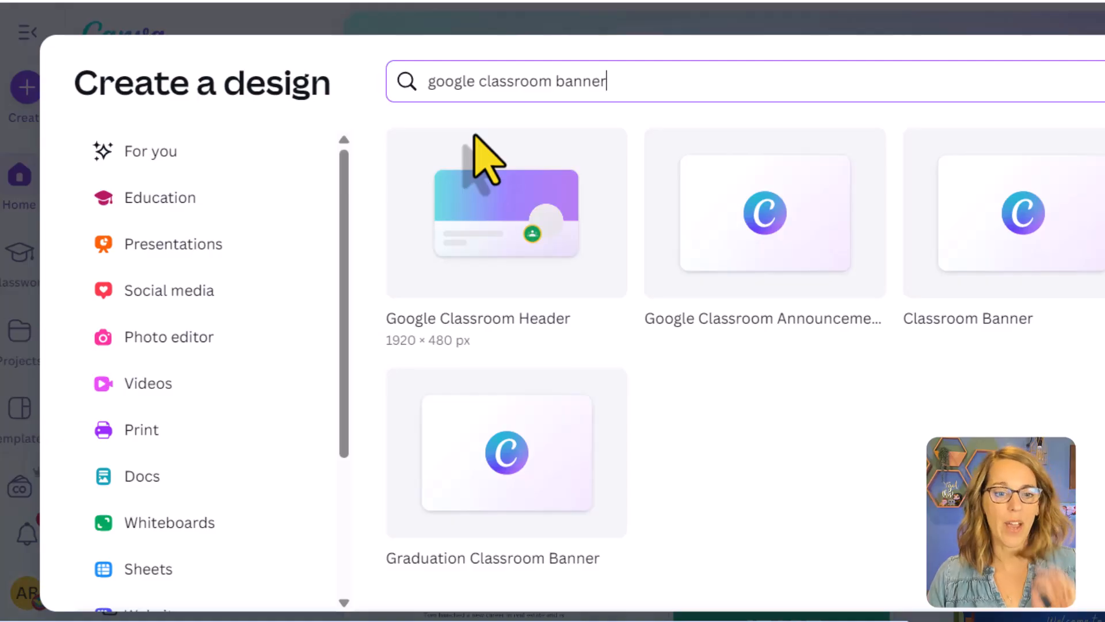
Create a Google Classroom Header design and apply the recently used "Welcome to Art Class" template to it
{"action": "left_click", "coordinate": [493, 219]}
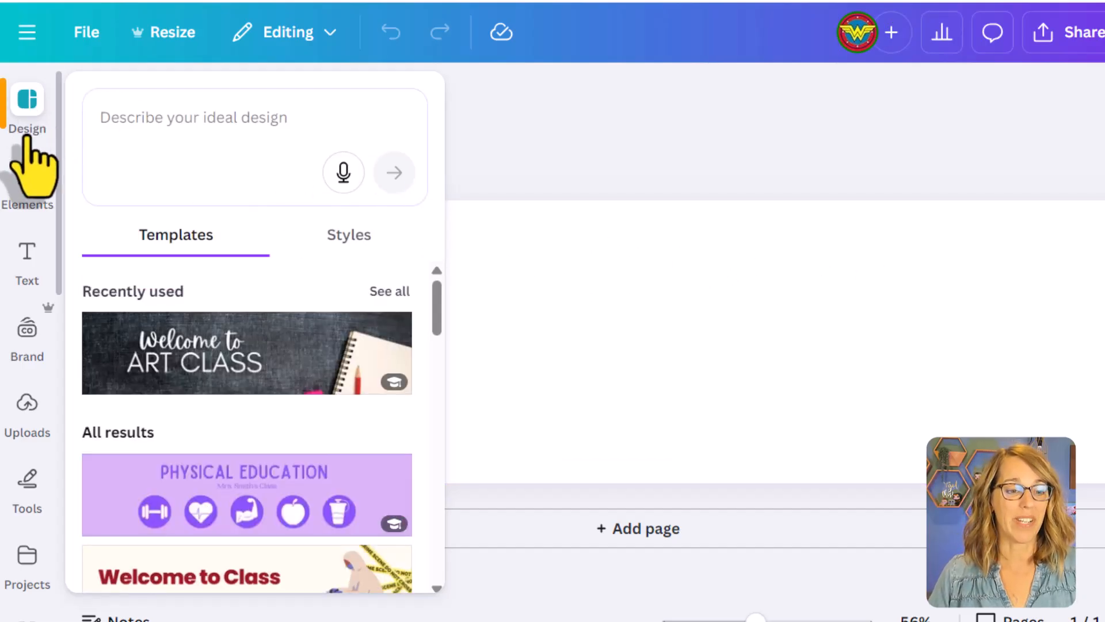
{"action": "left_click", "coordinate": [27, 176]}
{"action": "left_click", "coordinate": [27, 107]}
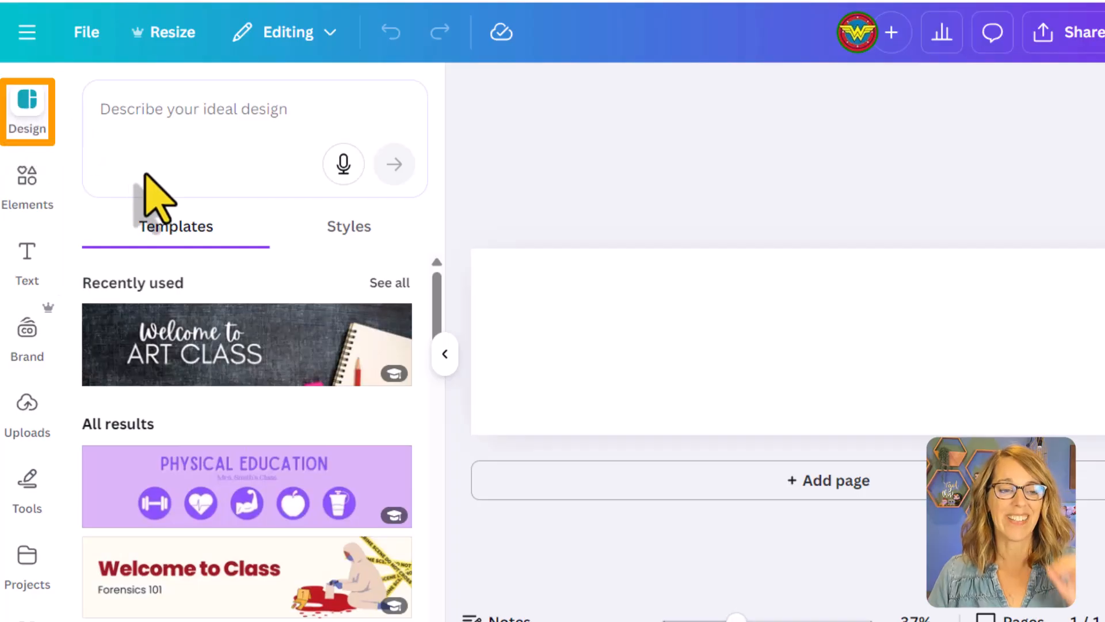
{"action": "scroll", "coordinate": [262, 351], "scroll_direction": "down", "scroll_amount": 1}
{"action": "scroll", "coordinate": [261, 350], "scroll_direction": "down", "scroll_amount": 15}
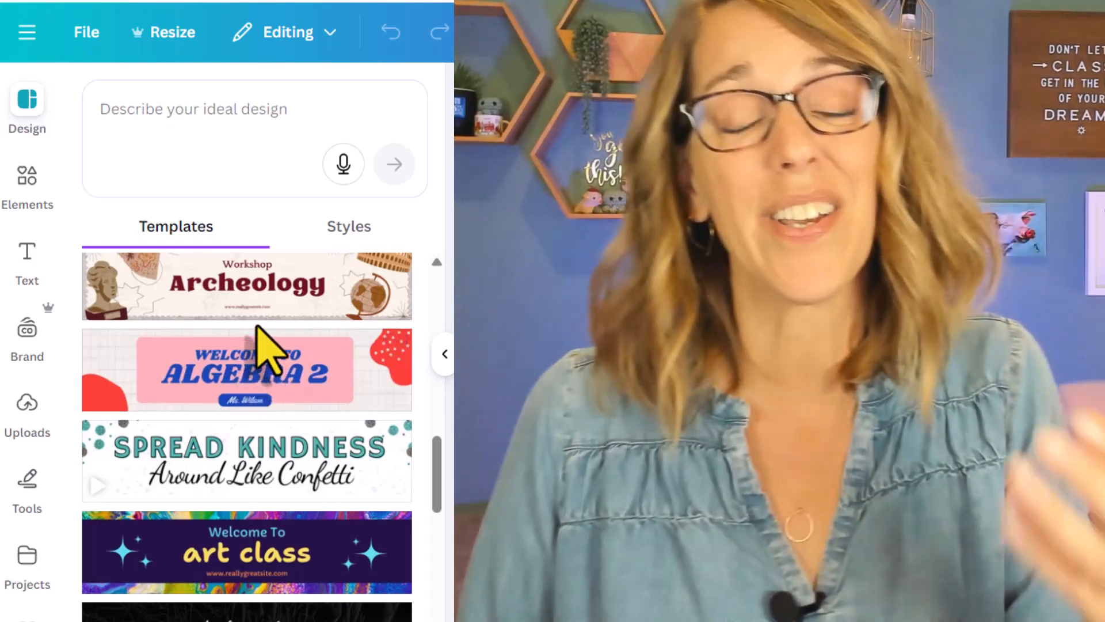
{"action": "scroll", "coordinate": [222, 407], "scroll_direction": "up", "scroll_amount": 5}
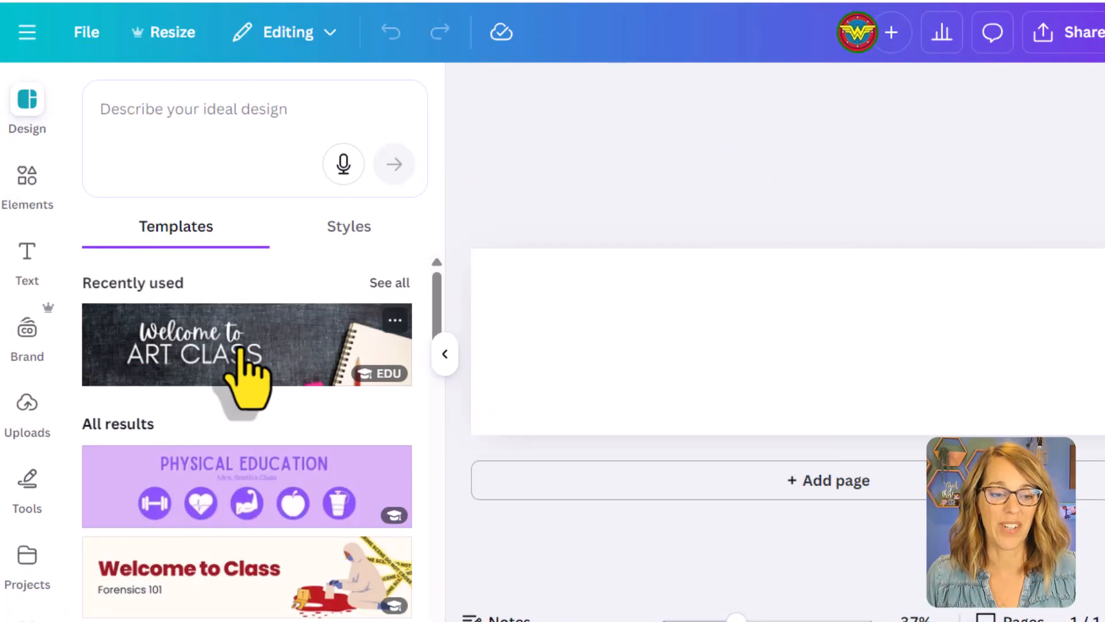
{"action": "left_click", "coordinate": [242, 351]}
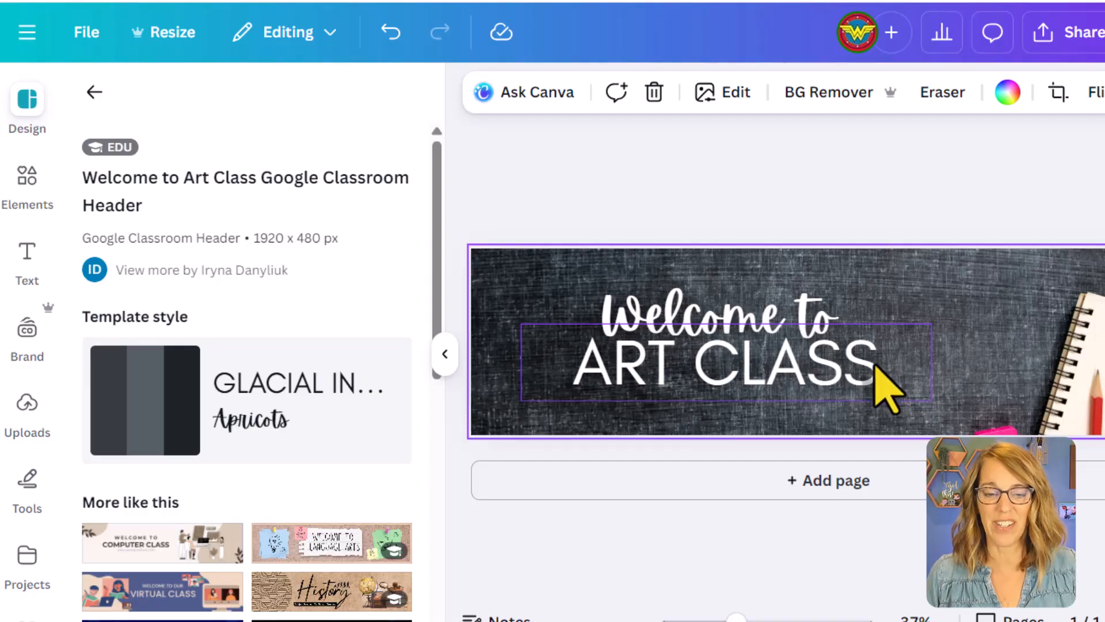
Replace the banner text "ART CLASS" with "MATH 146"
{"action": "left_click", "coordinate": [681, 313]}
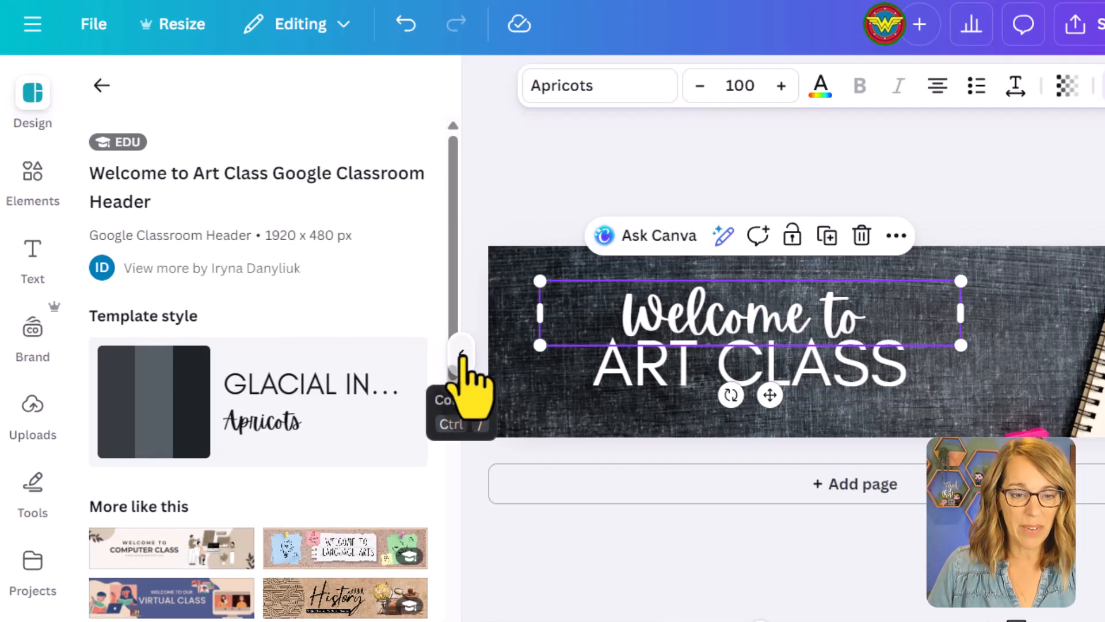
{"action": "left_click", "coordinate": [461, 356]}
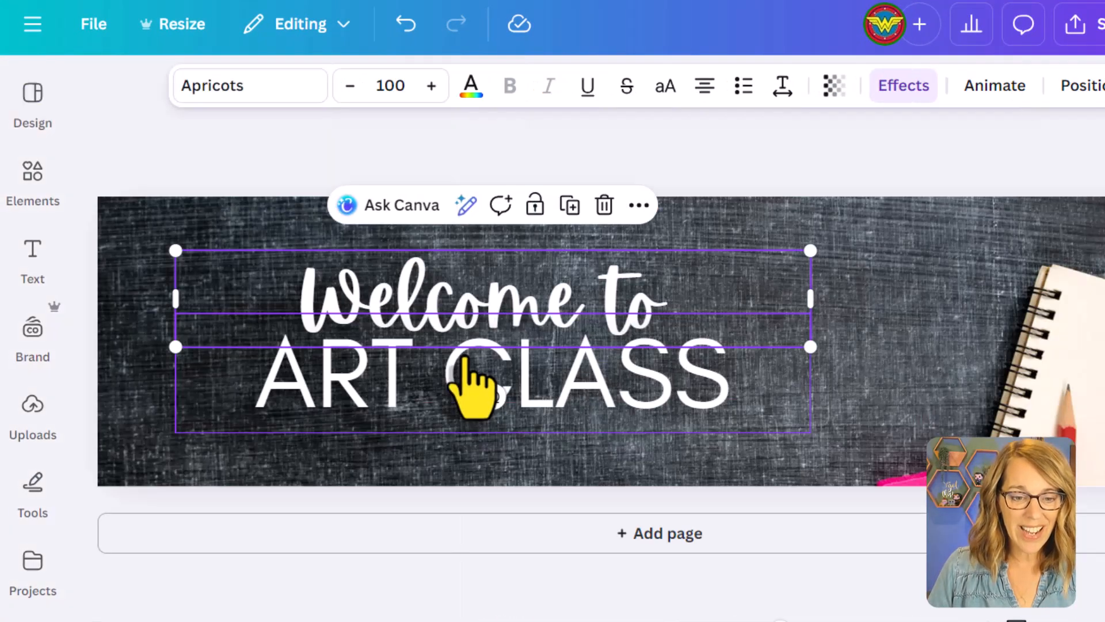
{"action": "left_click", "coordinate": [901, 290]}
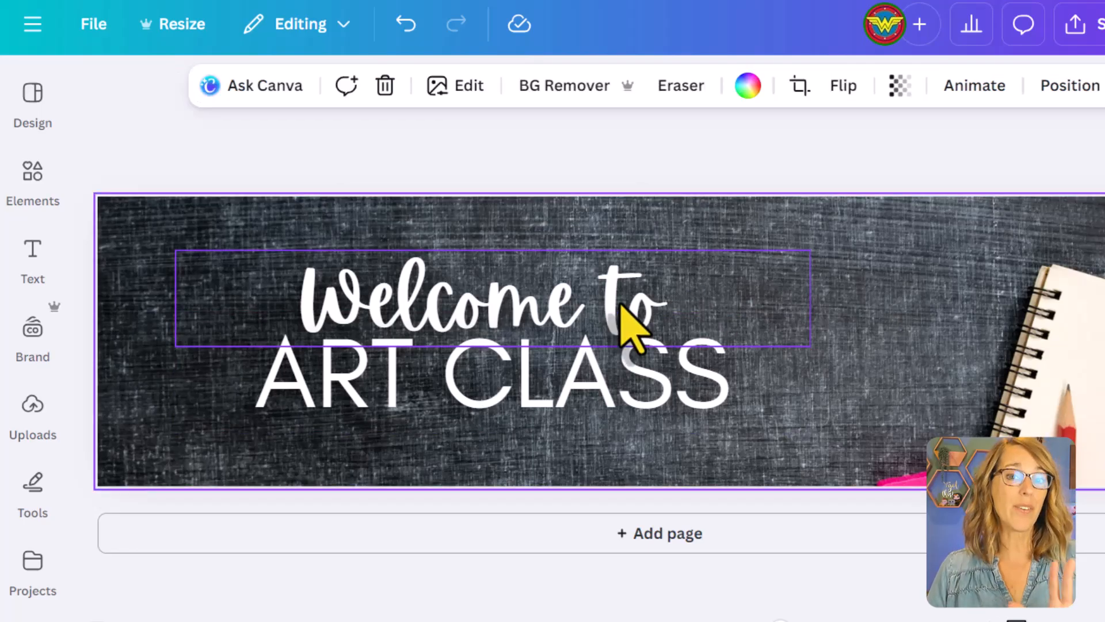
{"action": "left_click", "coordinate": [637, 383]}
{"action": "left_click", "coordinate": [713, 385]}
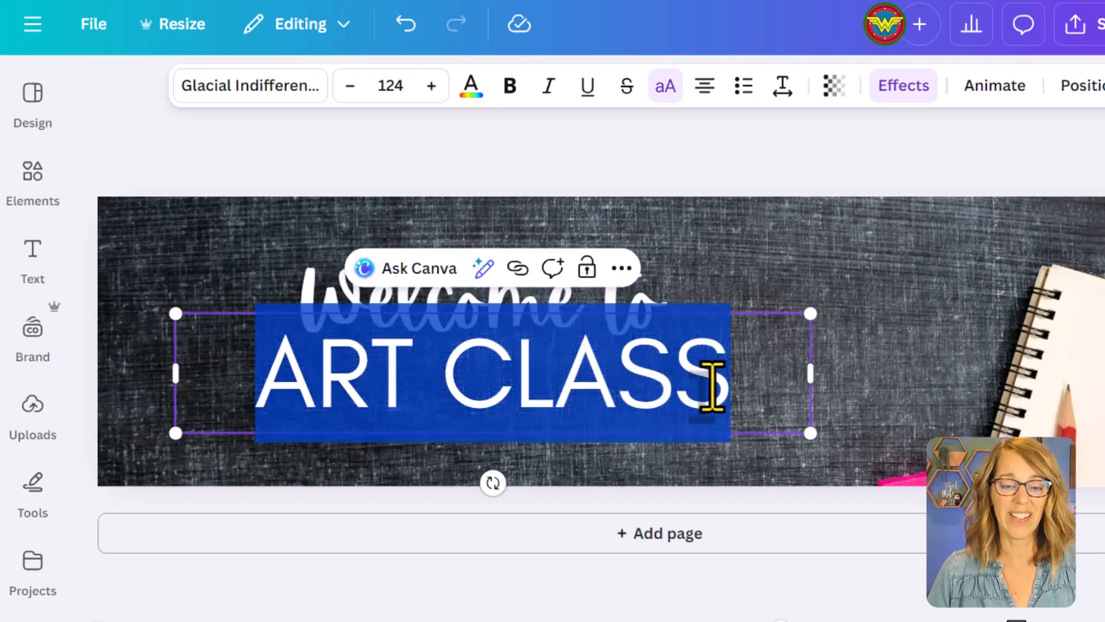
{"action": "type", "text": "M"}
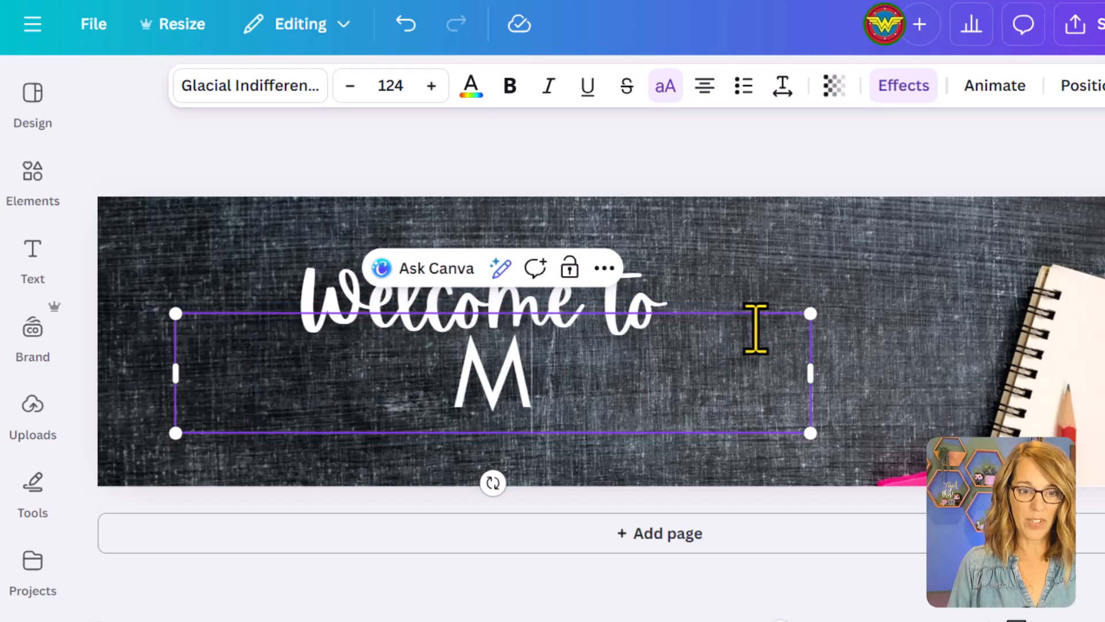
{"action": "type", "text": "ATH 146"}
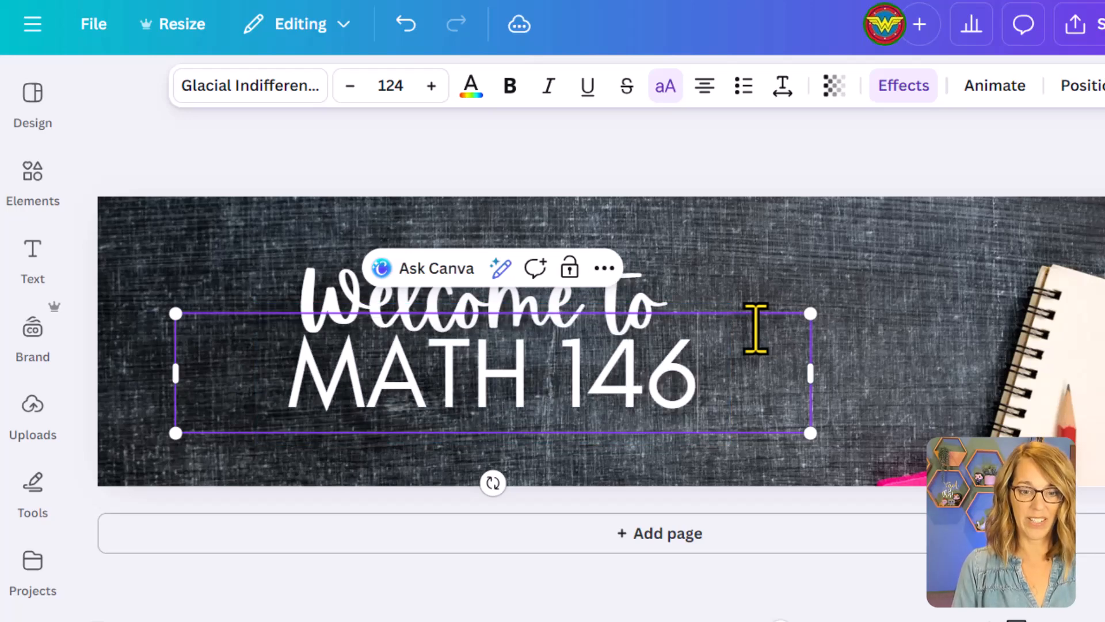
{"action": "left_click", "coordinate": [824, 325]}
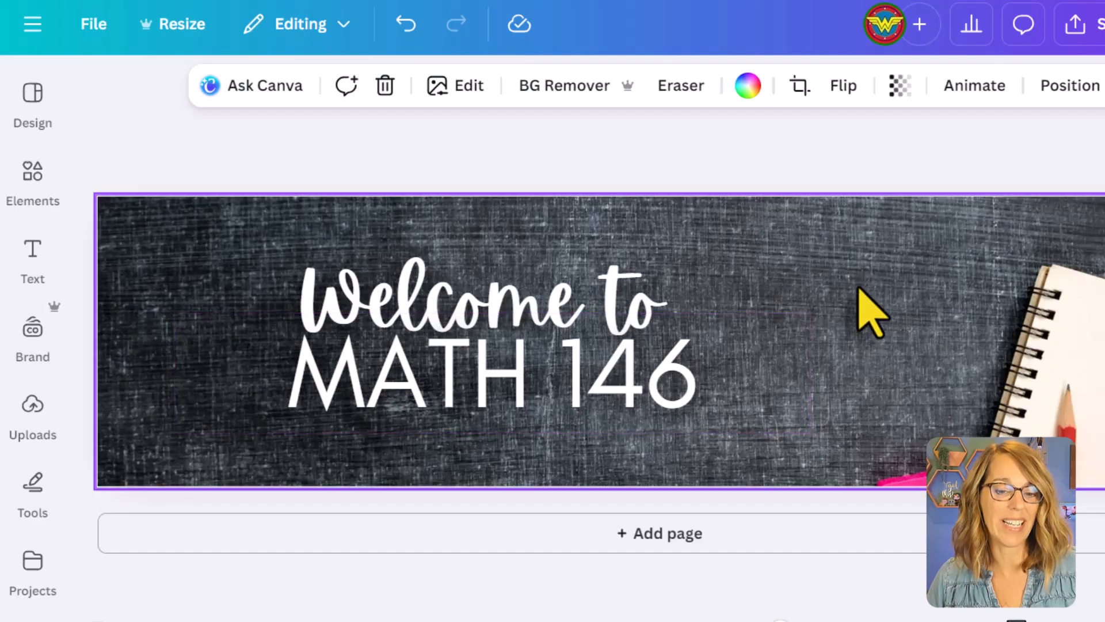
Change the text color of "MATH 146" to the bright yellow from the Brand Kit palette
{"action": "left_click", "coordinate": [721, 388]}
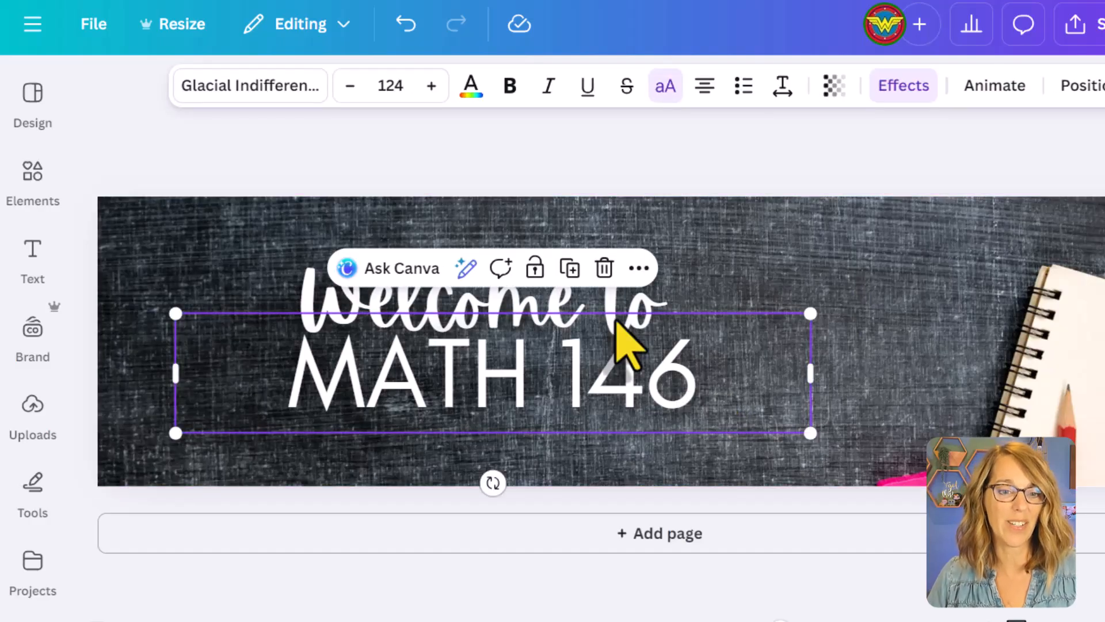
{"action": "left_click", "coordinate": [471, 87]}
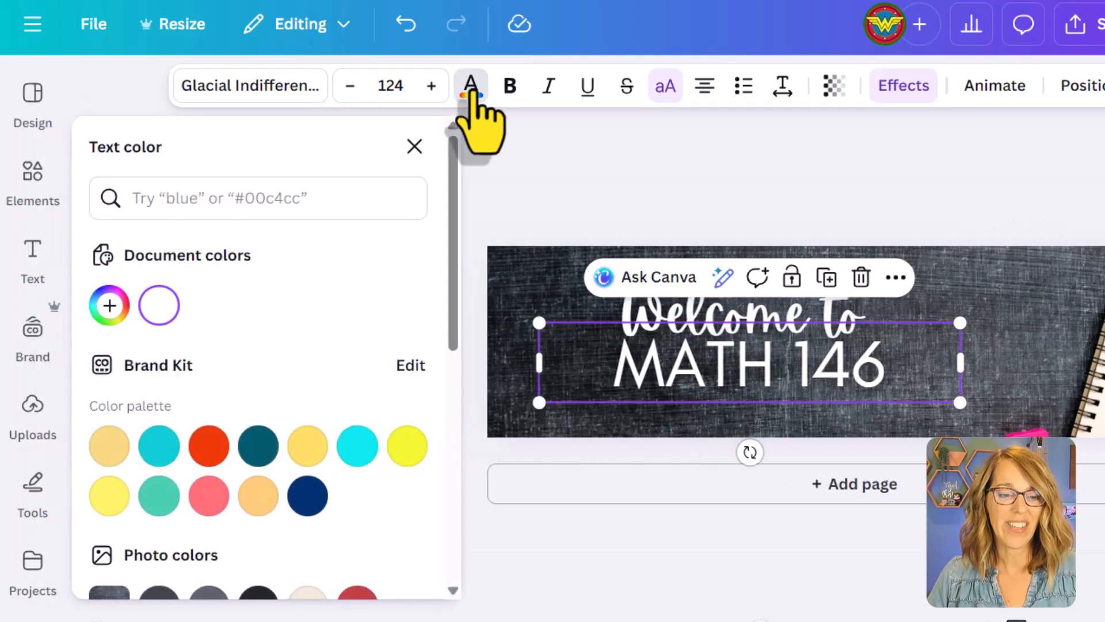
{"action": "left_click", "coordinate": [405, 448]}
{"action": "left_click", "coordinate": [1007, 172]}
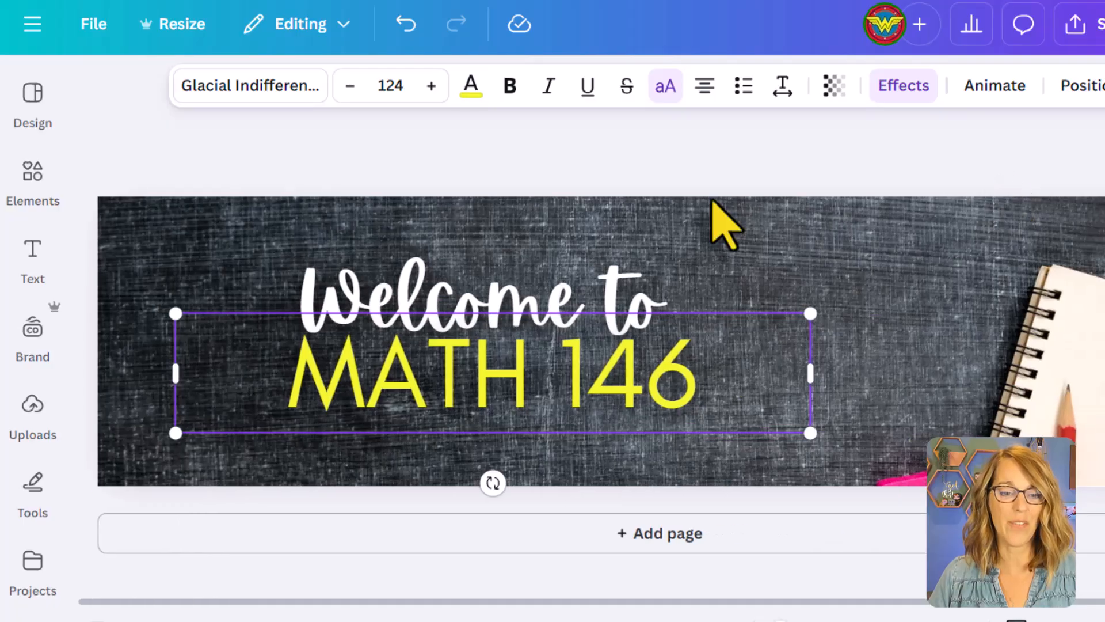
Set the font size of the "MATH 146" text to 123
{"action": "left_click", "coordinate": [351, 85]}
{"action": "left_click", "coordinate": [351, 86]}
{"action": "left_click", "coordinate": [351, 85]}
{"action": "left_click", "coordinate": [352, 85]}
{"action": "left_click", "coordinate": [351, 85]}
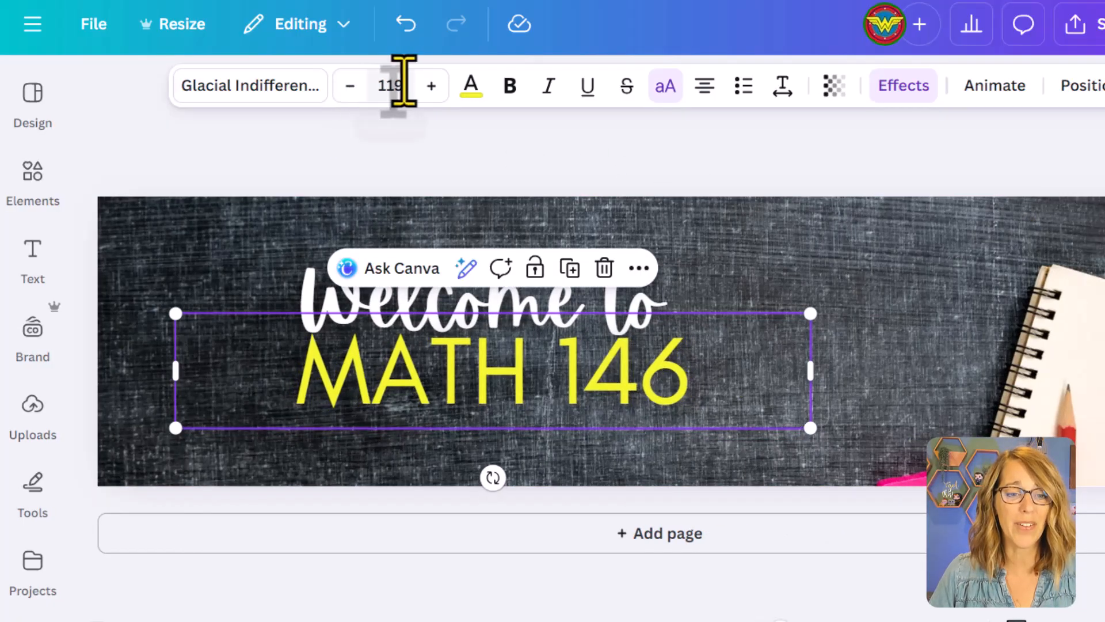
{"action": "left_click", "coordinate": [432, 85]}
{"action": "left_click", "coordinate": [431, 85]}
{"action": "left_click", "coordinate": [432, 85]}
{"action": "left_click", "coordinate": [431, 85]}
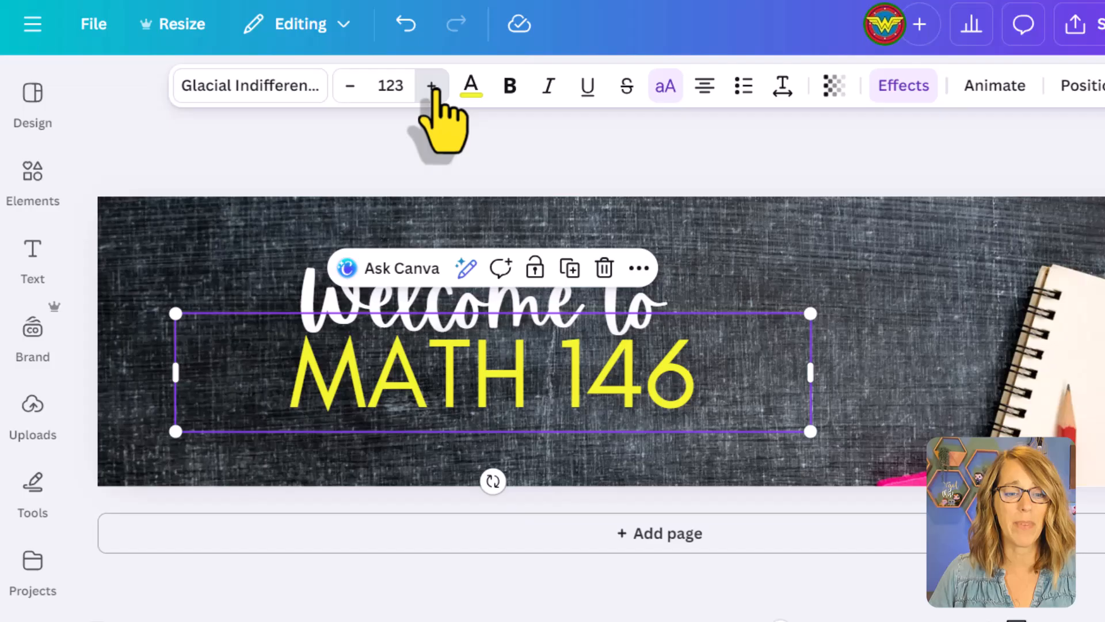
Browse the document and recommended fonts available for the "MATH 146" text
{"action": "left_click", "coordinate": [268, 87]}
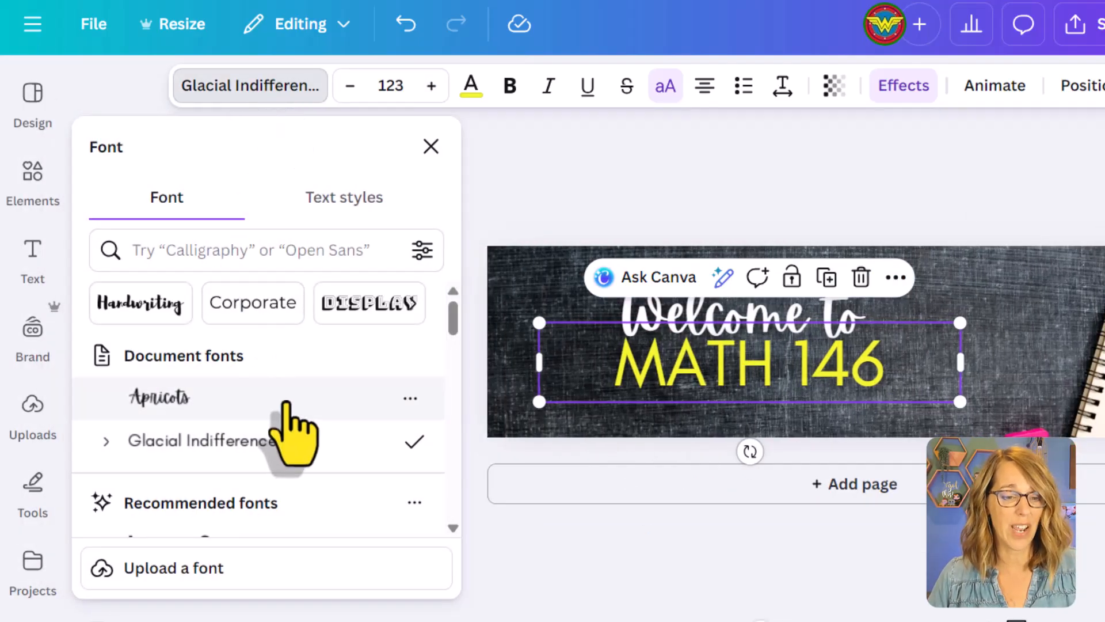
{"action": "scroll", "coordinate": [291, 417], "scroll_direction": "down", "scroll_amount": 10}
{"action": "scroll", "coordinate": [292, 411], "scroll_direction": "up", "scroll_amount": 6}
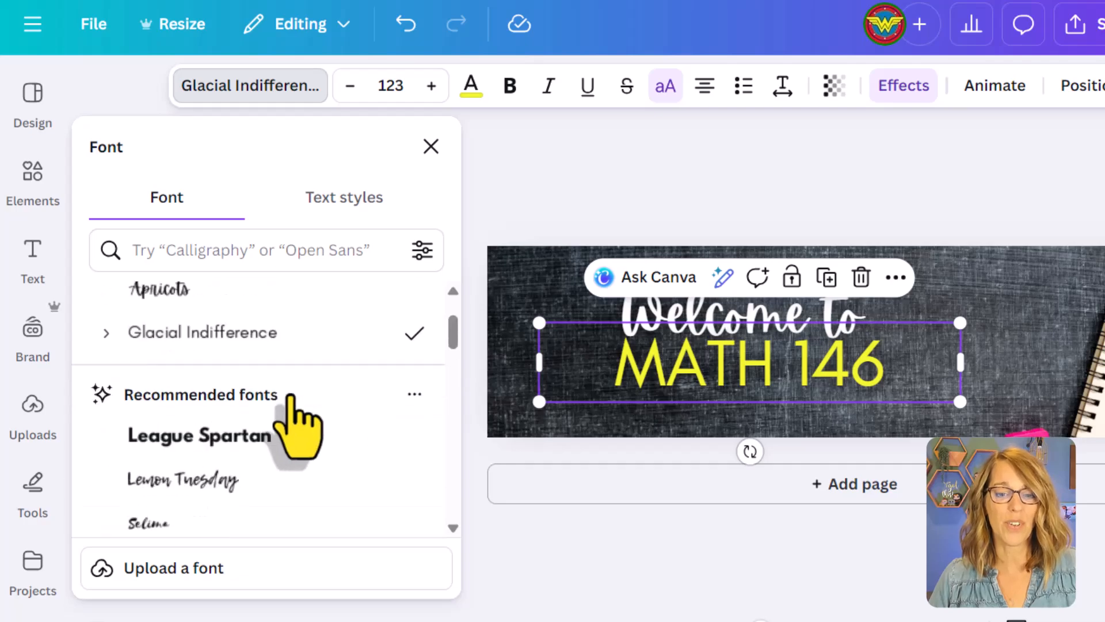
{"action": "scroll", "coordinate": [291, 397], "scroll_direction": "up", "scroll_amount": 2}
{"action": "left_click", "coordinate": [982, 198]}
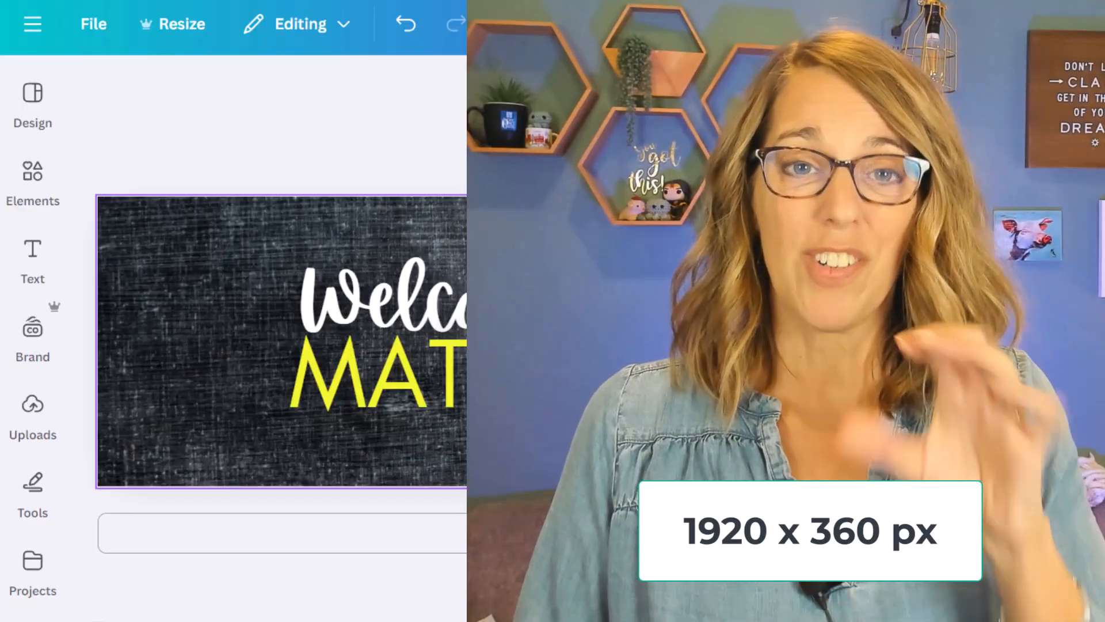
Look at the custom size fields in the banner's resize options
{"action": "left_click", "coordinate": [182, 24]}
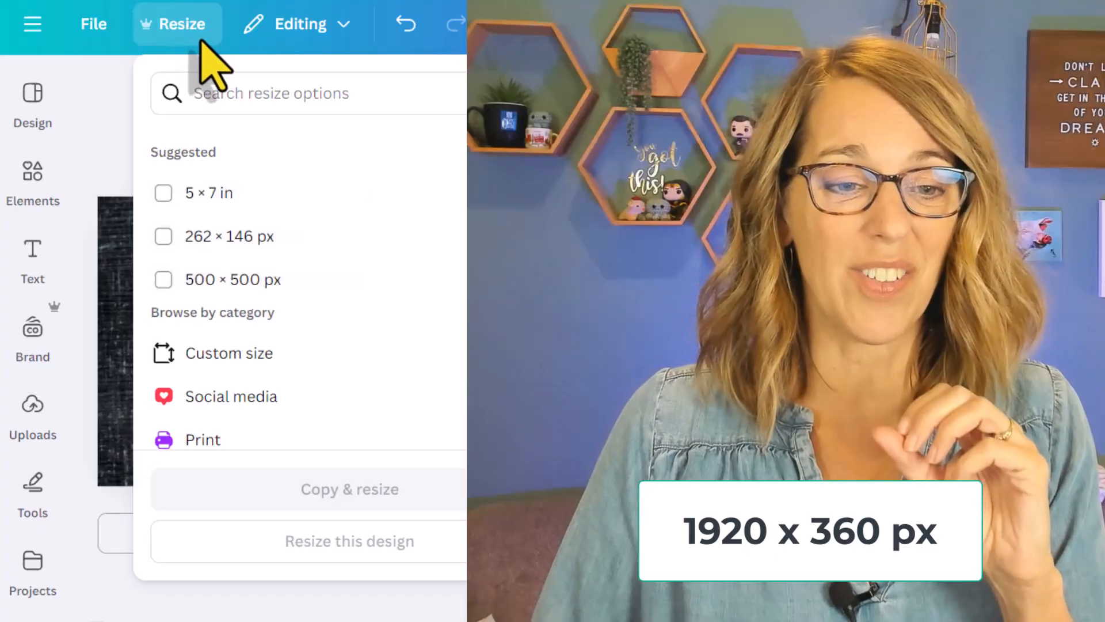
{"action": "left_click", "coordinate": [277, 358]}
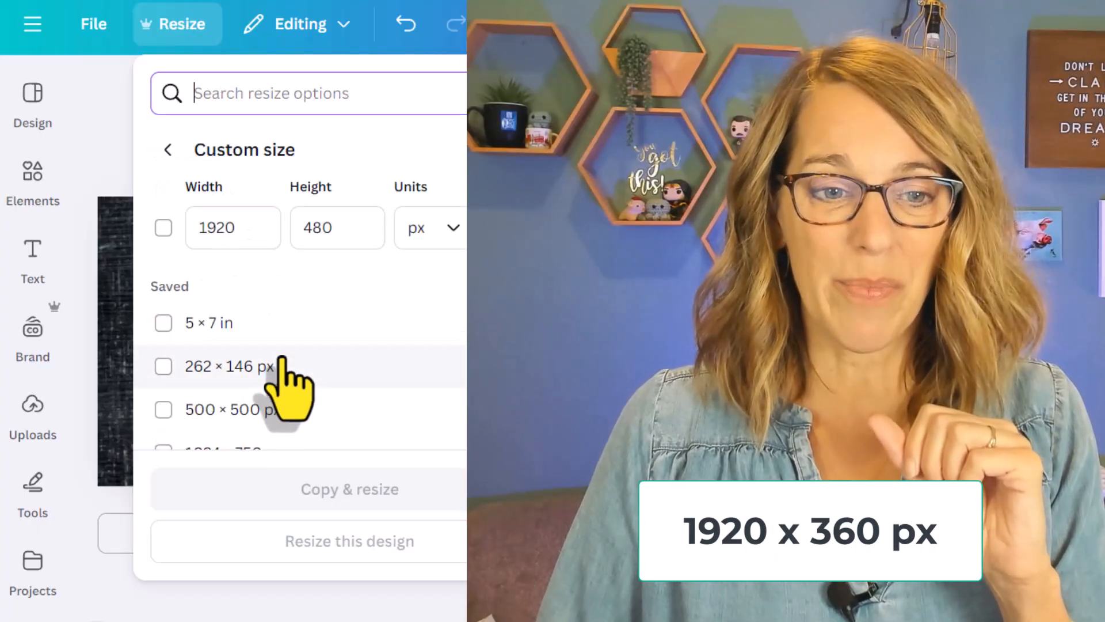
{"action": "left_click", "coordinate": [362, 231]}
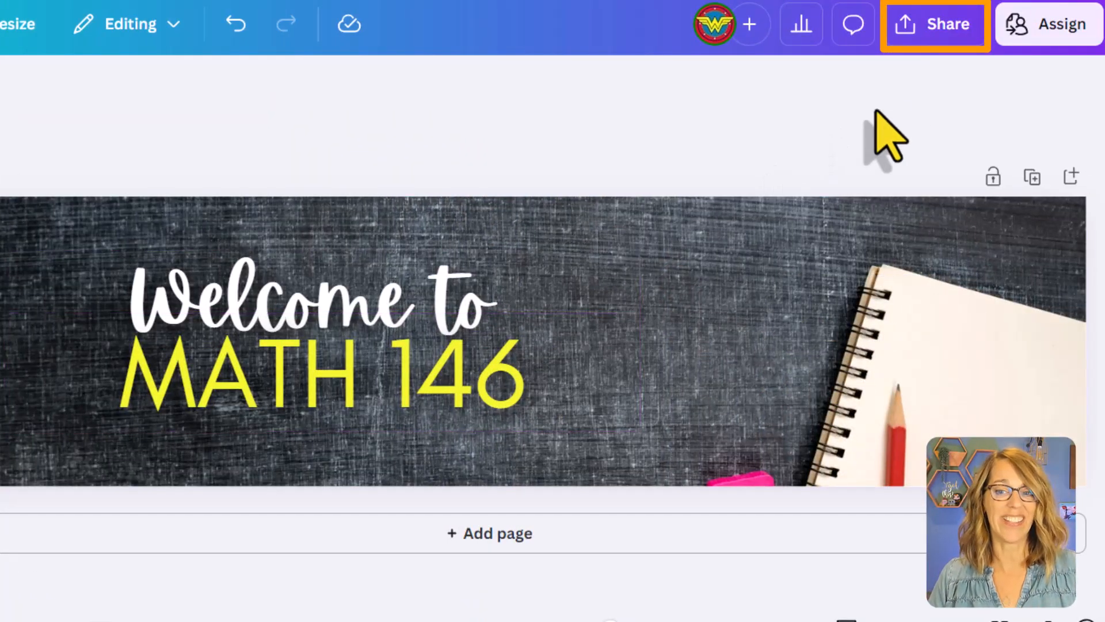
Download the finished banner as a PNG file
{"action": "left_click", "coordinate": [951, 34]}
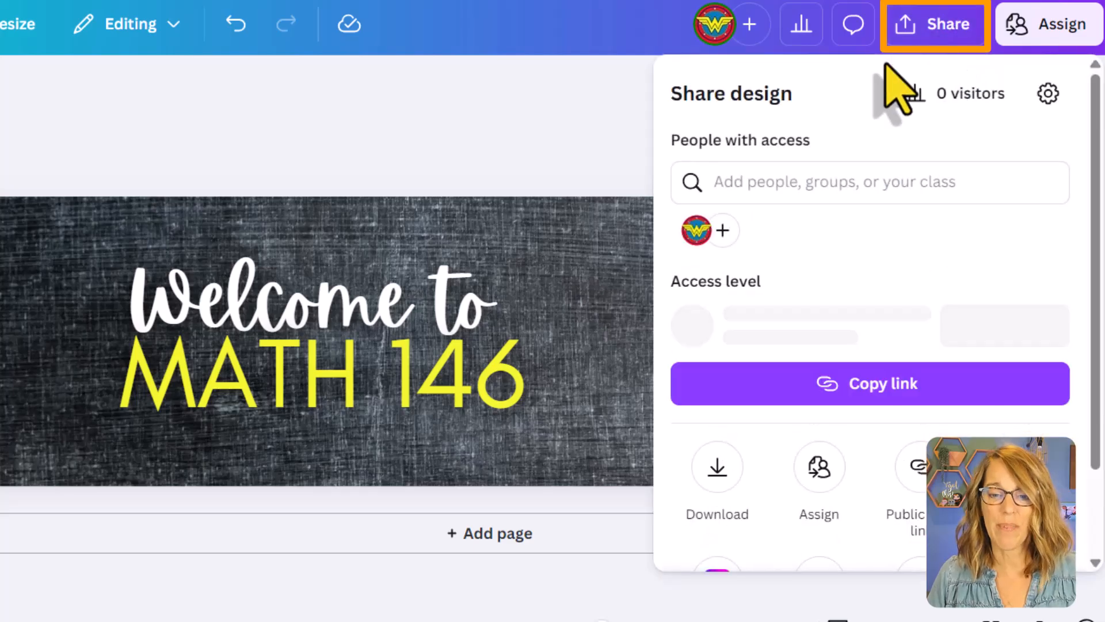
{"action": "left_click", "coordinate": [716, 475]}
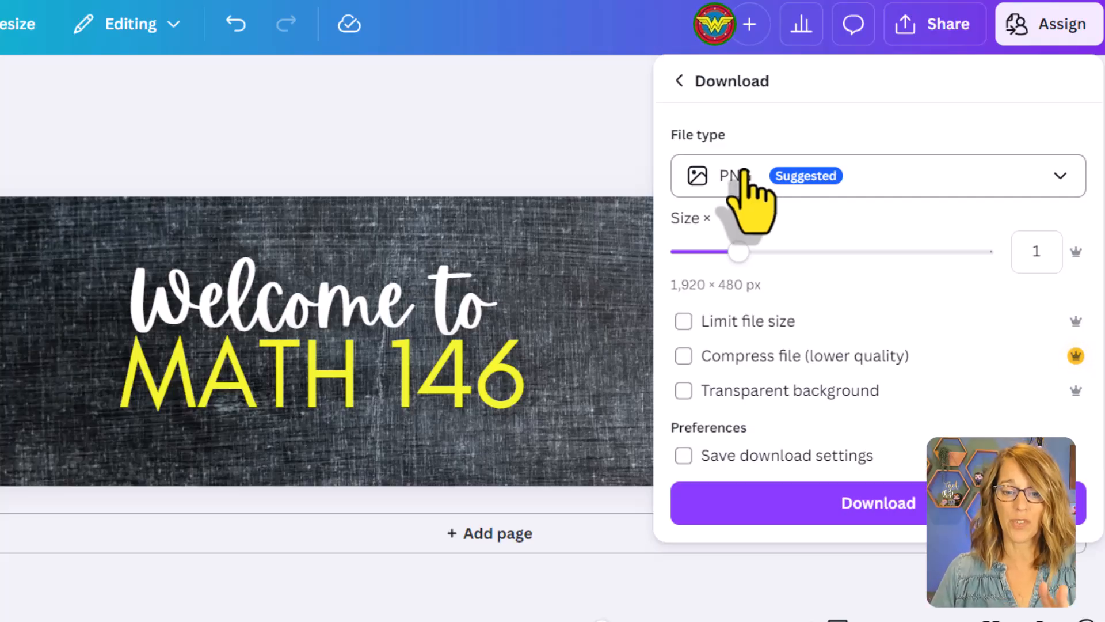
{"action": "left_click", "coordinate": [894, 506]}
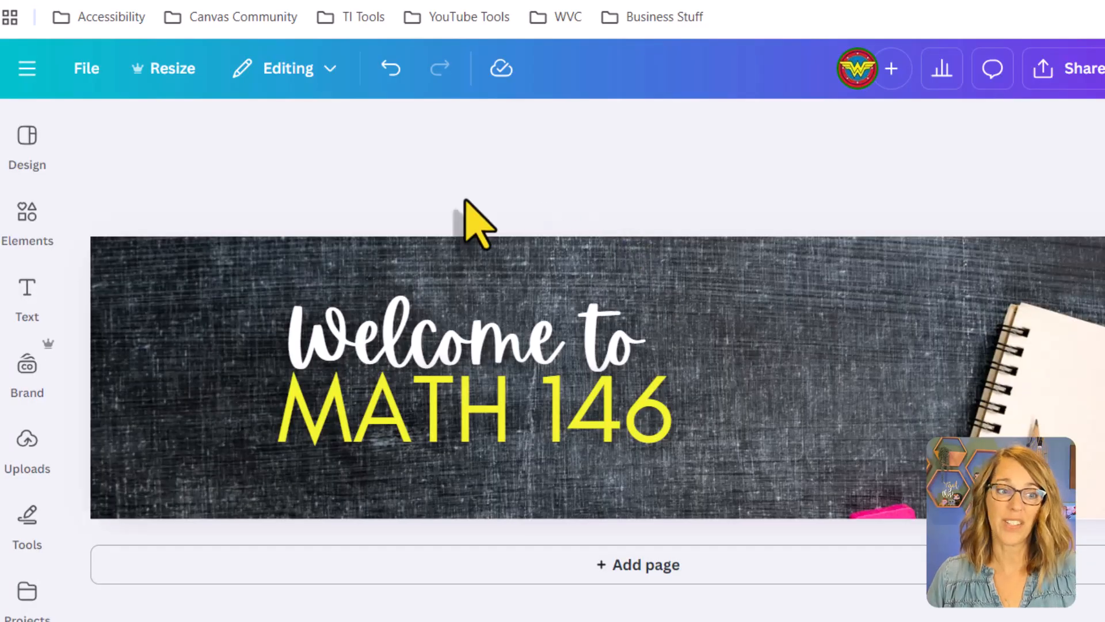
Create a new custom-size design 400 px wide and 150 px high
{"action": "left_click", "coordinate": [85, 67]}
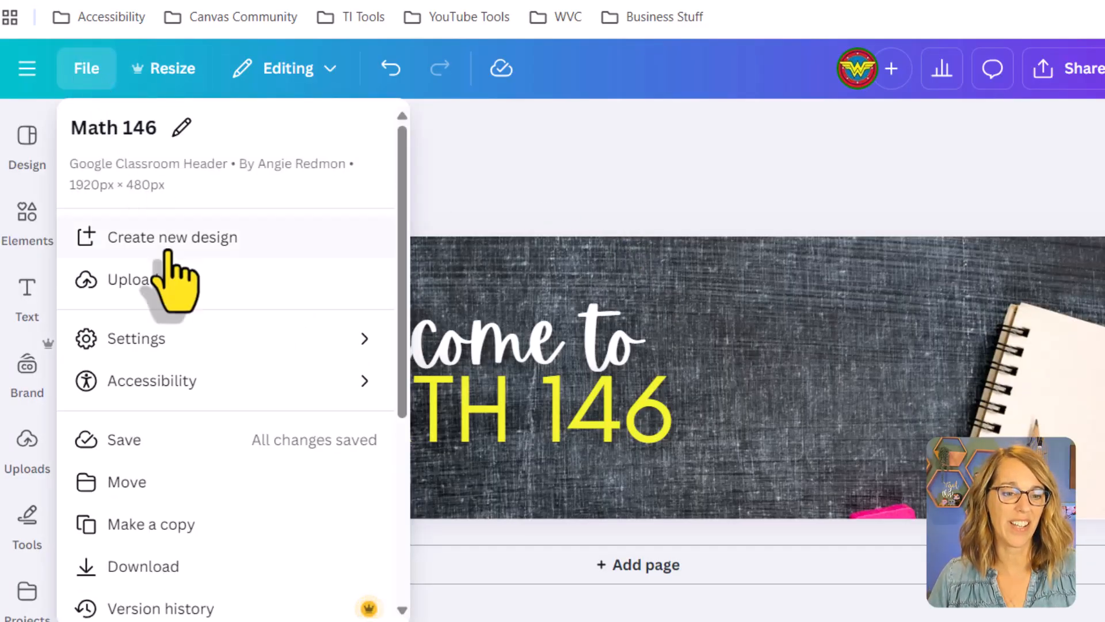
{"action": "left_click", "coordinate": [185, 239]}
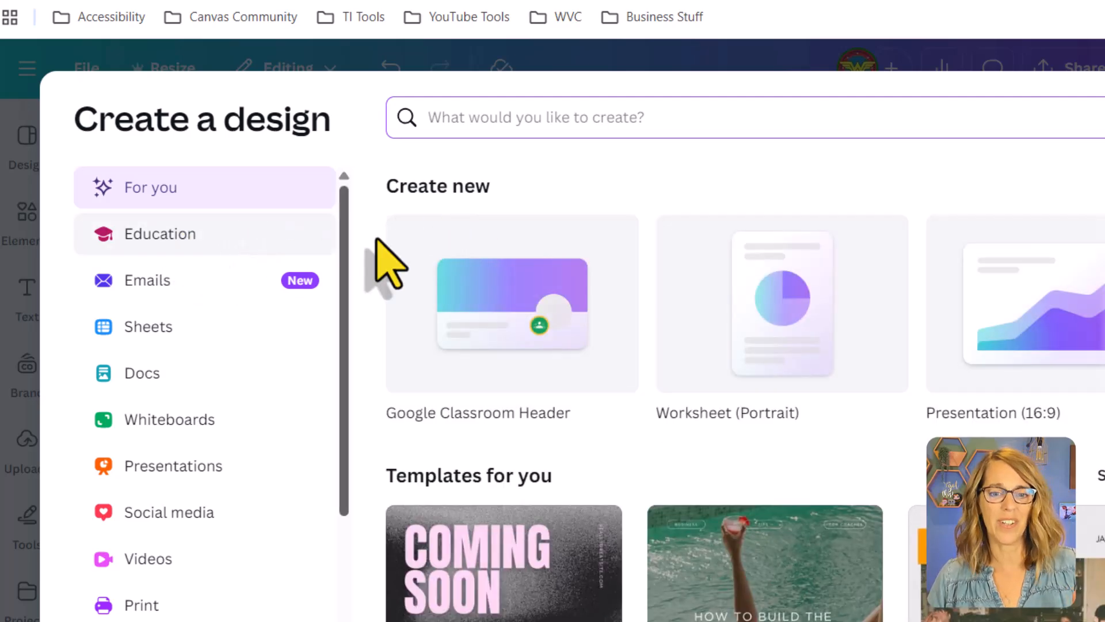
{"action": "scroll", "coordinate": [247, 371], "scroll_direction": "down", "scroll_amount": 3}
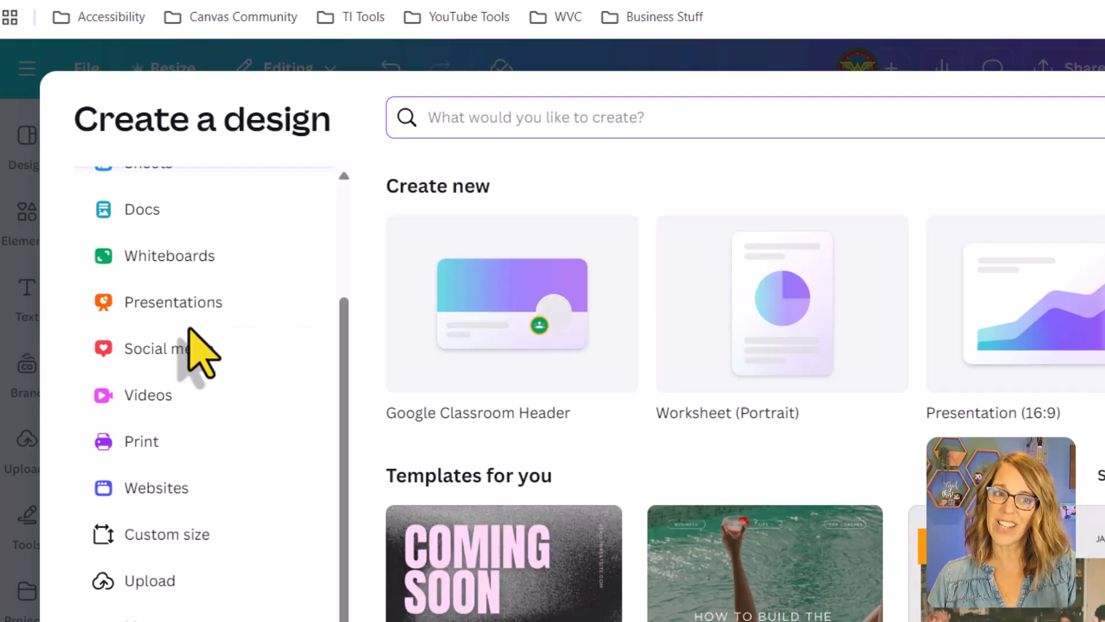
{"action": "left_click", "coordinate": [197, 535]}
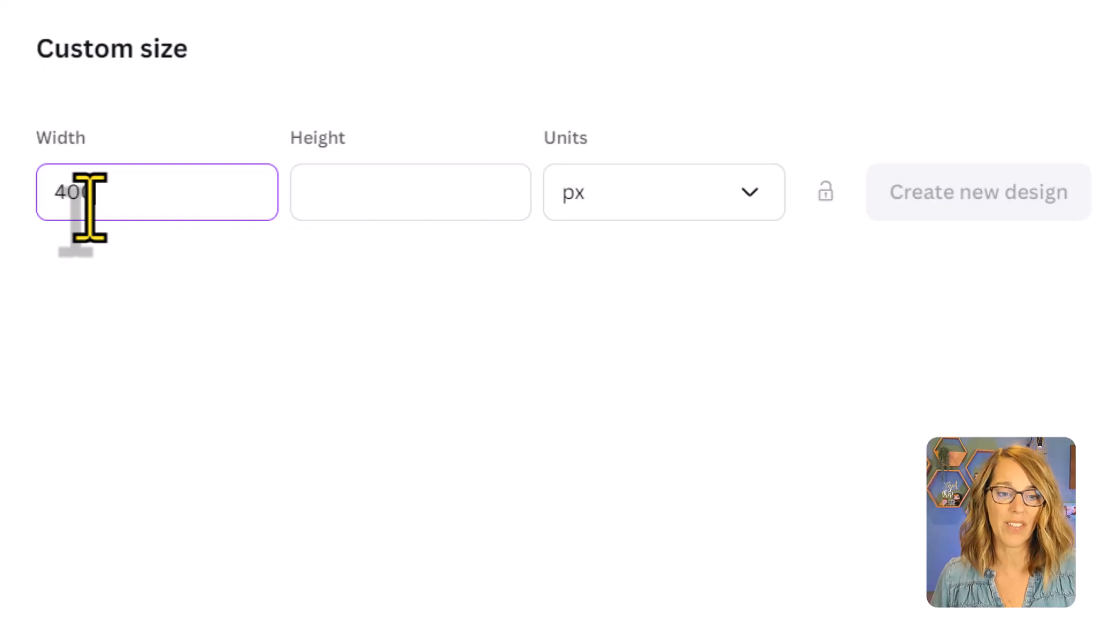
{"action": "key", "text": "Tab"}
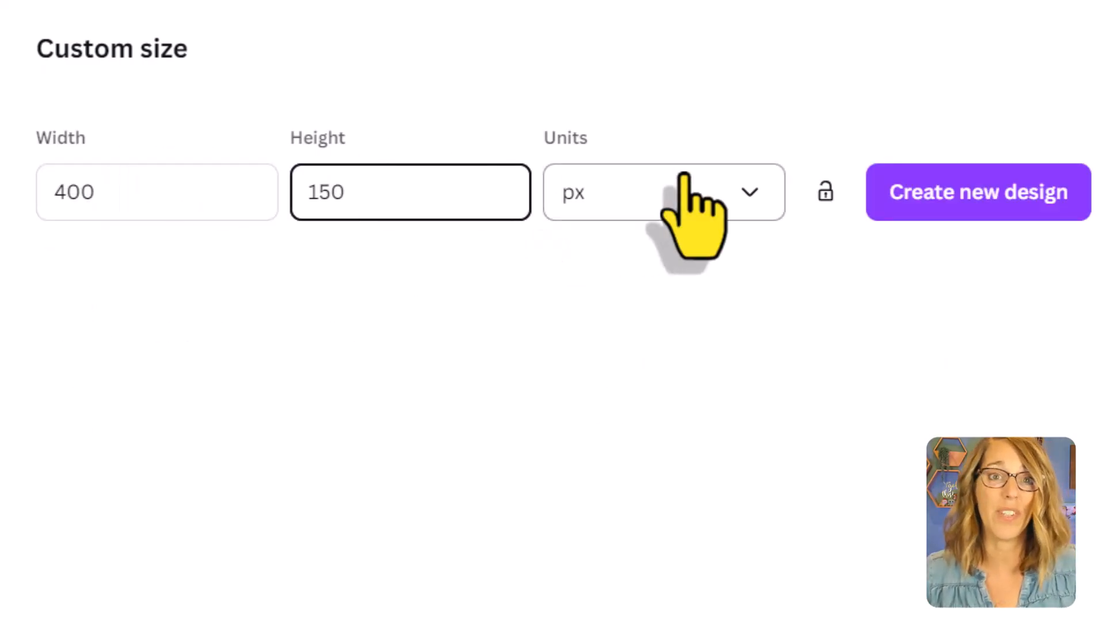
{"action": "left_click", "coordinate": [947, 198]}
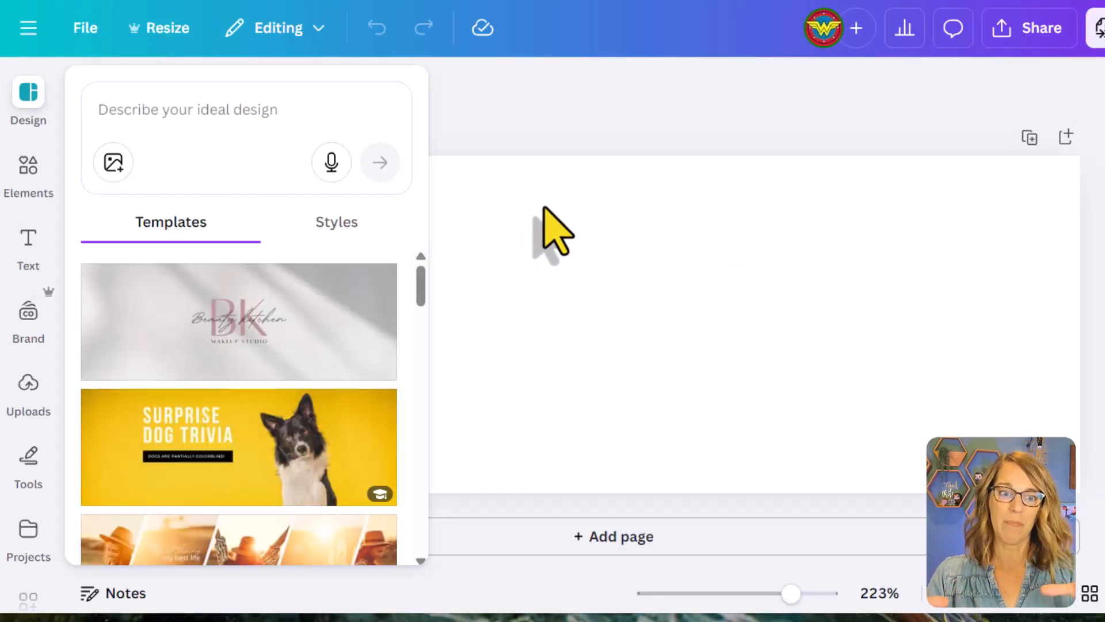
Search the elements for "rectangle" and add the solid square shape to the page
{"action": "left_click", "coordinate": [521, 124]}
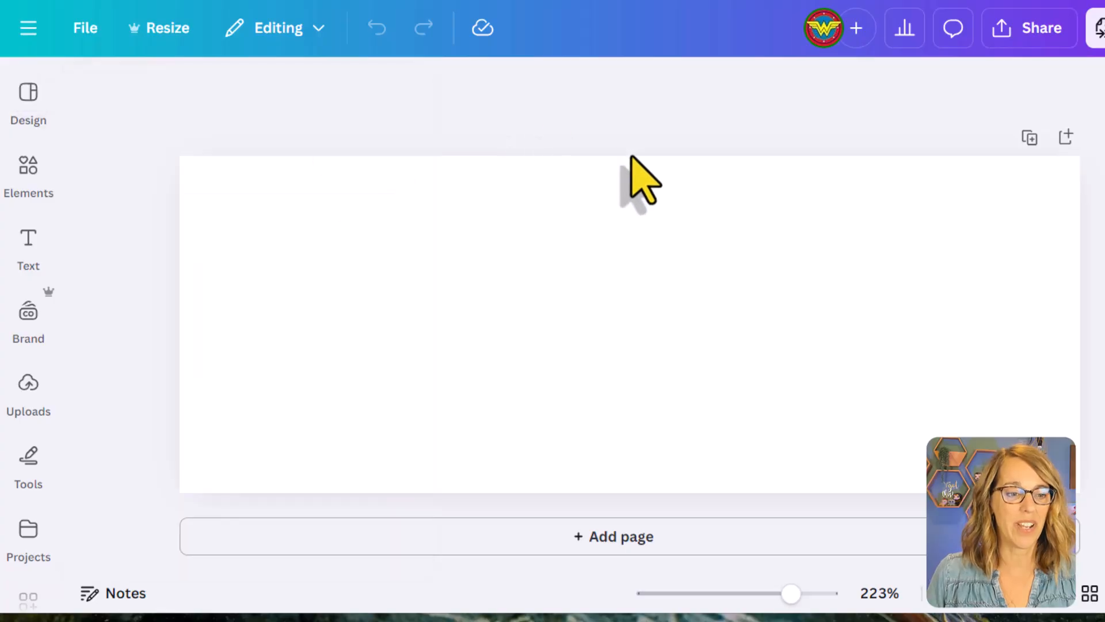
{"action": "left_click", "coordinate": [28, 167]}
{"action": "left_click", "coordinate": [127, 110]}
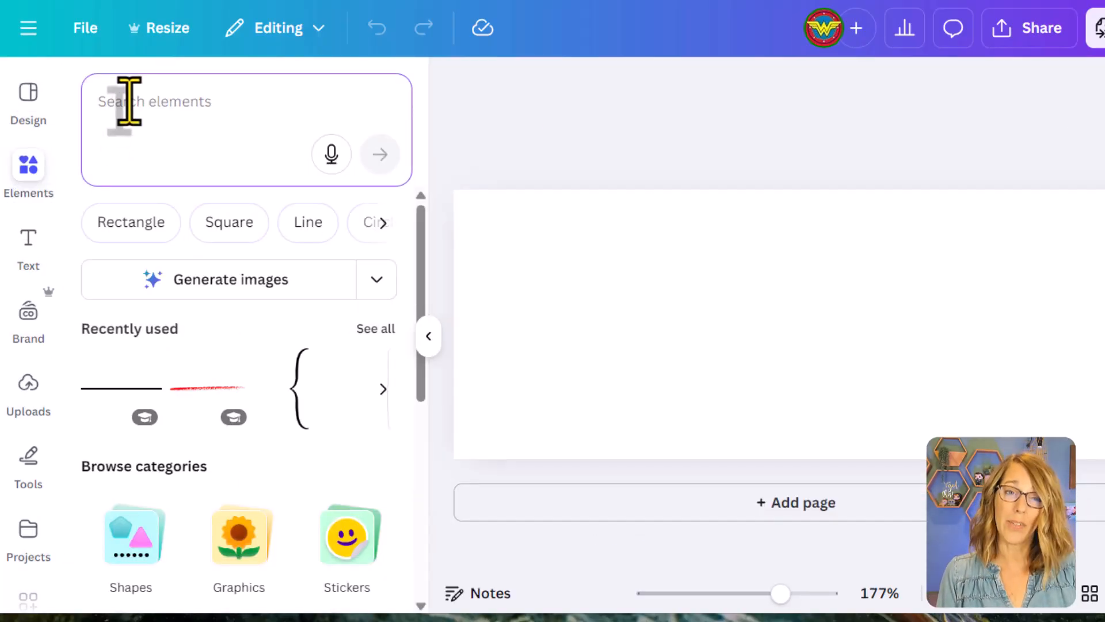
{"action": "type", "text": "rectangle"}
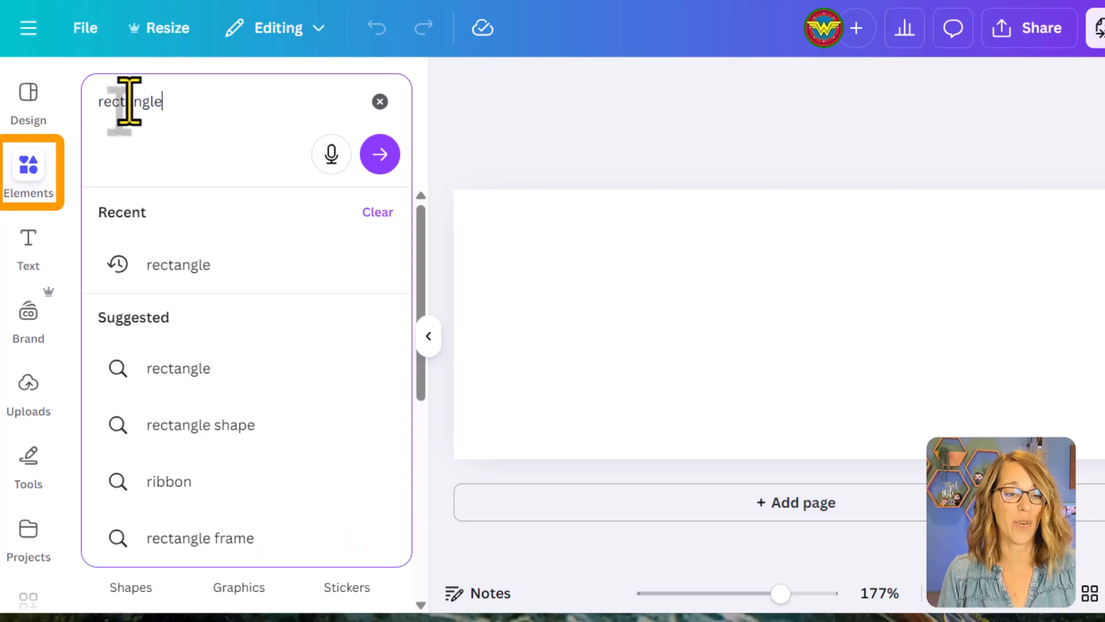
{"action": "key", "text": "Return"}
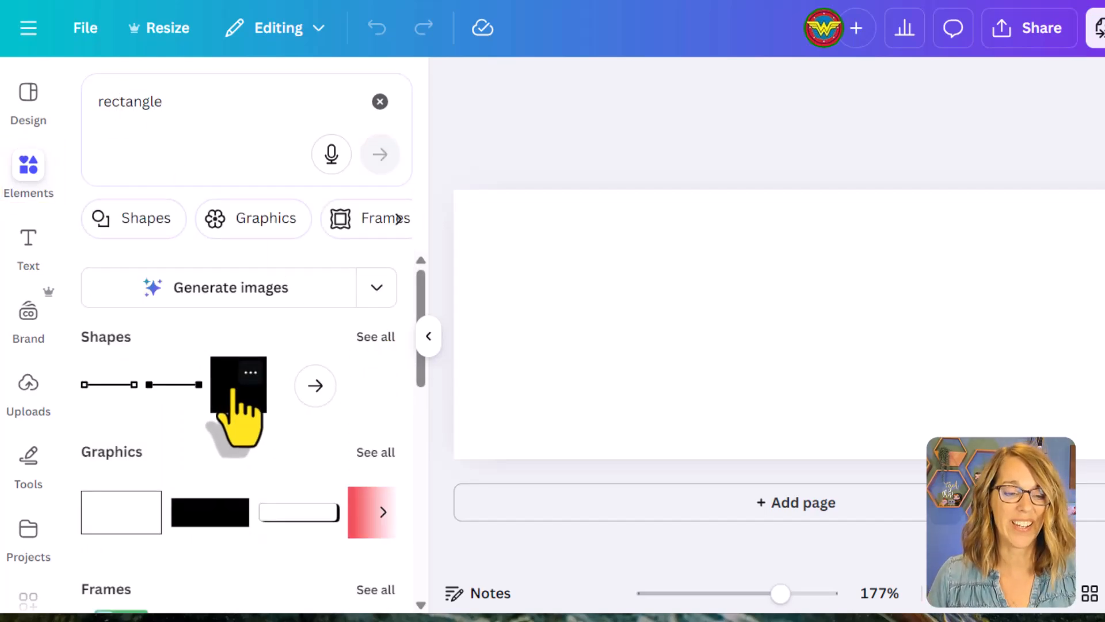
{"action": "left_click", "coordinate": [234, 392]}
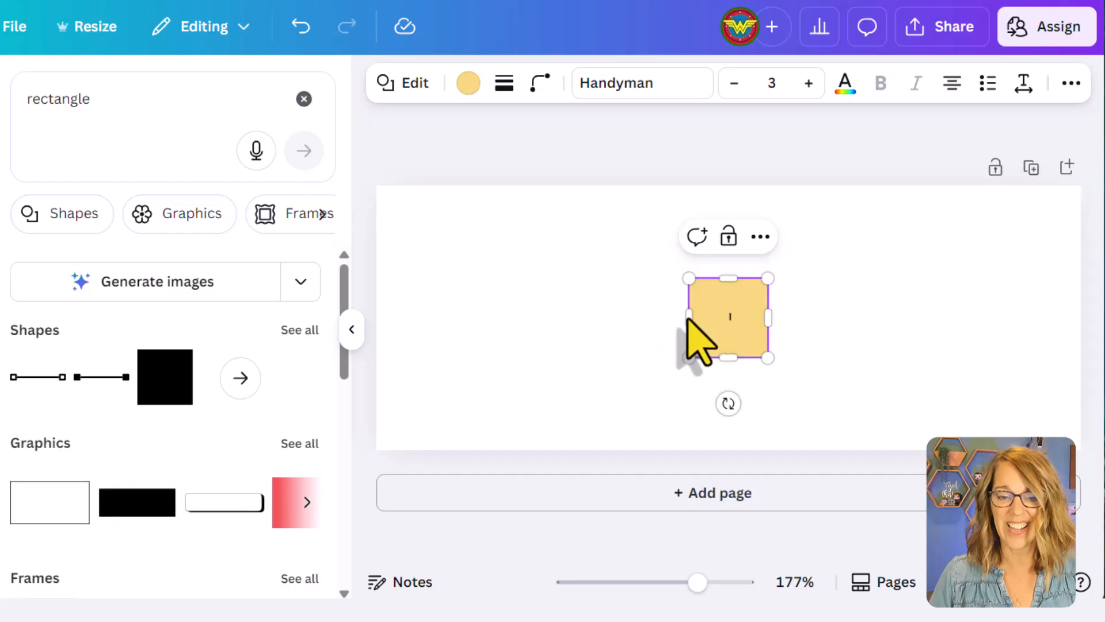
Stretch the shape on all four sides until it nearly fills the page, leaving an even margin, and center it
{"action": "left_click_drag", "start_coordinate": [688, 317], "coordinate": [403, 318]}
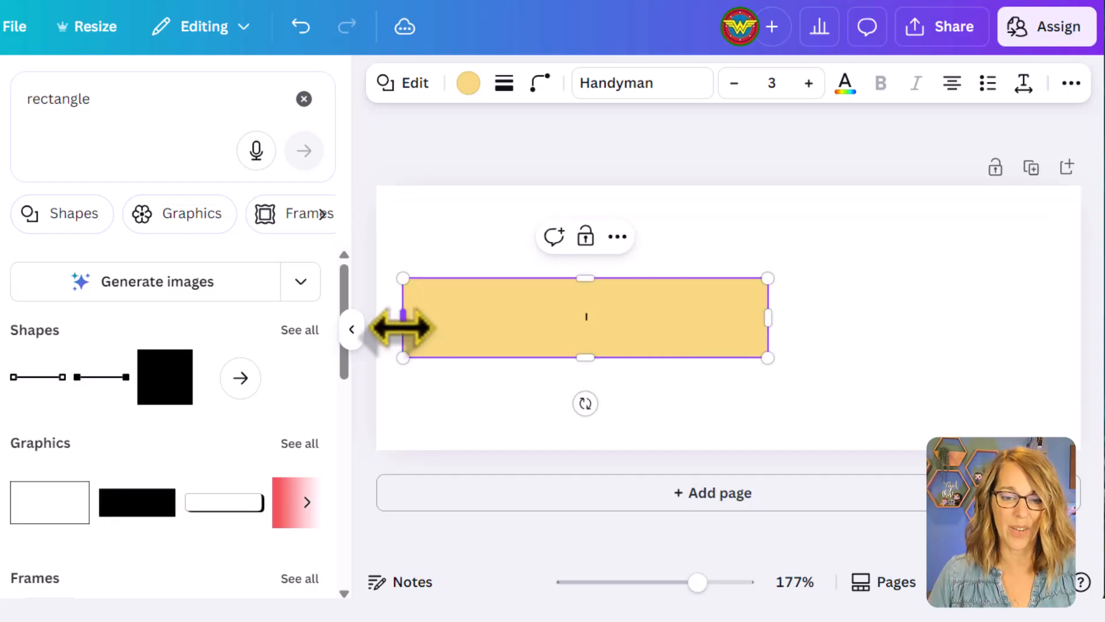
{"action": "left_click_drag", "start_coordinate": [769, 318], "coordinate": [1065, 316]}
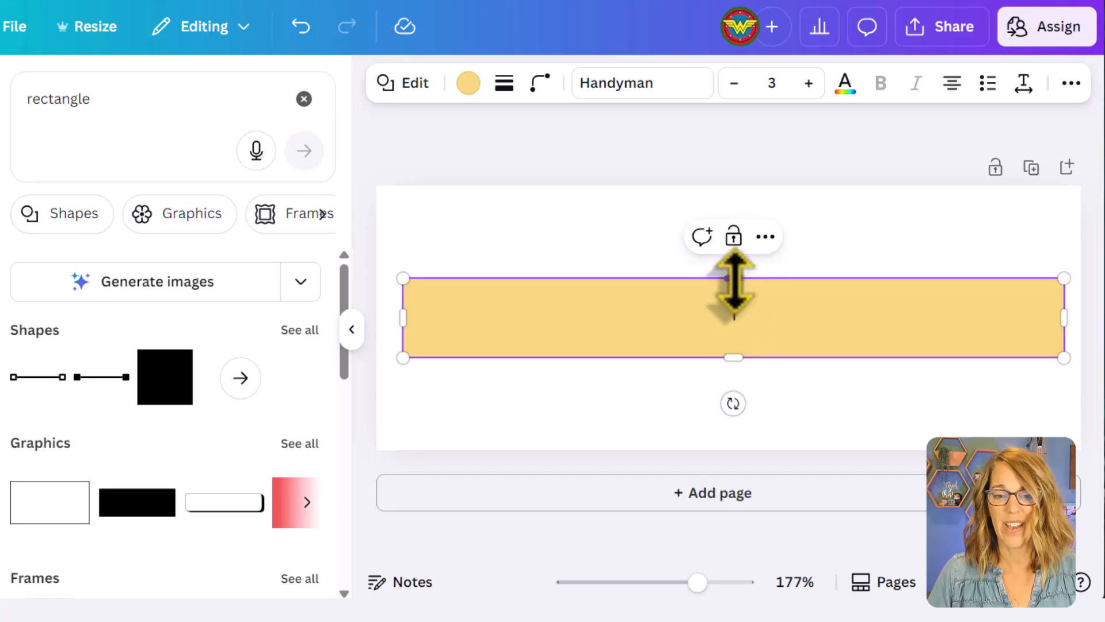
{"action": "left_click_drag", "start_coordinate": [734, 281], "coordinate": [730, 212]}
{"action": "left_click_drag", "start_coordinate": [720, 361], "coordinate": [734, 432]}
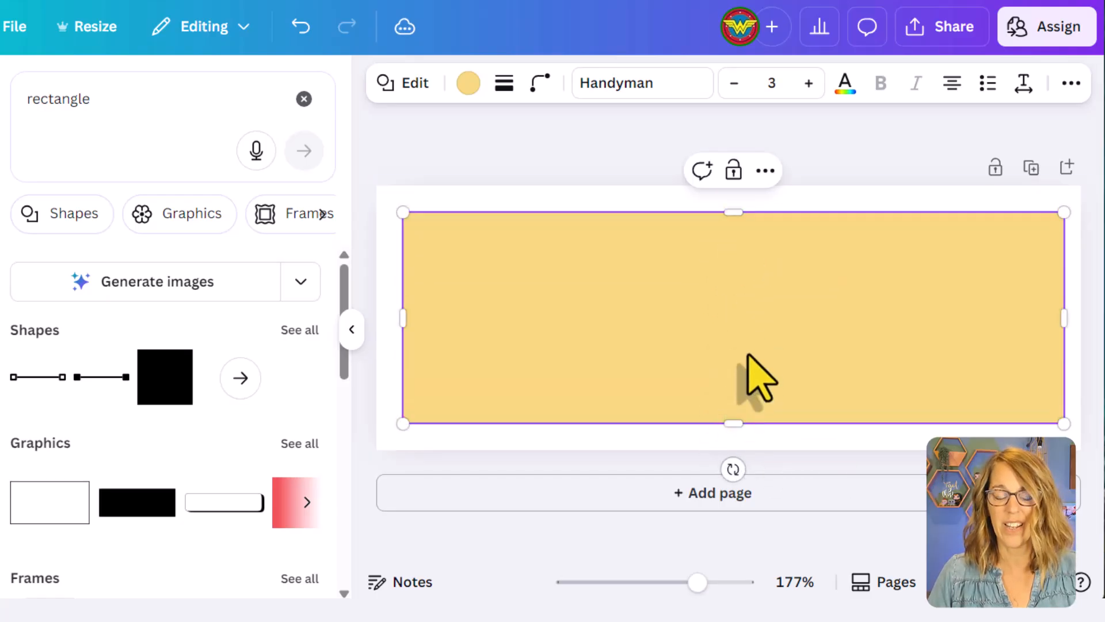
{"action": "mouse_move", "coordinate": [749, 347]}
{"action": "left_mouse_down"}
{"action": "mouse_move", "coordinate": [735, 345]}
{"action": "mouse_move", "coordinate": [744, 348]}
{"action": "left_mouse_up"}
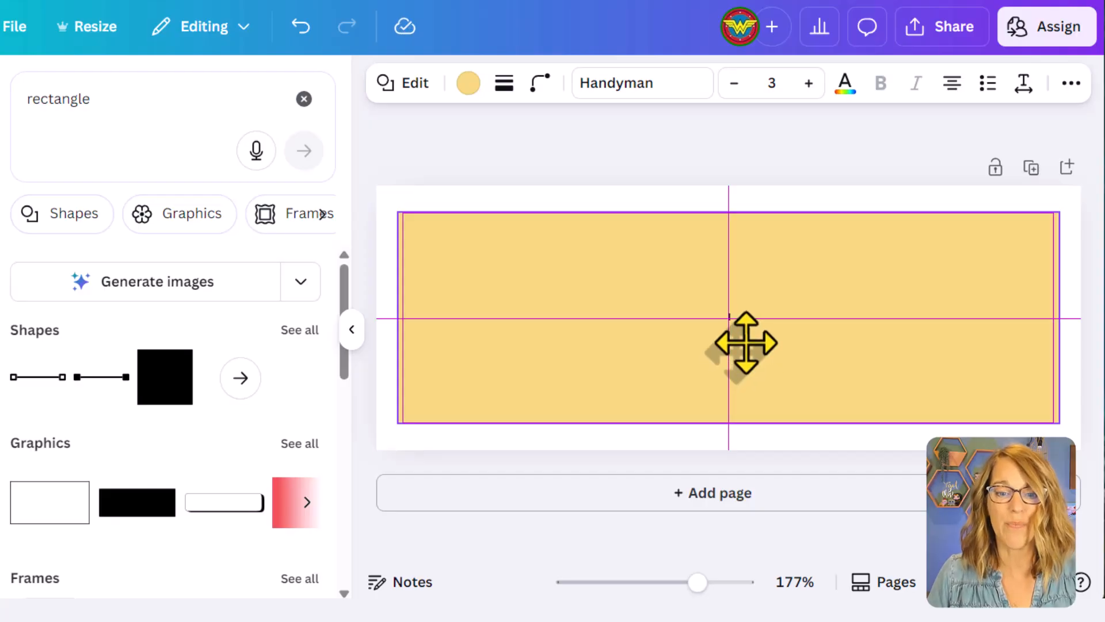
{"action": "left_click_drag", "start_coordinate": [746, 343], "coordinate": [746, 344]}
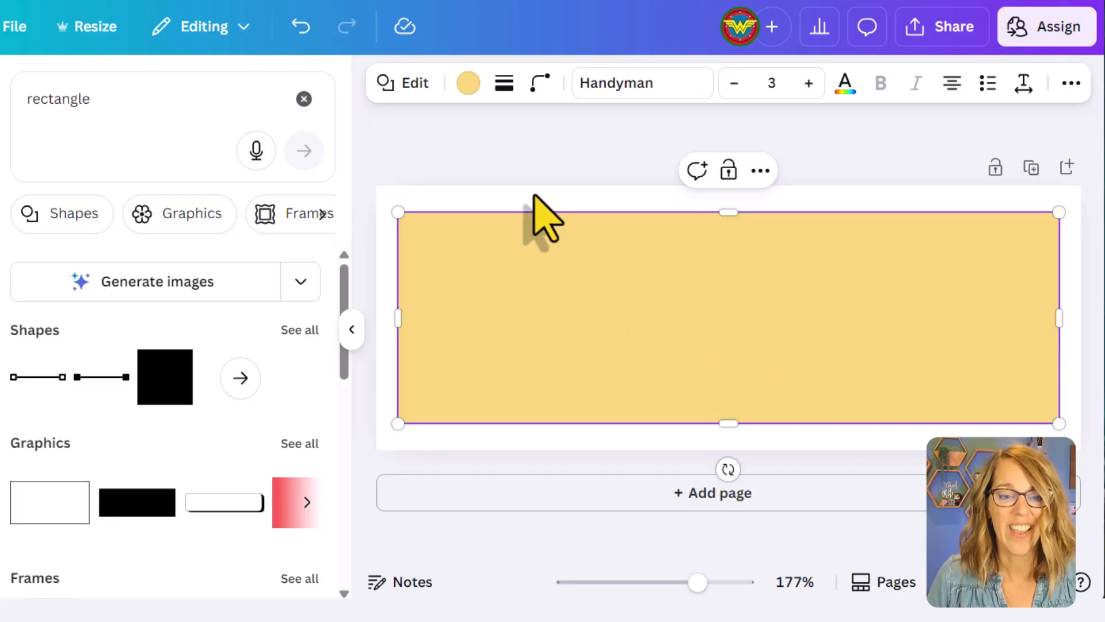
Set the rectangle's corner rounding to 12
{"action": "left_click", "coordinate": [534, 86]}
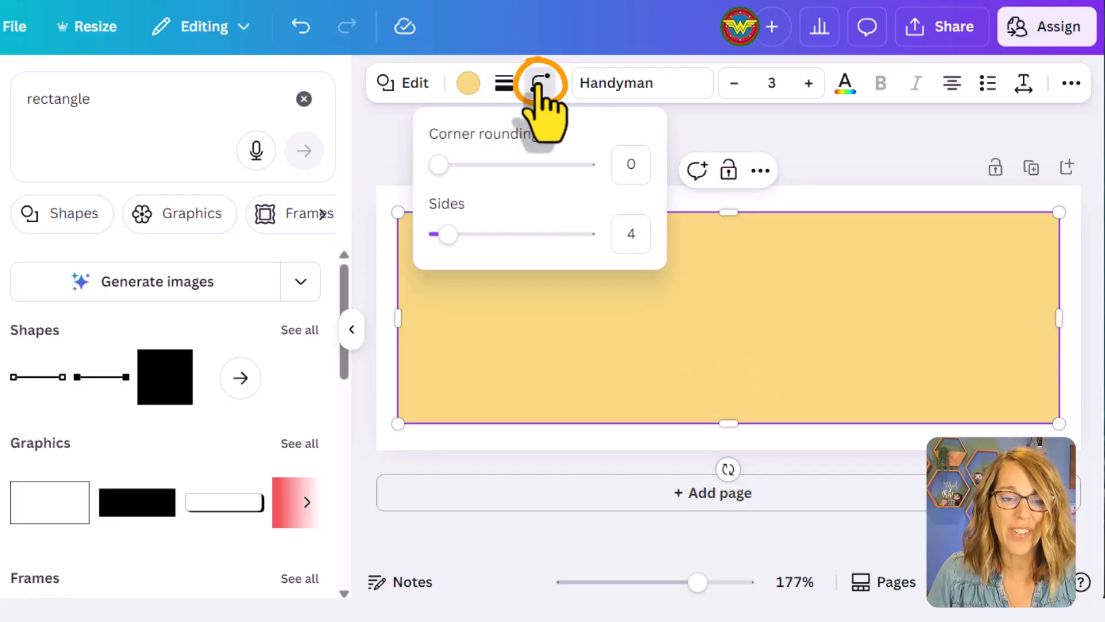
{"action": "left_click_drag", "start_coordinate": [440, 166], "coordinate": [456, 167]}
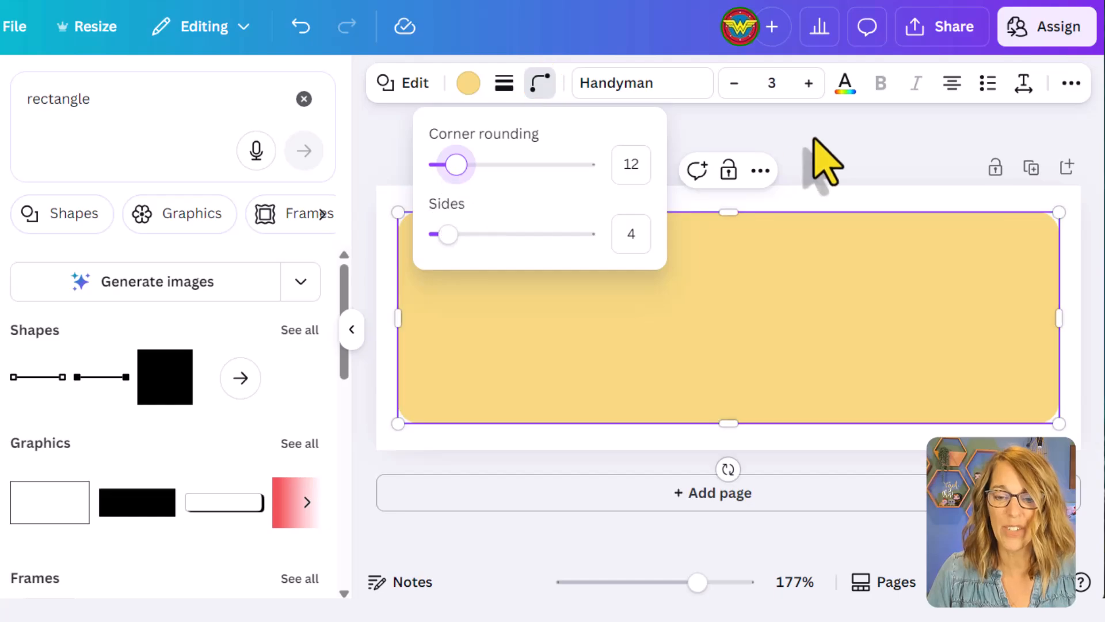
{"action": "left_click", "coordinate": [812, 281]}
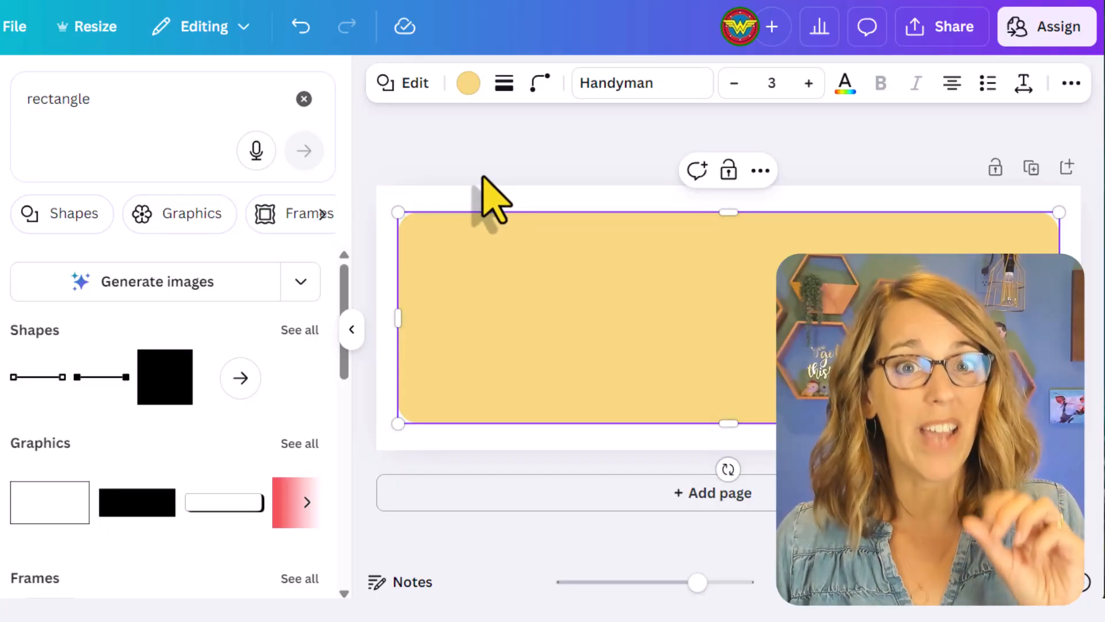
{"action": "key", "text": "Return"}
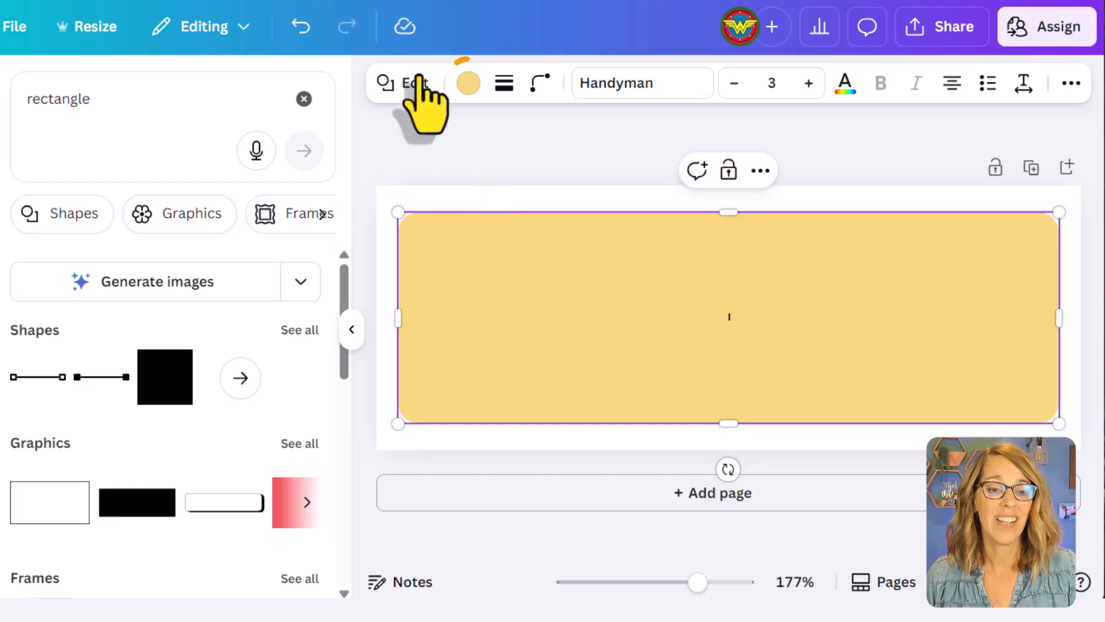
Fill the rectangle with green #00BF63 from the default solid colors
{"action": "left_click", "coordinate": [468, 83]}
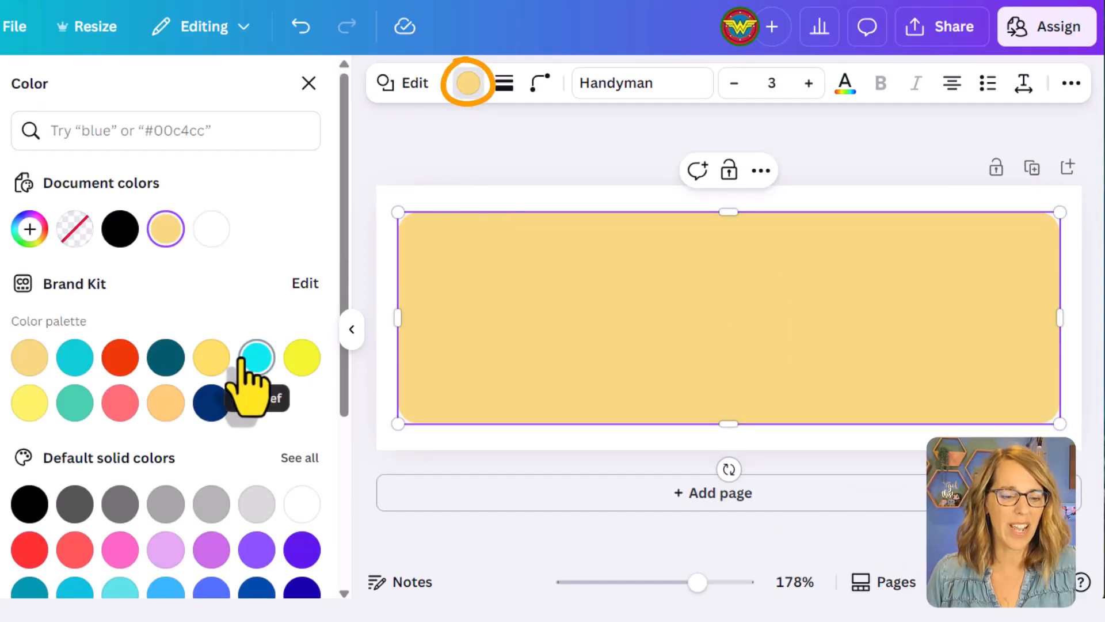
{"action": "scroll", "coordinate": [248, 374], "scroll_direction": "down", "scroll_amount": 4}
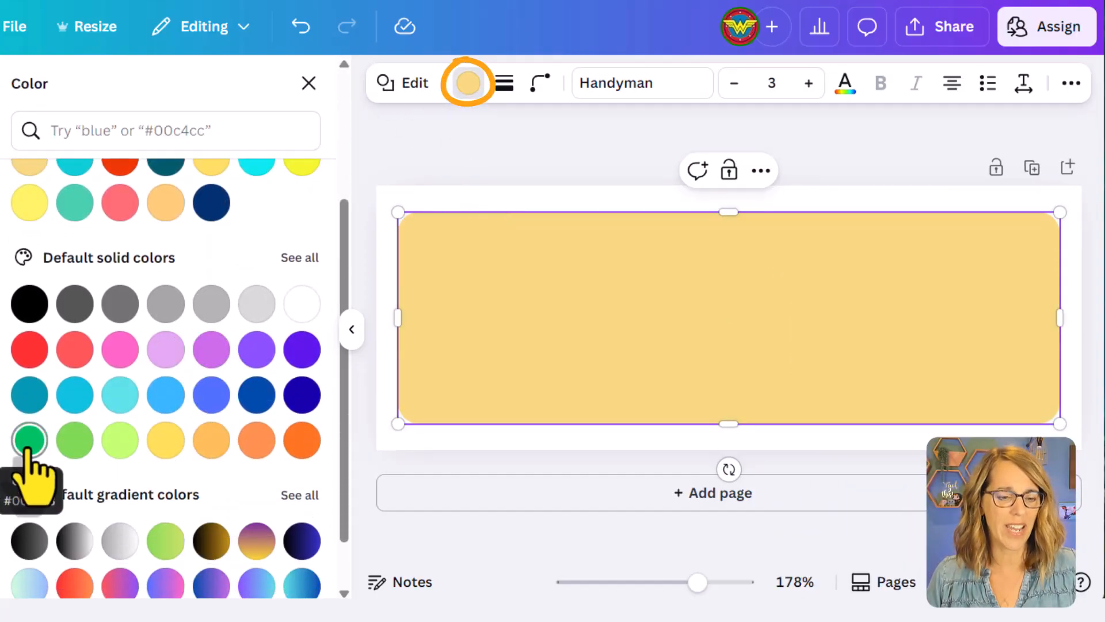
{"action": "left_click", "coordinate": [28, 444]}
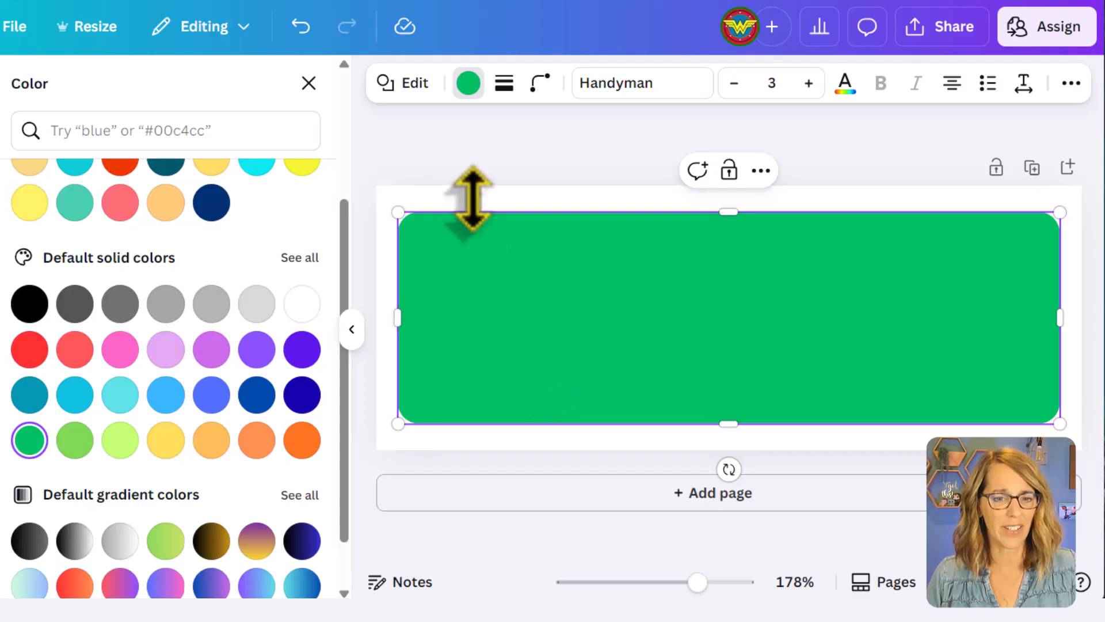
Darken the rectangle's fill to the custom solid color #09874A
{"action": "scroll", "coordinate": [248, 311], "scroll_direction": "up", "scroll_amount": 4}
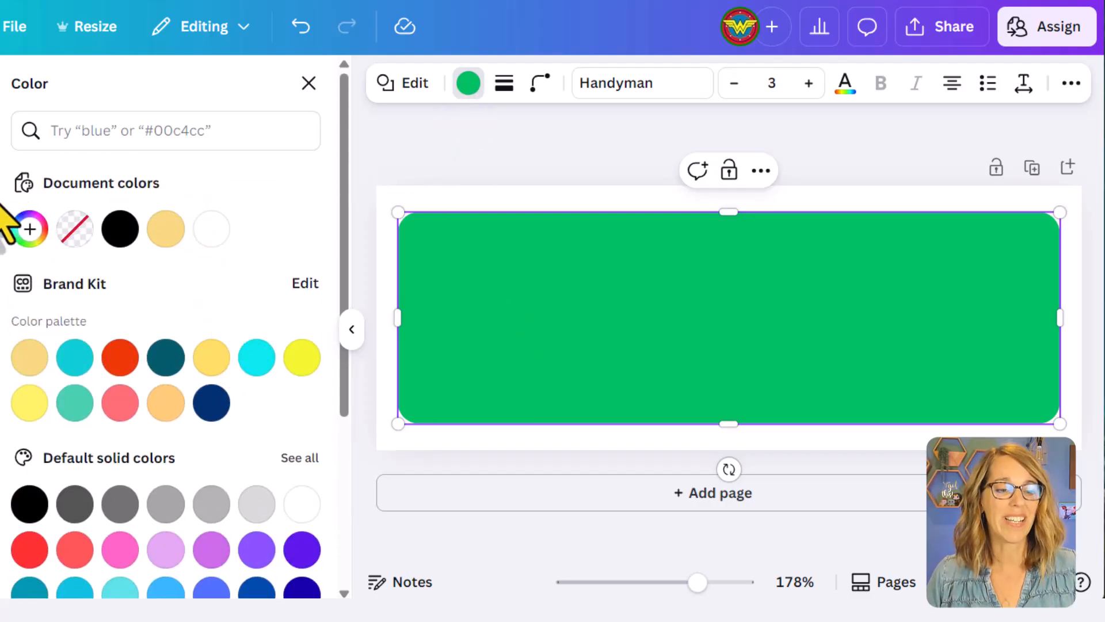
{"action": "left_click", "coordinate": [30, 229]}
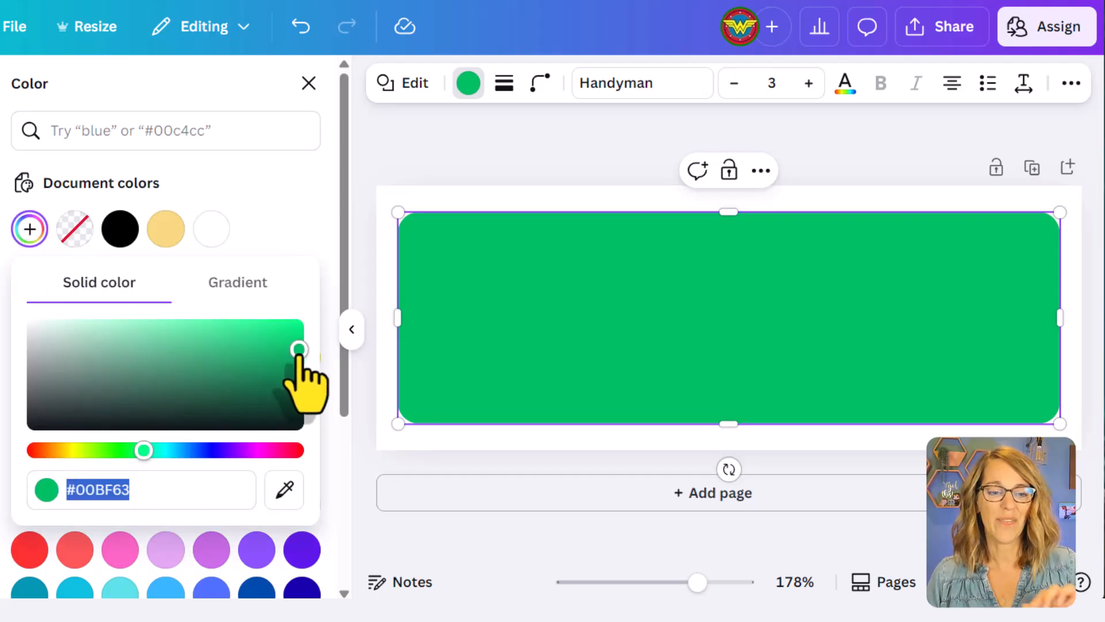
{"action": "left_click_drag", "start_coordinate": [299, 349], "coordinate": [290, 374]}
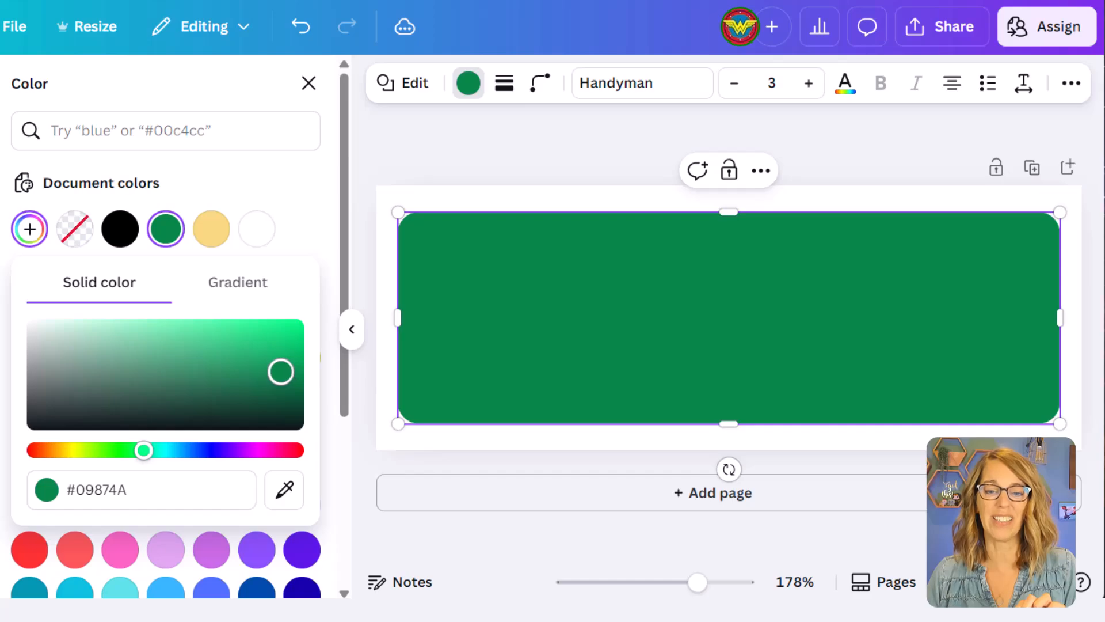
{"action": "left_click", "coordinate": [531, 153]}
Add the text "START" inside the green rectangle
{"action": "left_click", "coordinate": [662, 288]}
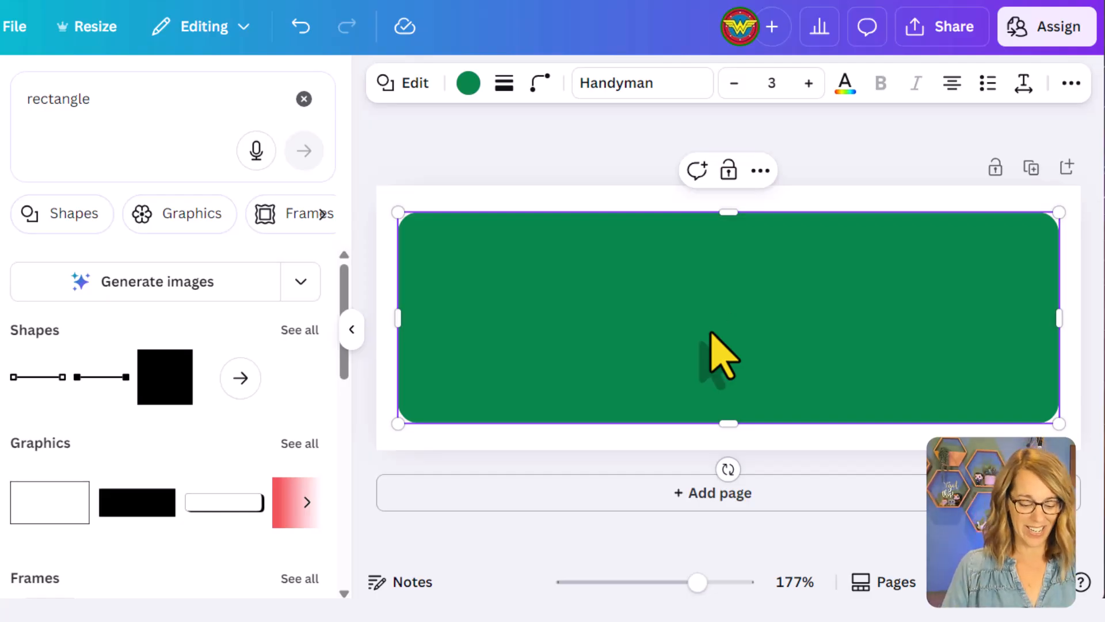
{"action": "double_click", "coordinate": [712, 334]}
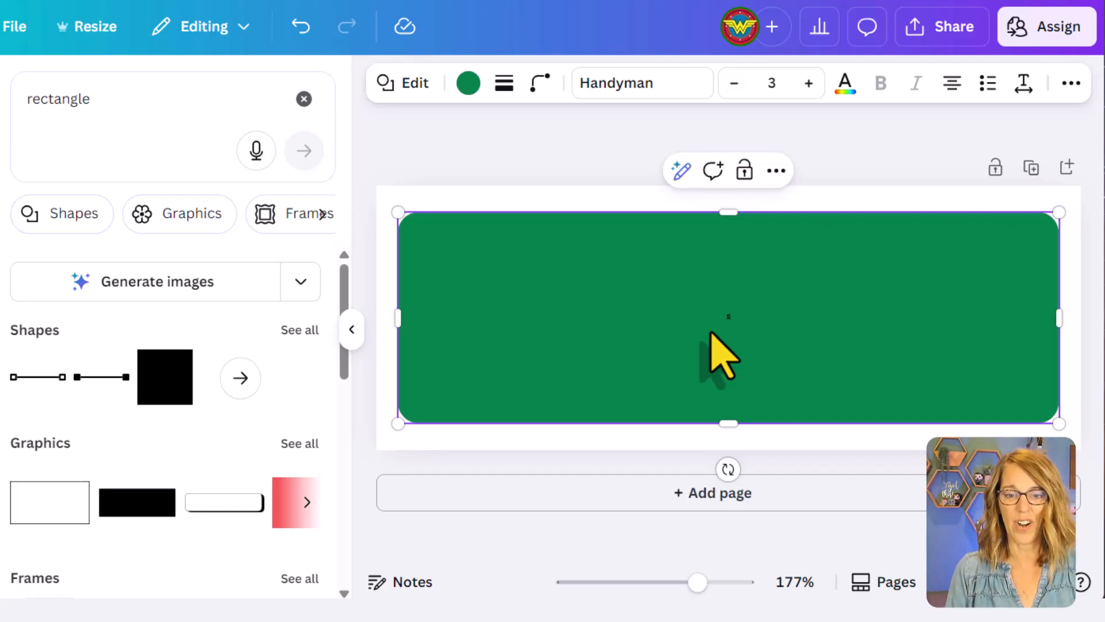
{"action": "type", "text": "START"}
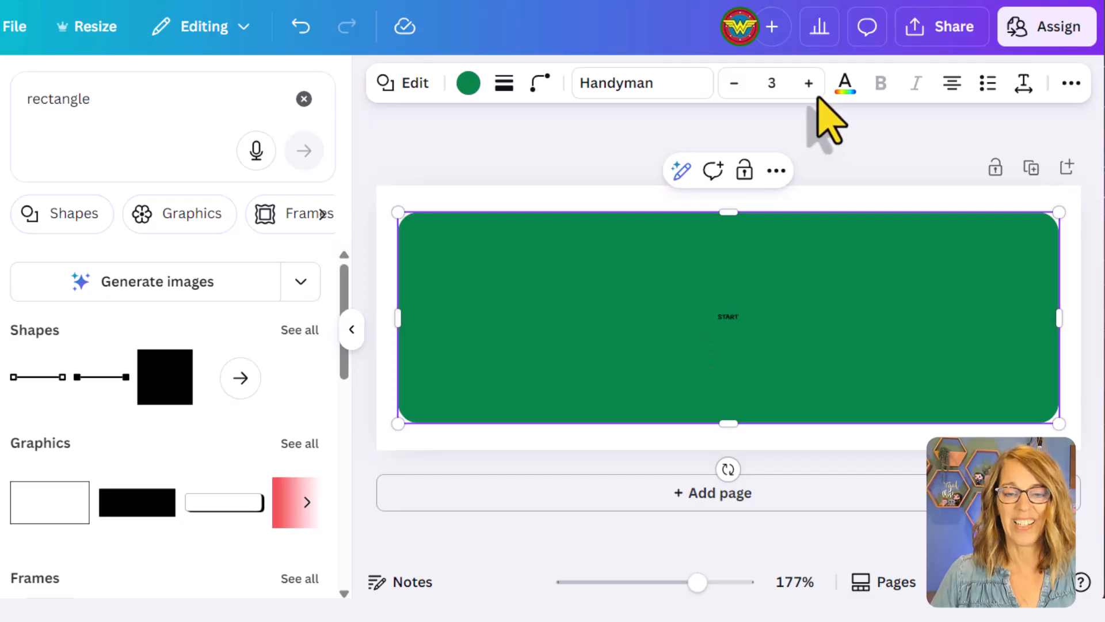
{"action": "left_click", "coordinate": [814, 141]}
Set the font size of the "START" text to 64
{"action": "left_click", "coordinate": [734, 320]}
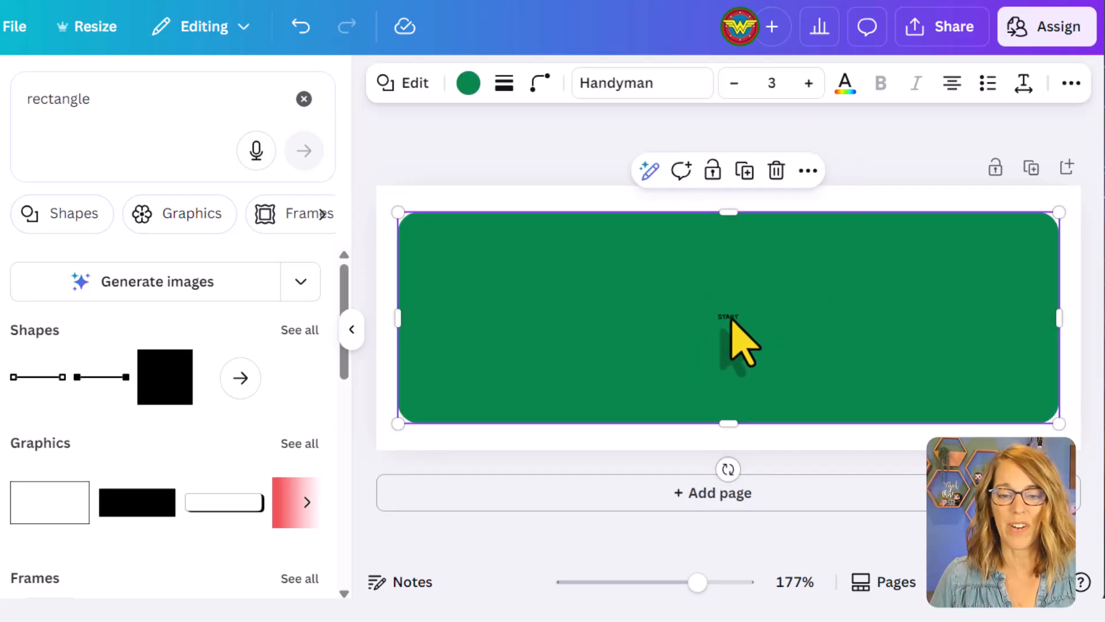
{"action": "left_click_drag", "start_coordinate": [736, 319], "coordinate": [693, 316]}
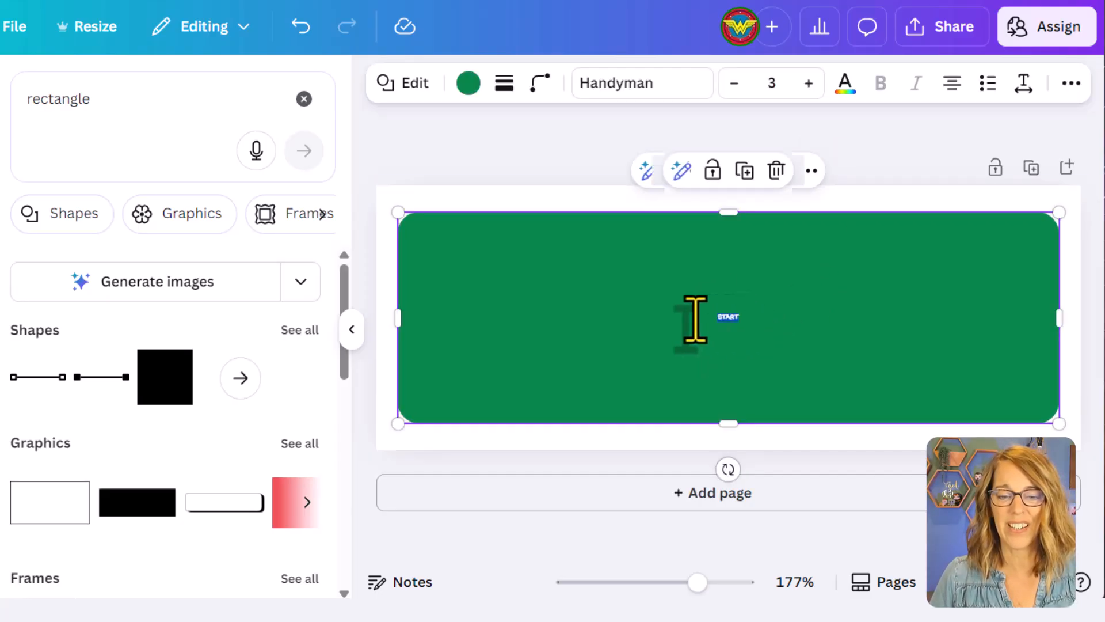
{"action": "left_click", "coordinate": [771, 86]}
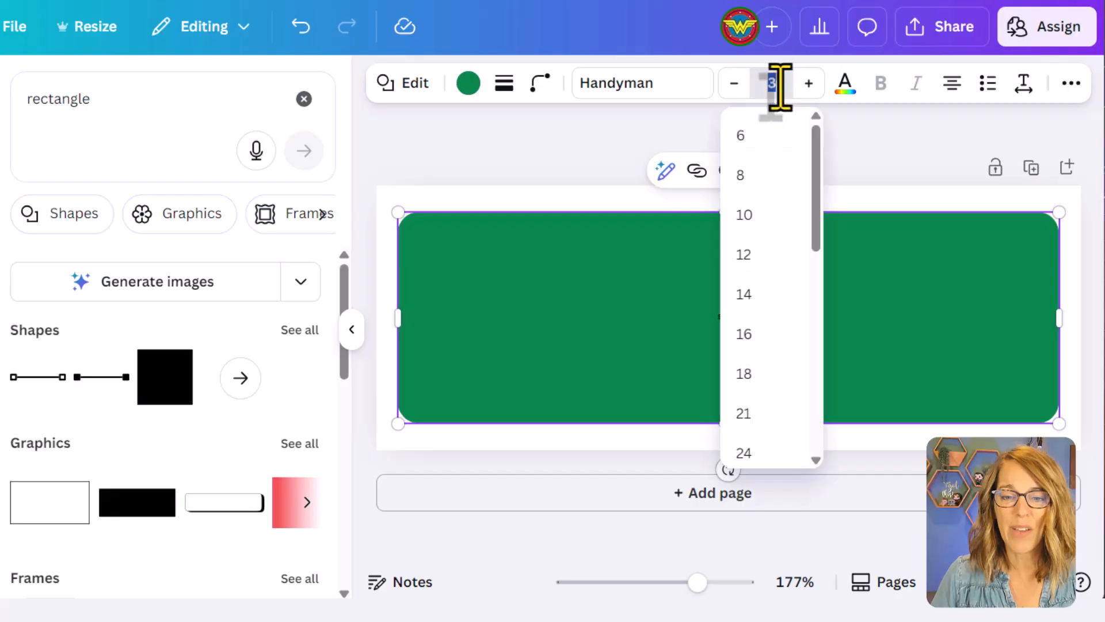
{"action": "scroll", "coordinate": [752, 431], "scroll_direction": "down", "scroll_amount": 3}
{"action": "scroll", "coordinate": [748, 429], "scroll_direction": "down", "scroll_amount": 2}
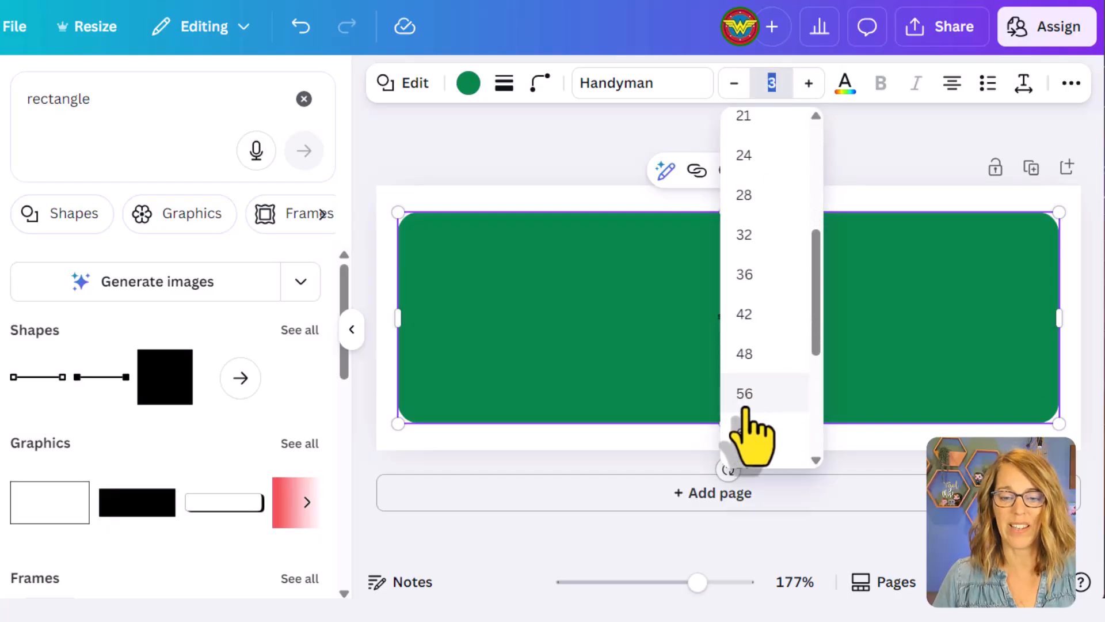
{"action": "left_click", "coordinate": [748, 433]}
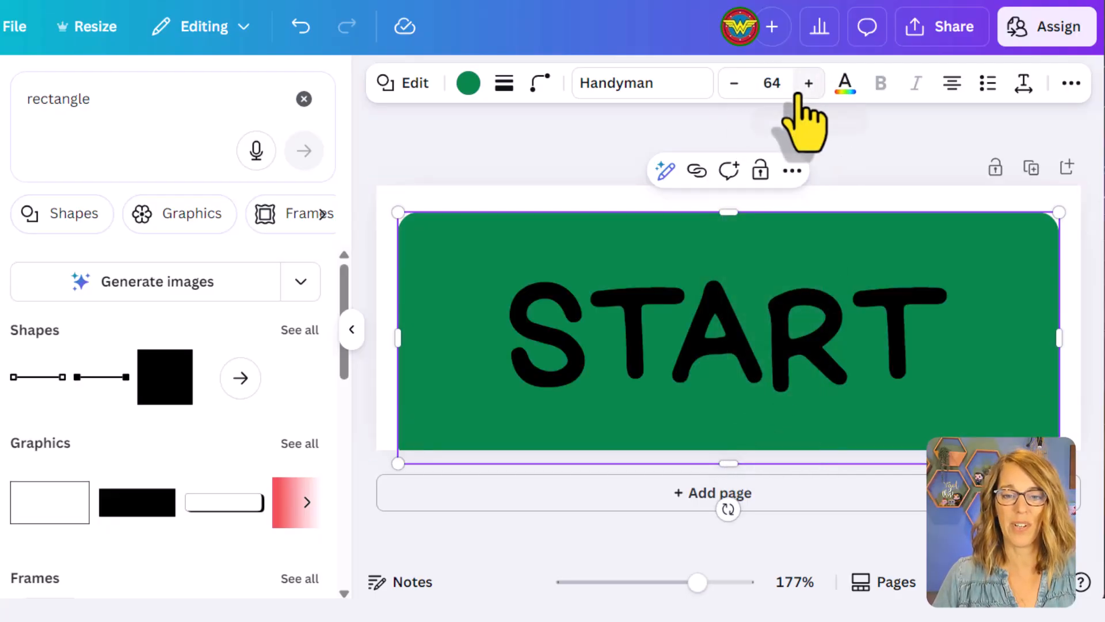
Reduce the font size of the "START" text to 56 so the rectangle fits back within the page
{"action": "left_click", "coordinate": [735, 84]}
{"action": "left_click", "coordinate": [734, 83]}
{"action": "left_click", "coordinate": [735, 83]}
{"action": "left_click", "coordinate": [735, 84]}
{"action": "left_click", "coordinate": [735, 83]}
{"action": "left_click", "coordinate": [734, 84]}
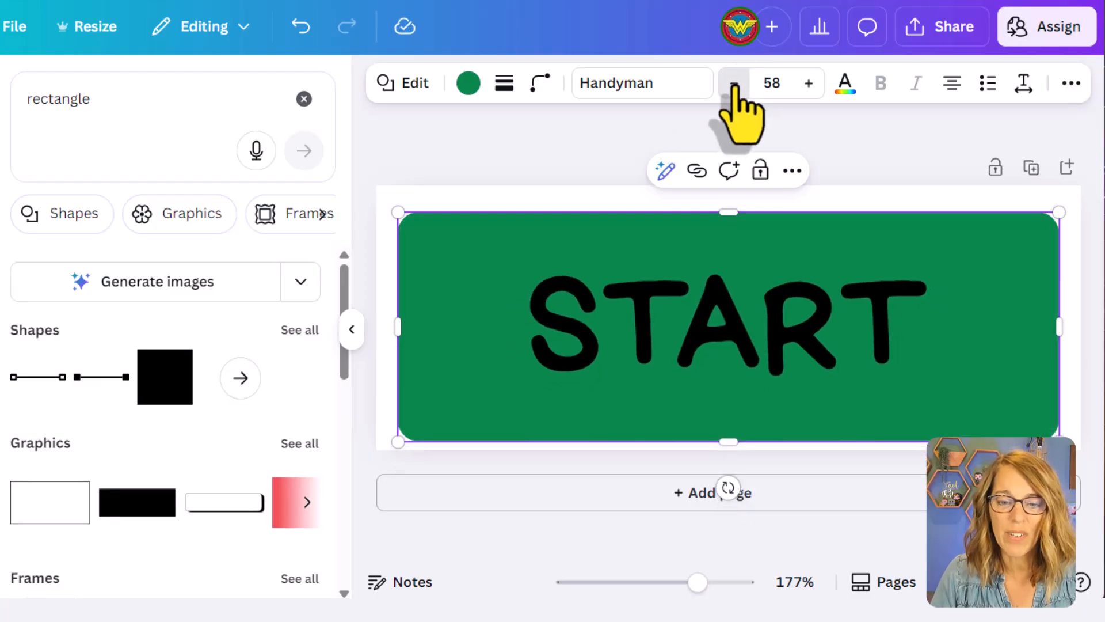
{"action": "left_click", "coordinate": [735, 84]}
{"action": "left_click", "coordinate": [734, 83]}
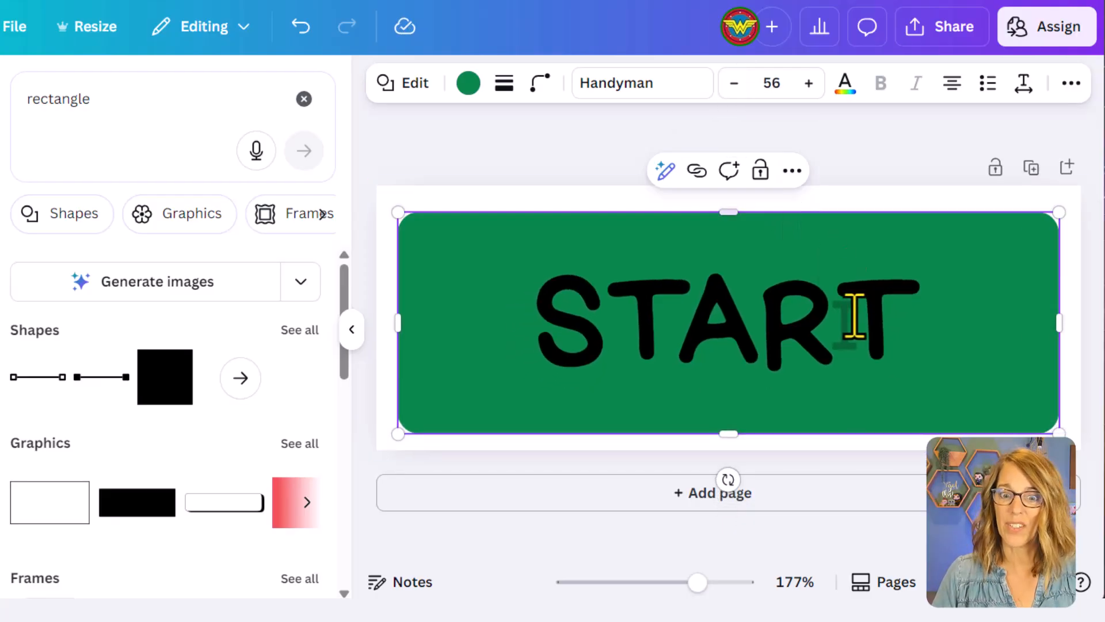
{"action": "key", "text": "Escape"}
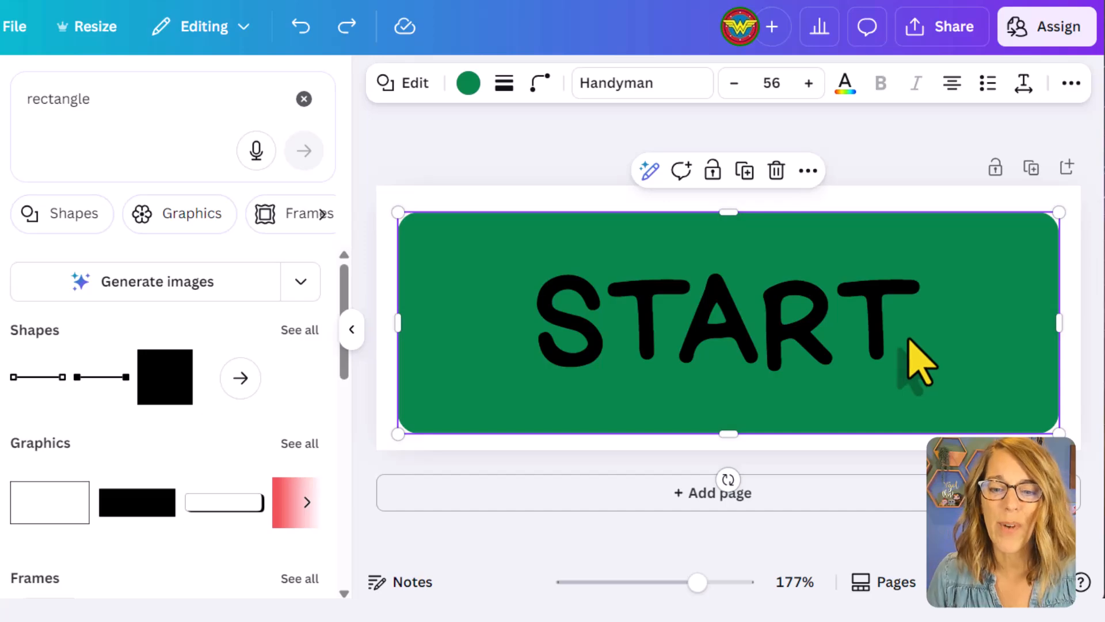
Change the color of the "START" text to white
{"action": "double_click", "coordinate": [909, 340]}
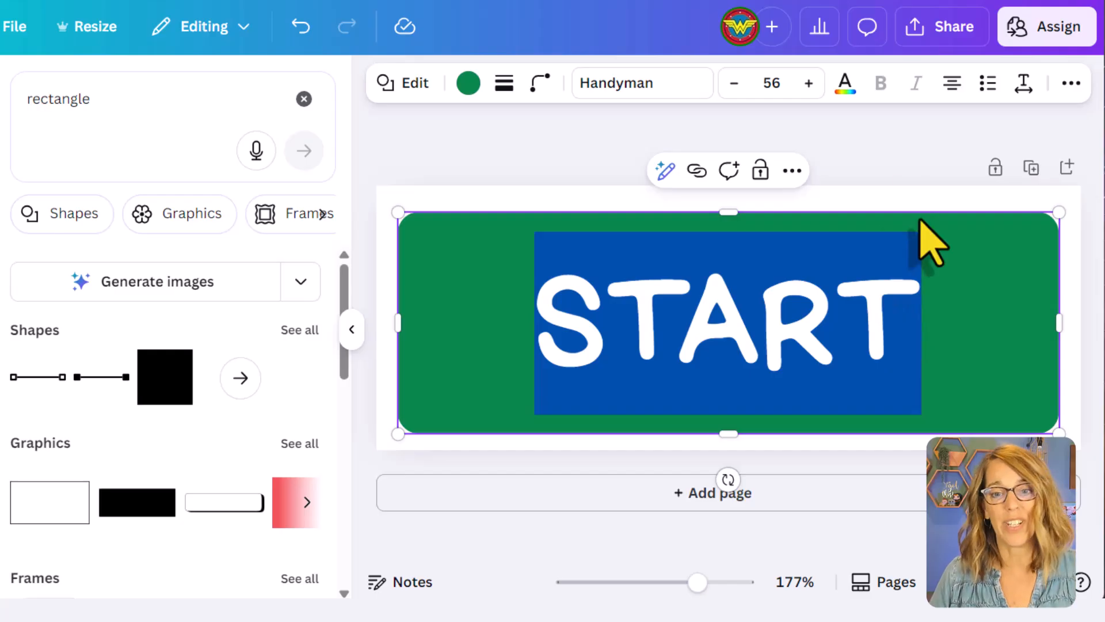
{"action": "left_click", "coordinate": [844, 86]}
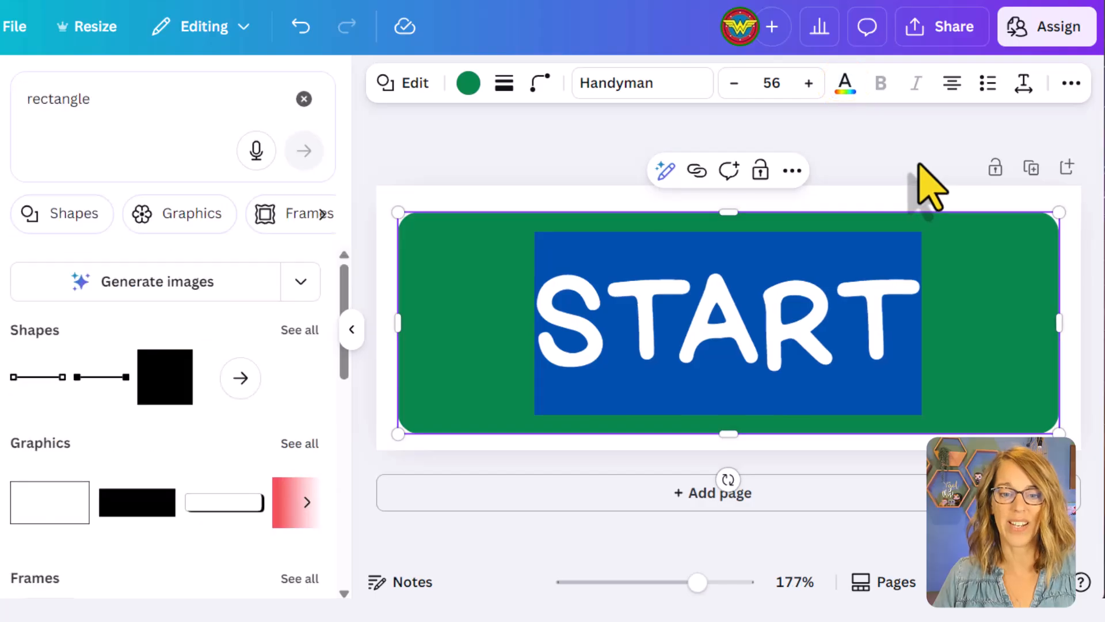
{"action": "left_click", "coordinate": [927, 184]}
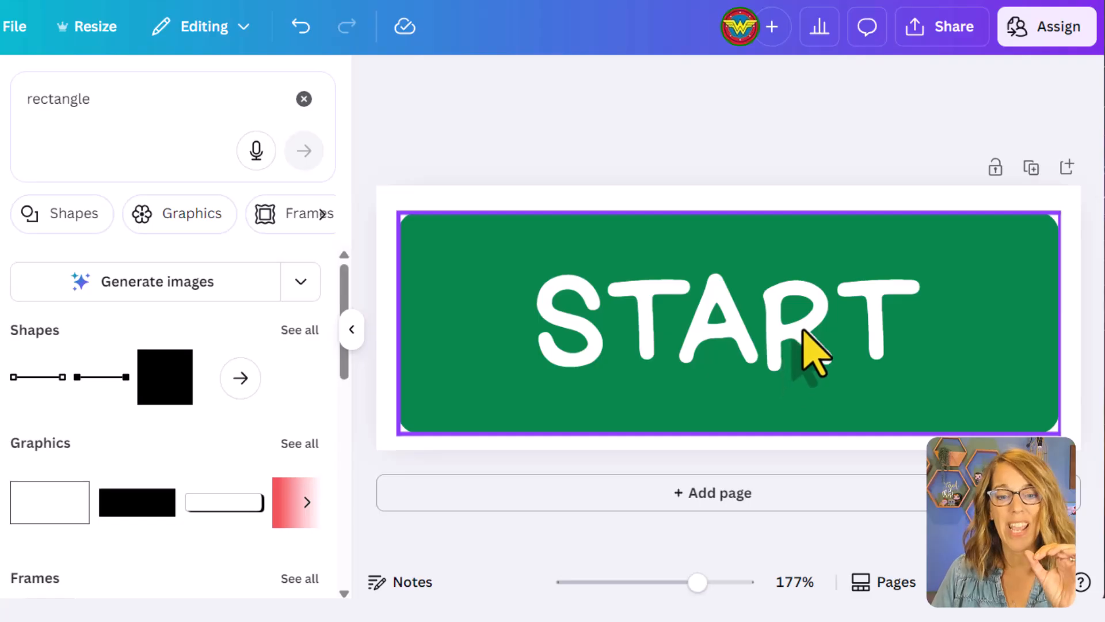
Duplicate the page with the green "START" button
{"action": "left_click", "coordinate": [1032, 168]}
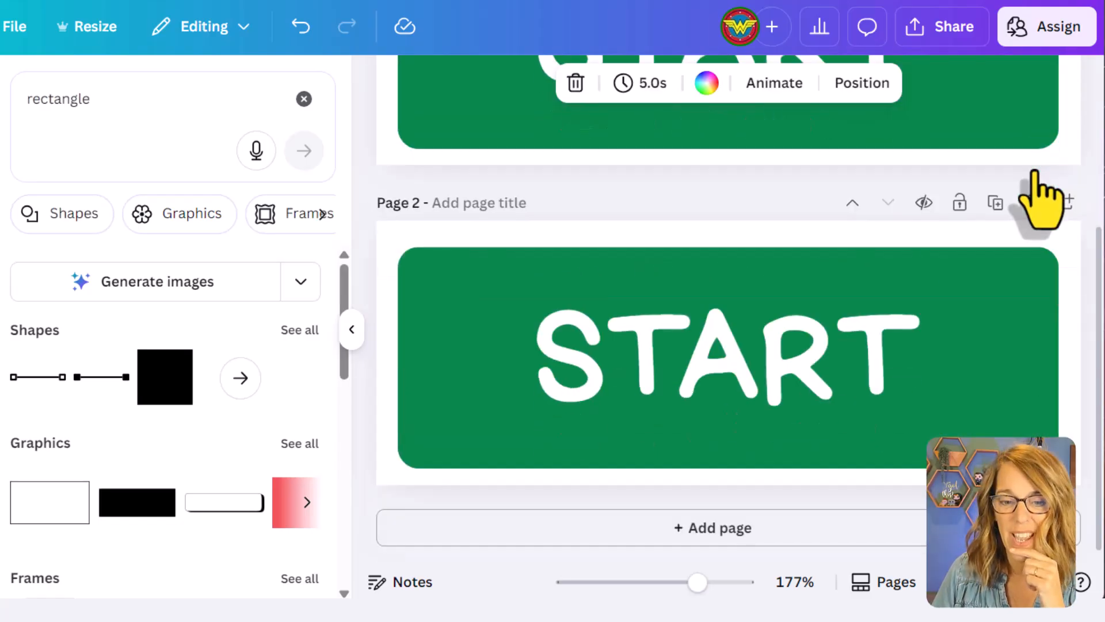
Upload the "Math 146" banner image from the computer and place it on page 2
{"action": "left_click", "coordinate": [960, 422]}
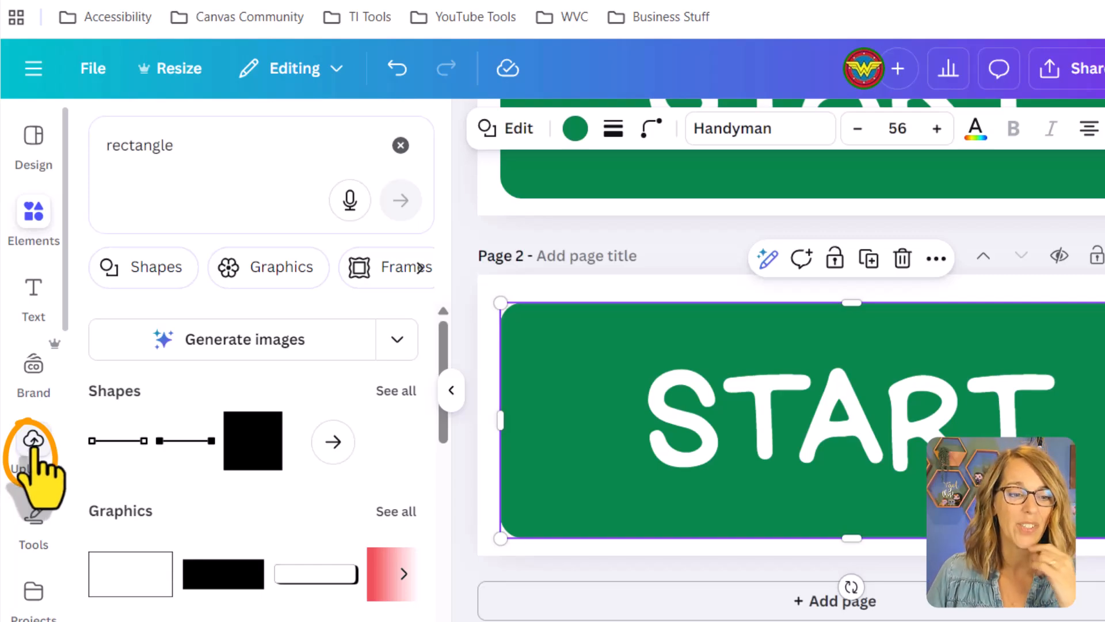
{"action": "left_click", "coordinate": [33, 445]}
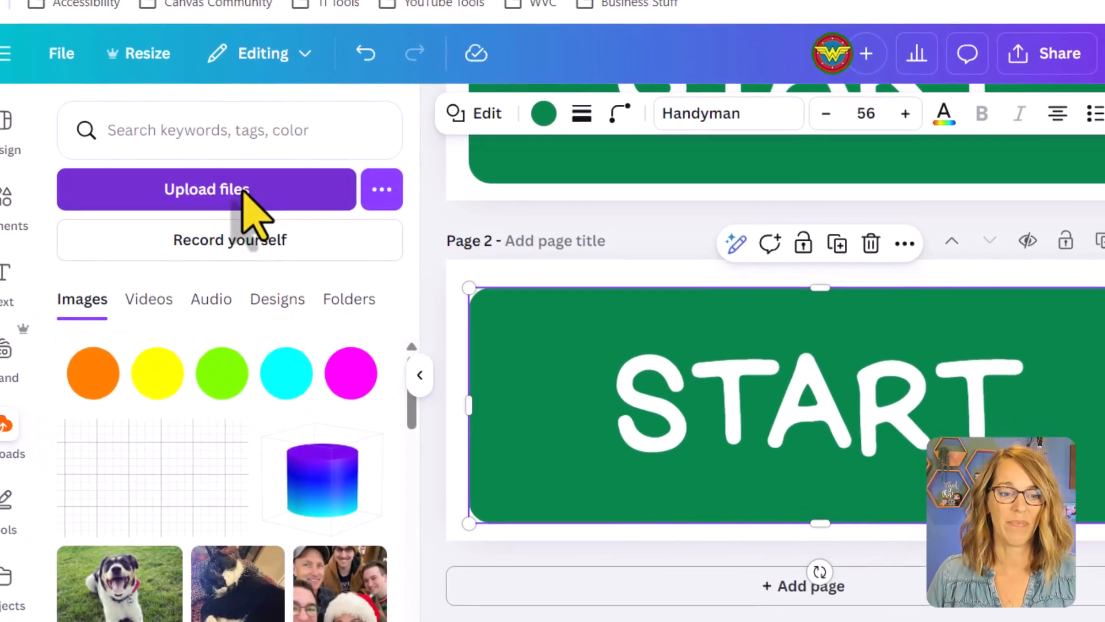
{"action": "left_click", "coordinate": [271, 206]}
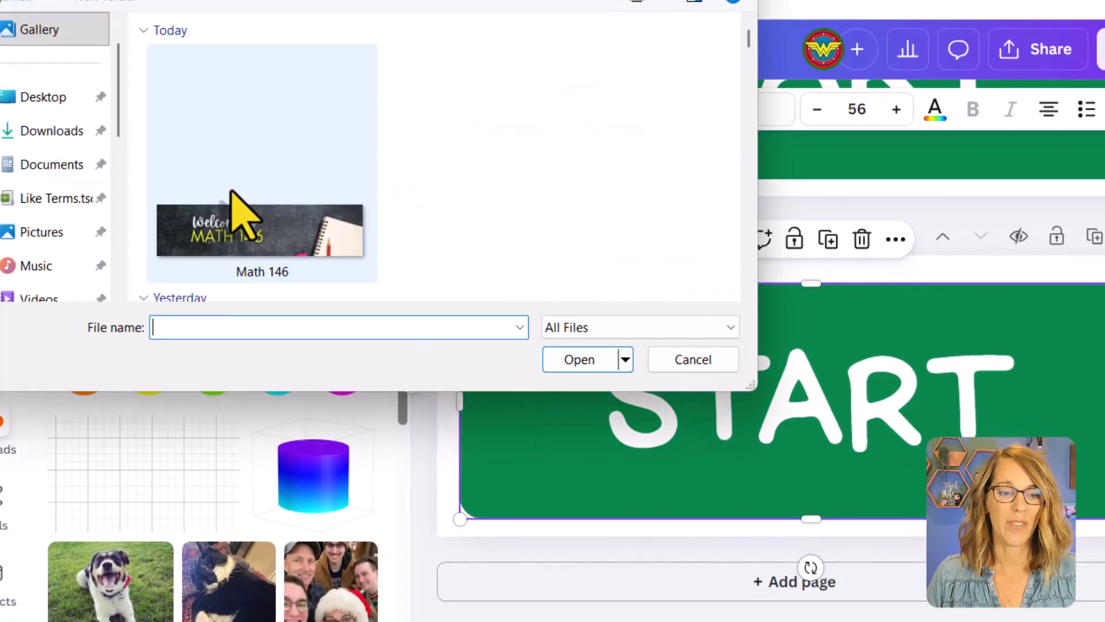
{"action": "left_click", "coordinate": [285, 233]}
{"action": "left_click", "coordinate": [590, 358]}
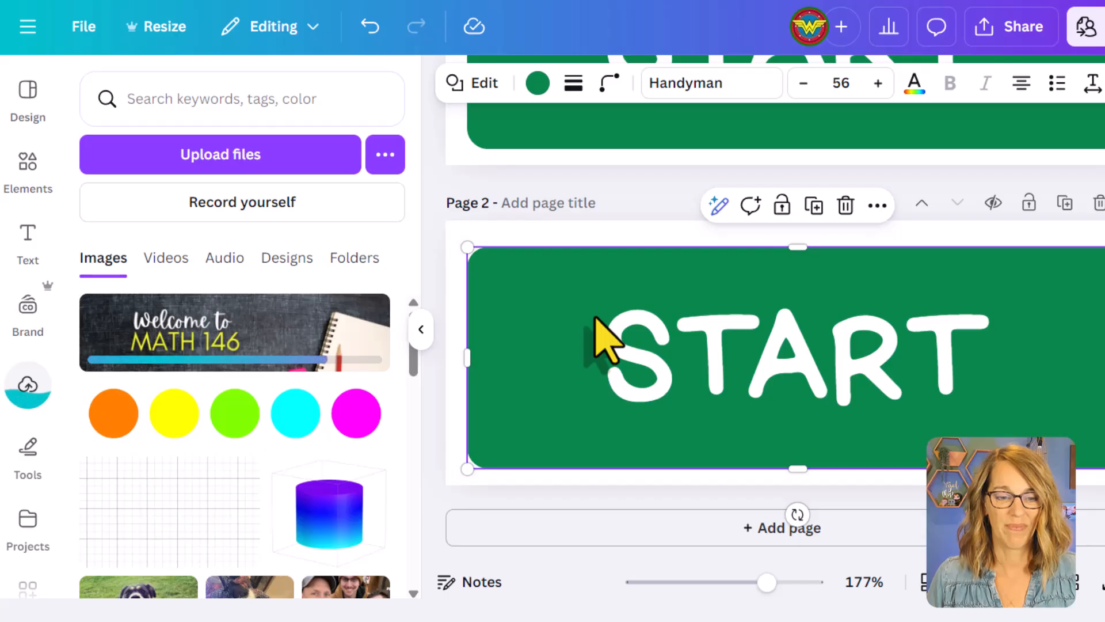
{"action": "left_click", "coordinate": [283, 337]}
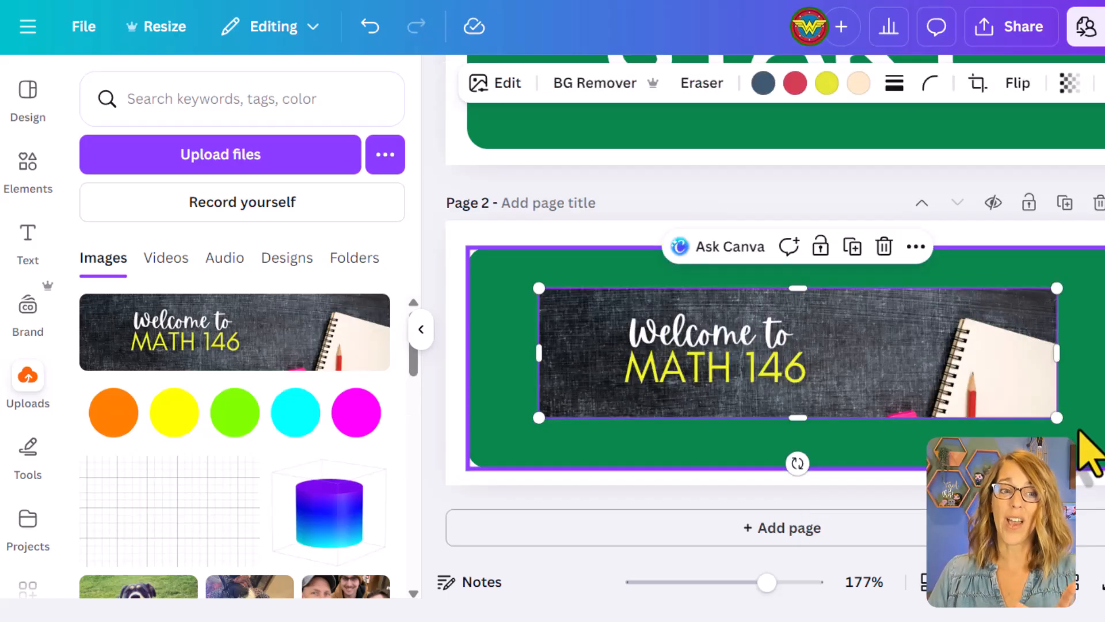
Recolor the green rectangle on page 2 with the near-black photo color from the banner, and delete the banner image
{"action": "left_click", "coordinate": [498, 292]}
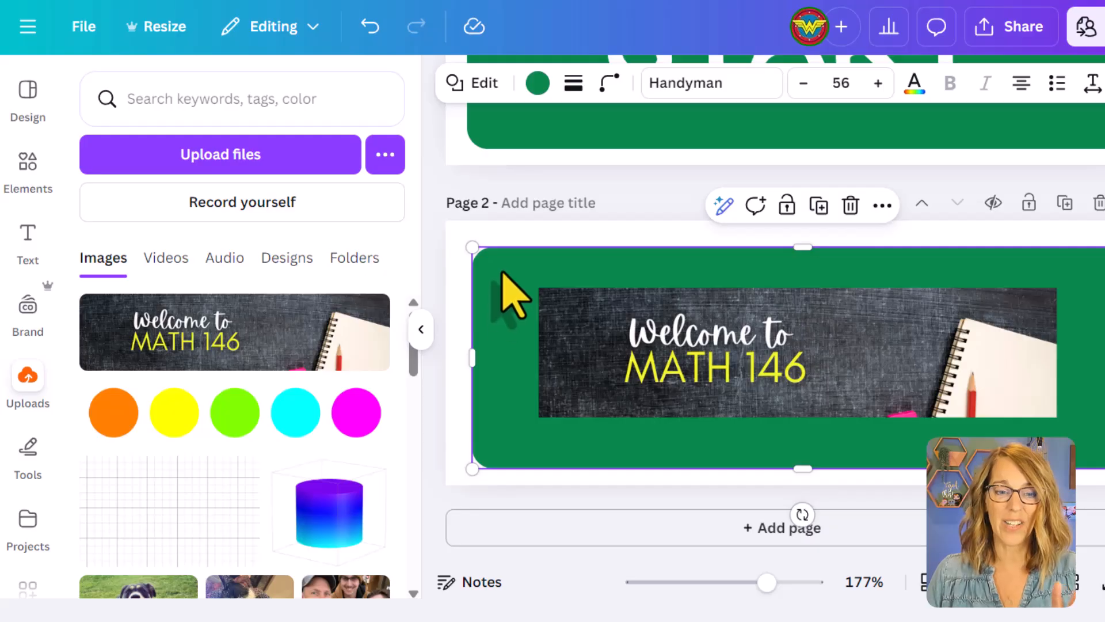
{"action": "left_click", "coordinate": [538, 84]}
{"action": "scroll", "coordinate": [346, 276], "scroll_direction": "down", "scroll_amount": 2}
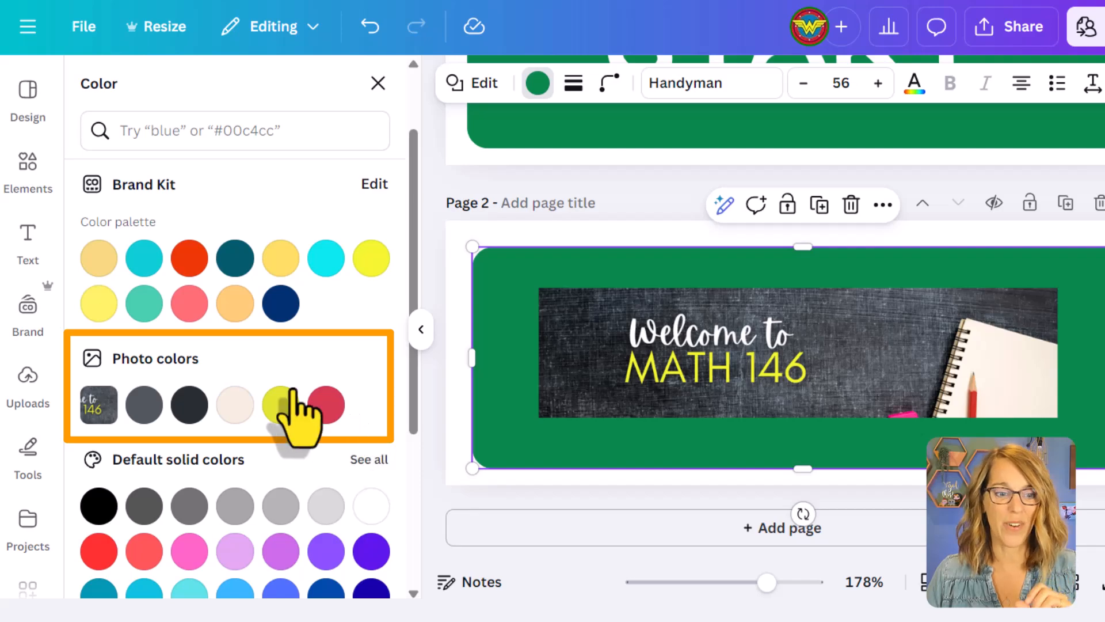
{"action": "left_click", "coordinate": [190, 405]}
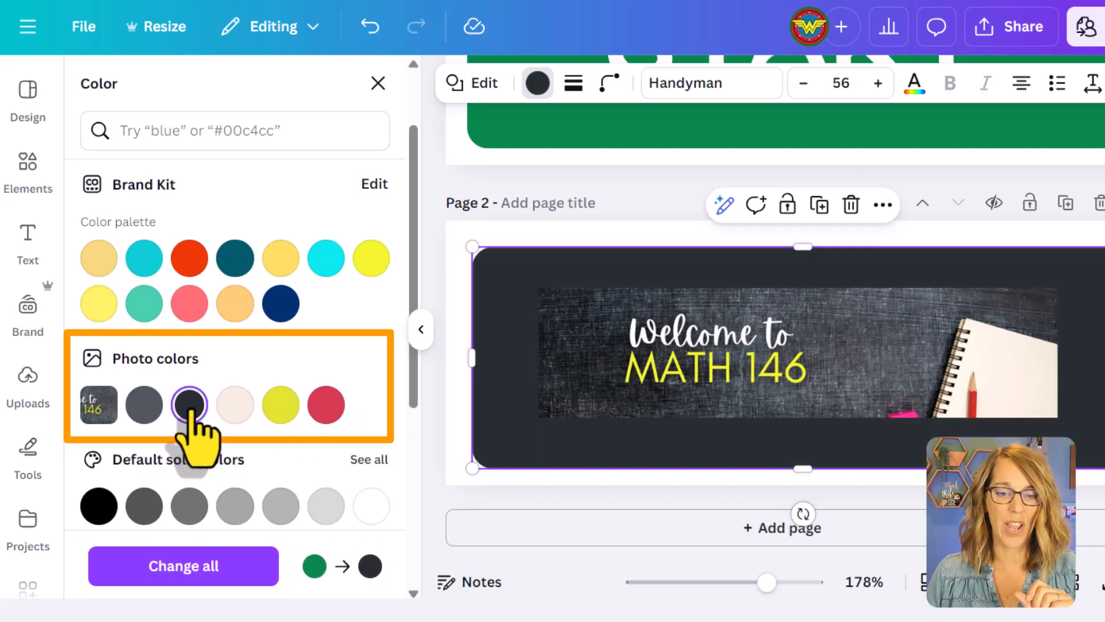
{"action": "left_click", "coordinate": [855, 339]}
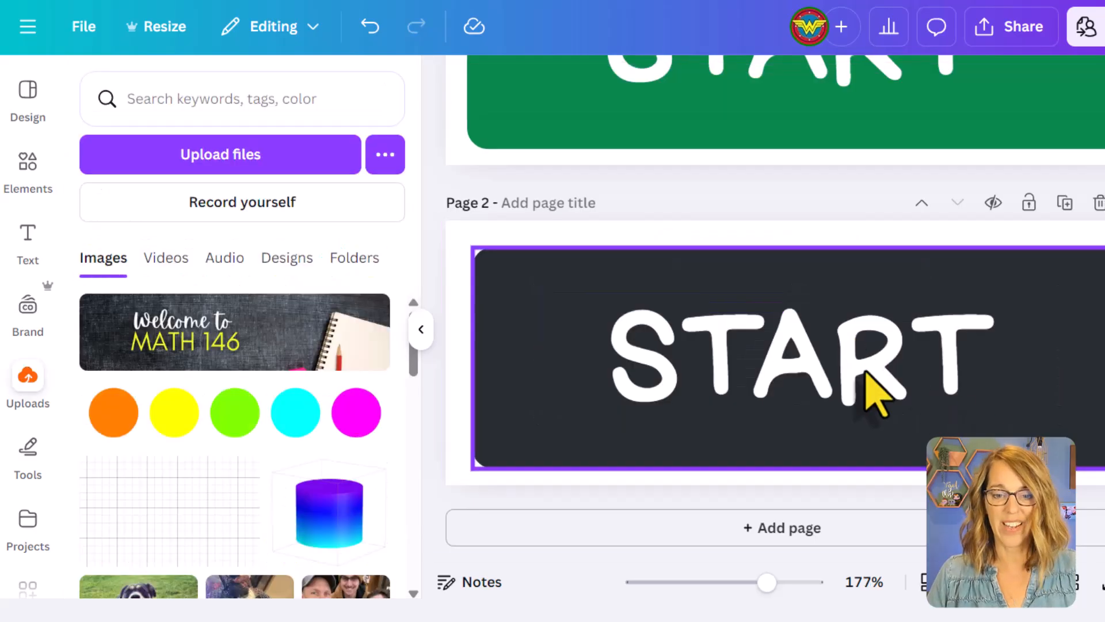
Replace the "START" text on the dark page 2 button with "Syllabus"
{"action": "double_click", "coordinate": [904, 374]}
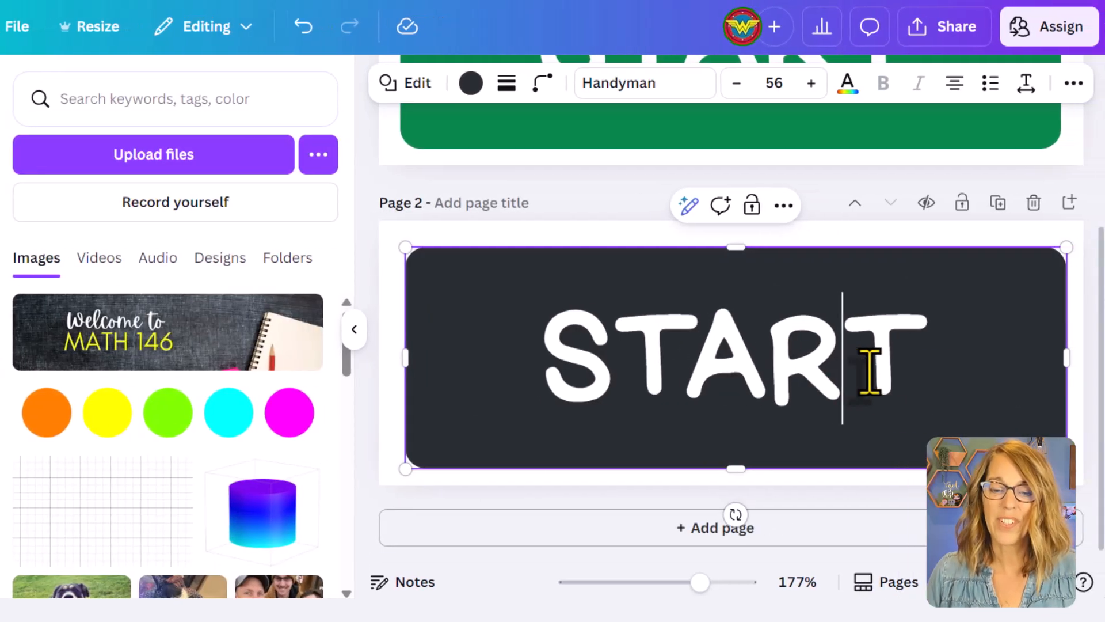
{"action": "left_click_drag", "start_coordinate": [916, 382], "coordinate": [559, 368]}
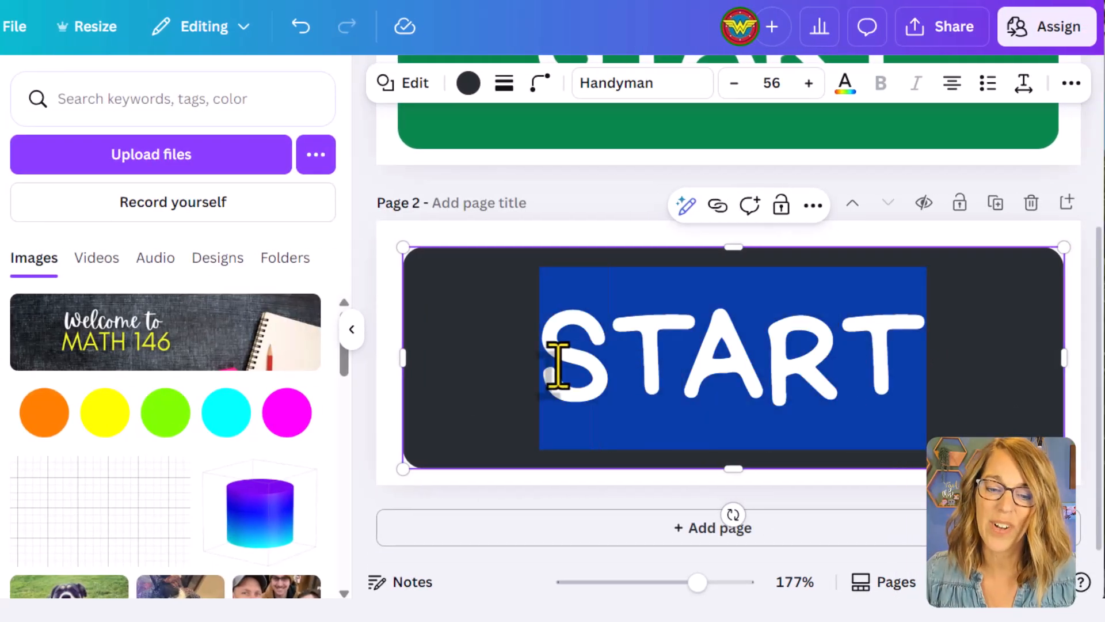
{"action": "type", "text": "Syllabus"}
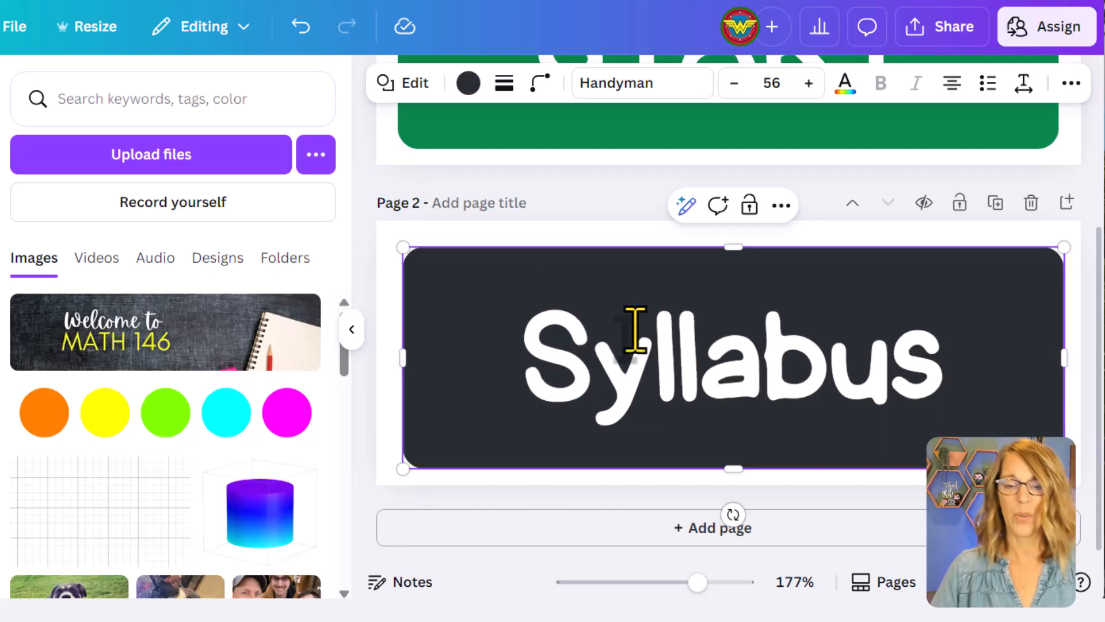
Duplicate the "Syllabus" page and change the button text on the copy to "Modules"
{"action": "left_click", "coordinate": [995, 202]}
{"action": "double_click", "coordinate": [878, 360]}
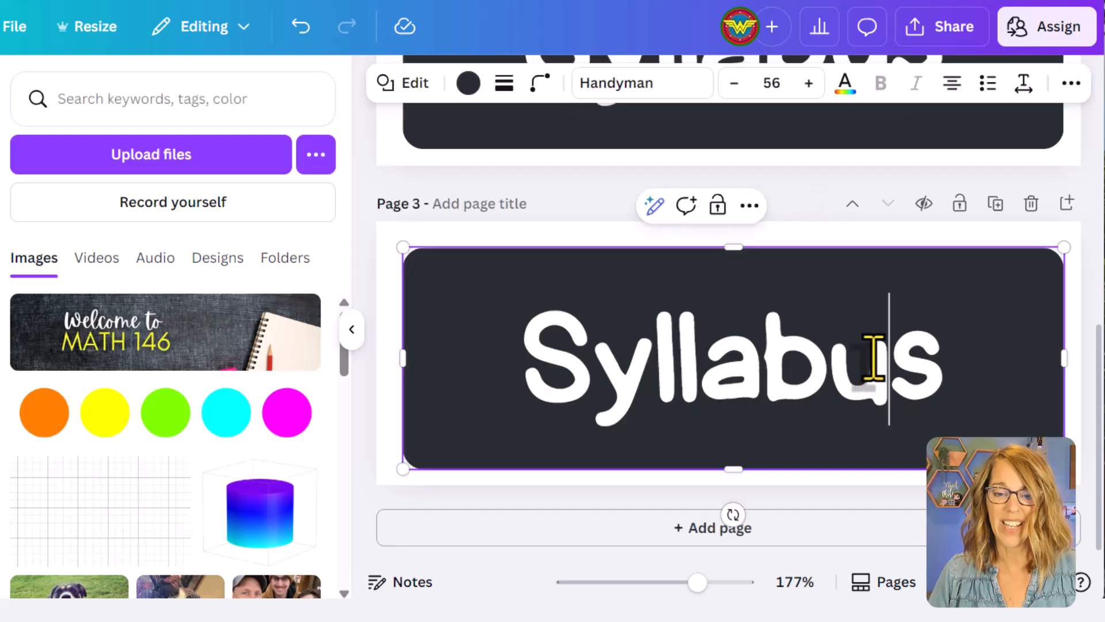
{"action": "left_click_drag", "start_coordinate": [942, 366], "coordinate": [552, 334]}
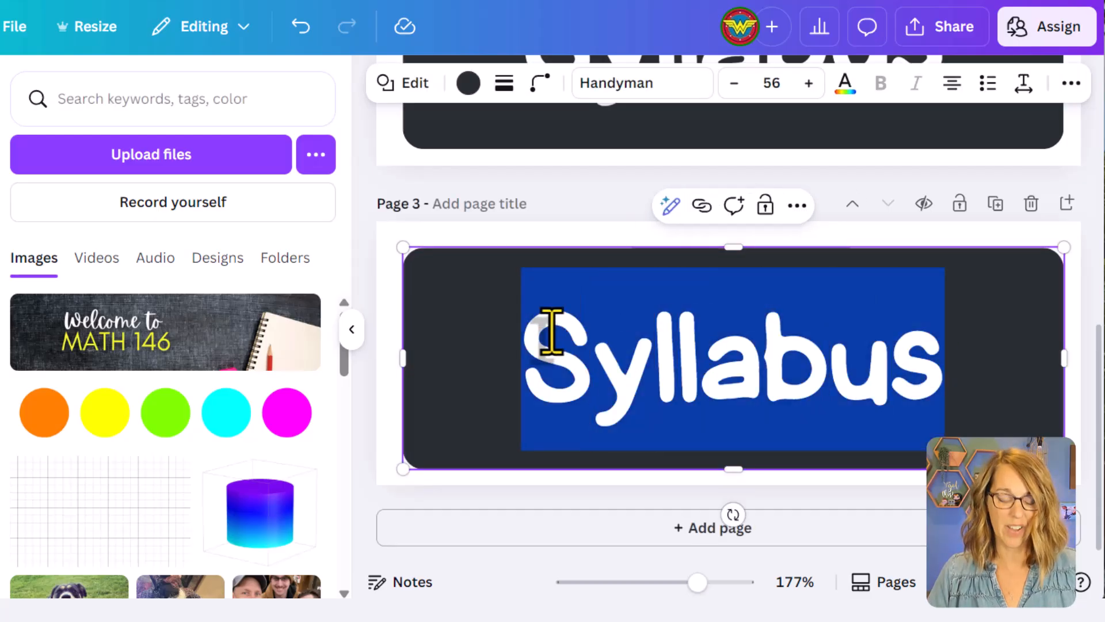
{"action": "type", "text": "Modules"}
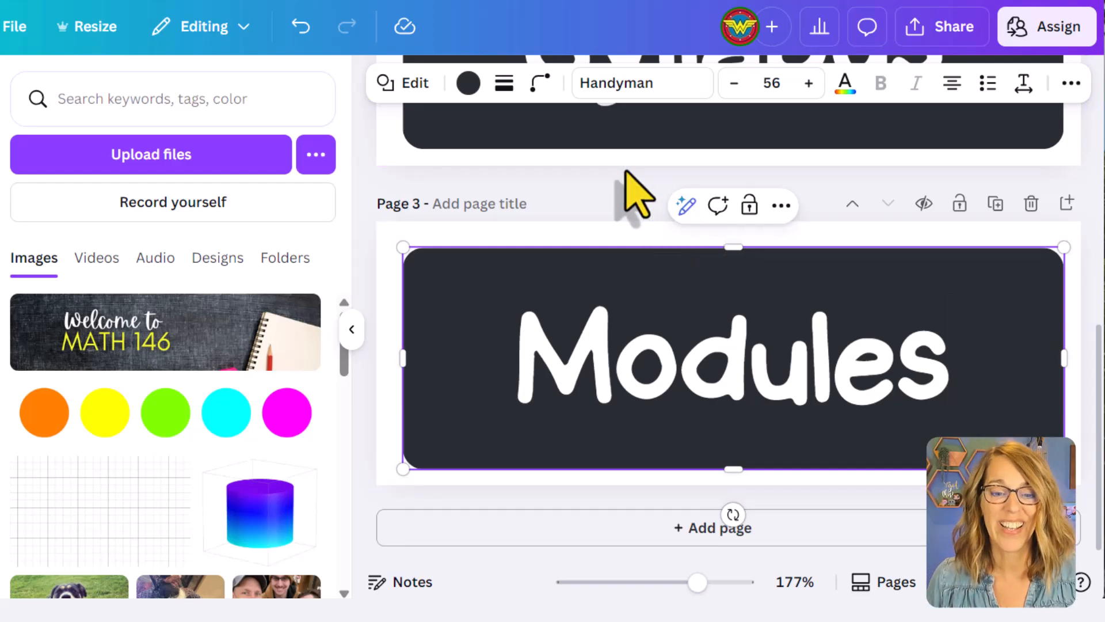
{"action": "left_click", "coordinate": [639, 193]}
Download pages 1–3 as PNG files with a transparent background
{"action": "scroll", "coordinate": [740, 241], "scroll_direction": "up", "scroll_amount": 10}
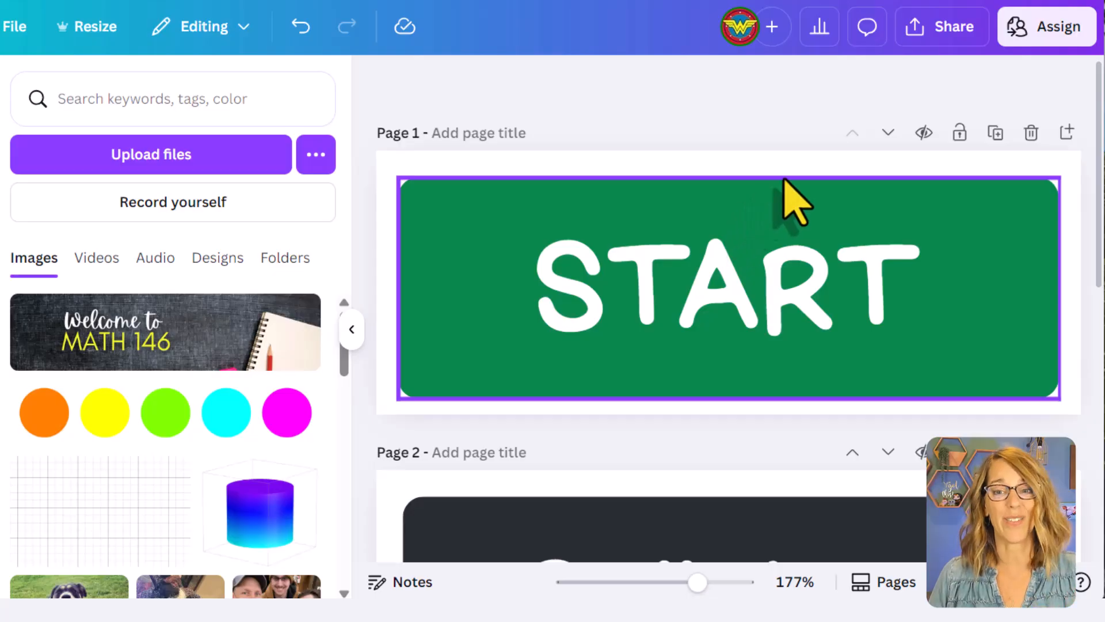
{"action": "left_click", "coordinate": [953, 29]}
{"action": "left_click", "coordinate": [648, 495]}
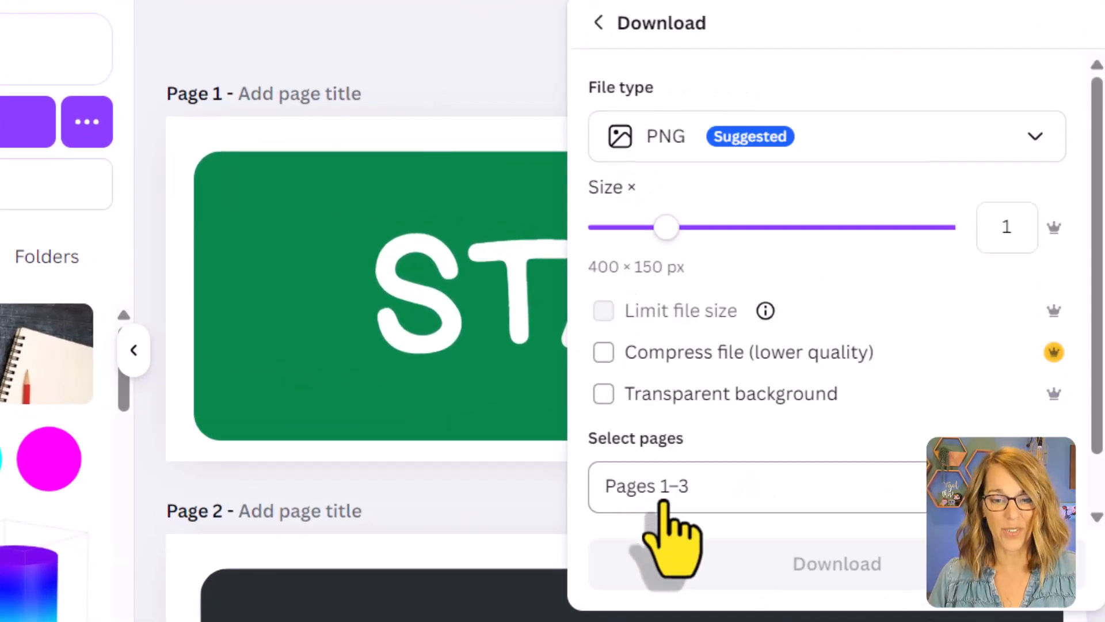
{"action": "scroll", "coordinate": [843, 452], "scroll_direction": "down", "scroll_amount": 2}
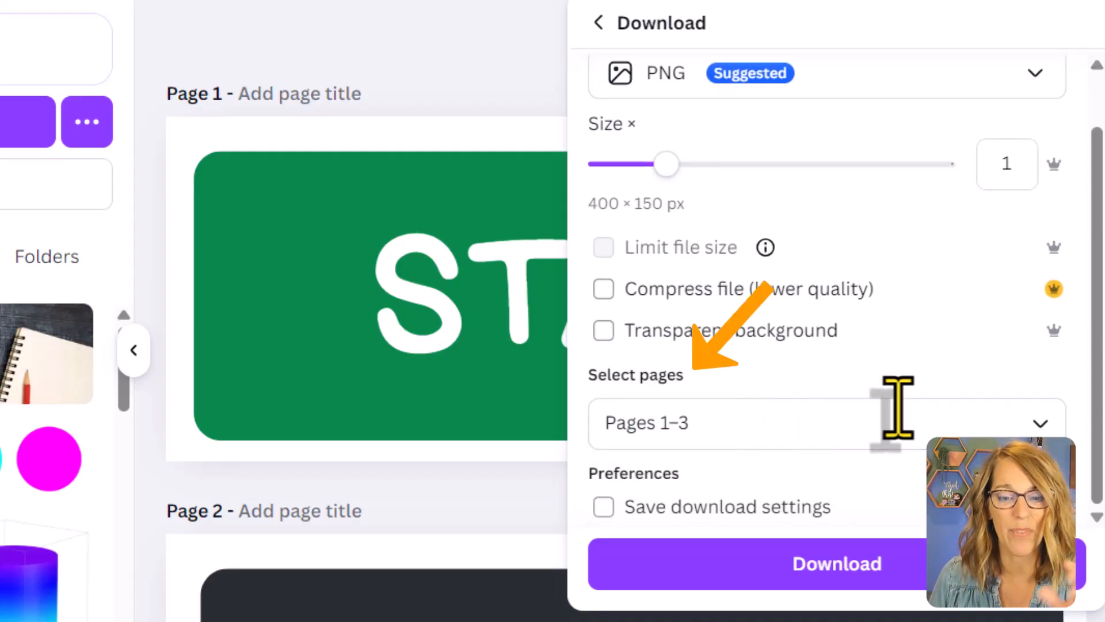
{"action": "left_click", "coordinate": [1039, 424]}
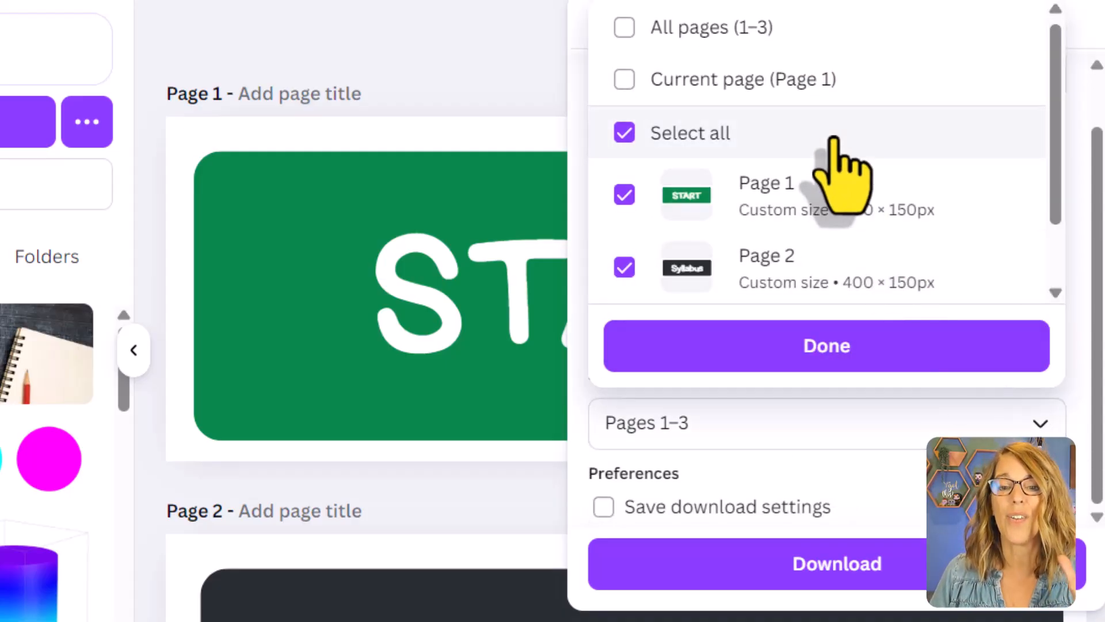
{"action": "scroll", "coordinate": [836, 207], "scroll_direction": "down", "scroll_amount": 2}
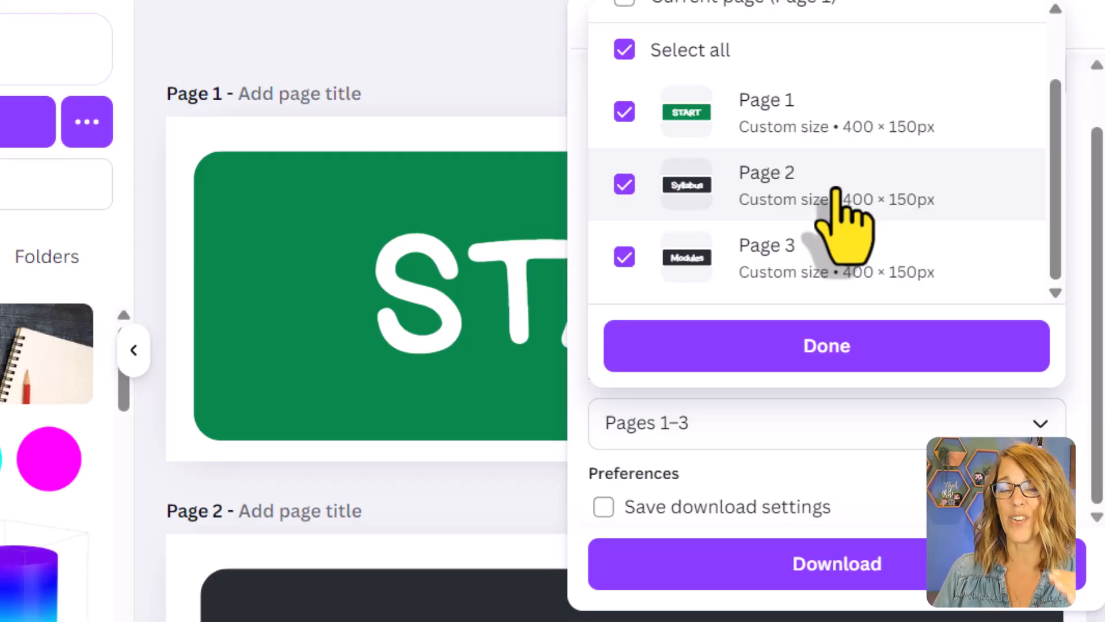
{"action": "scroll", "coordinate": [835, 208], "scroll_direction": "up", "scroll_amount": 2}
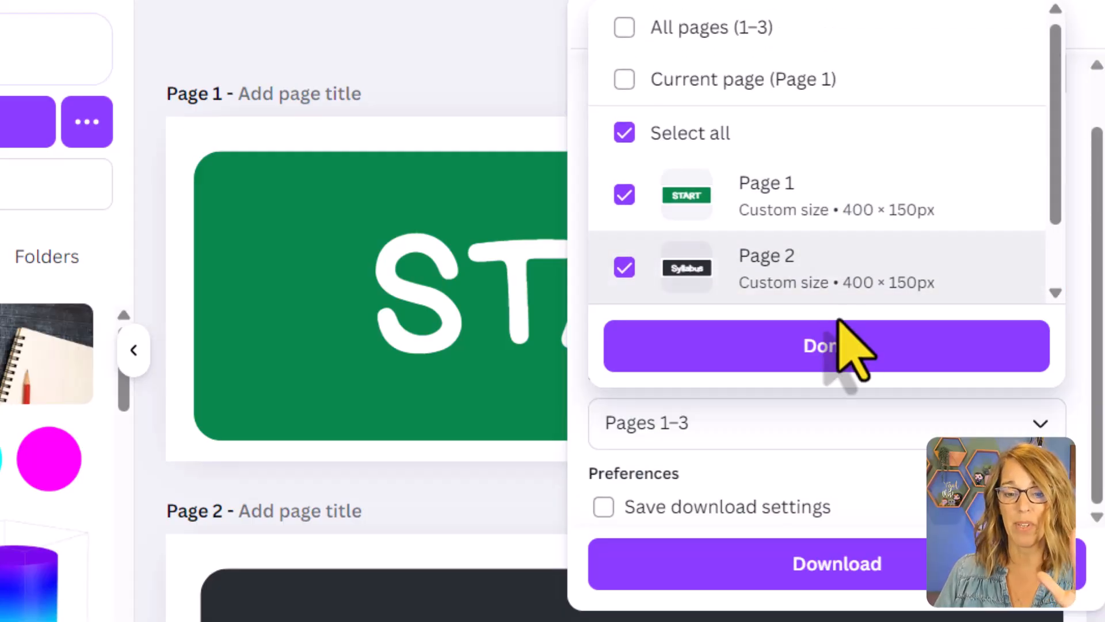
{"action": "left_click", "coordinate": [831, 359]}
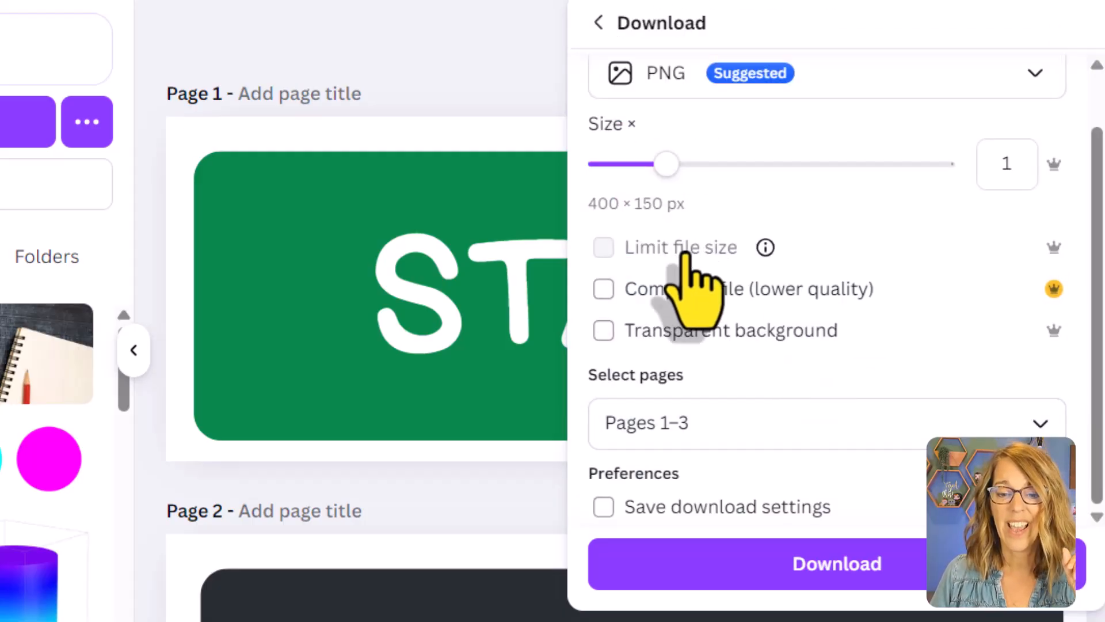
{"action": "left_click", "coordinate": [604, 331]}
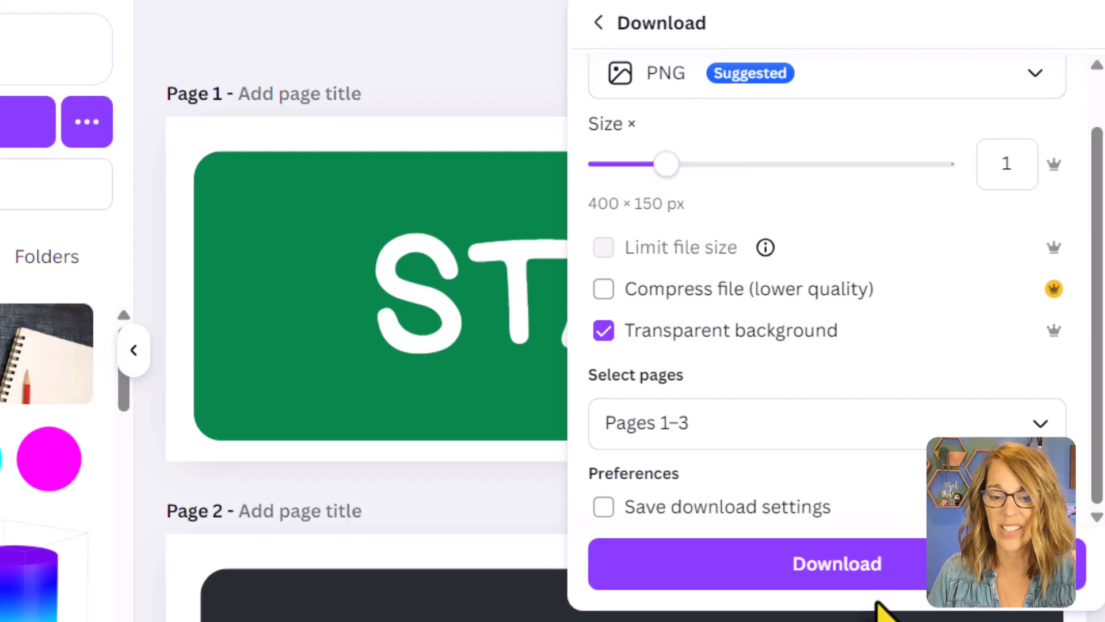
{"action": "left_click", "coordinate": [877, 579]}
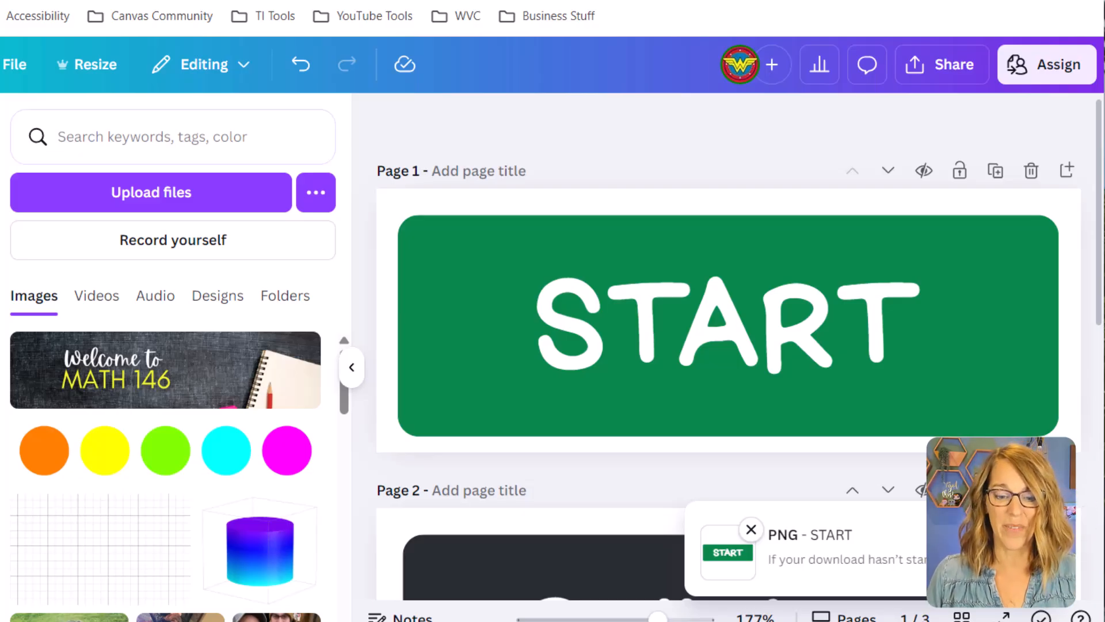
Switch to File Explorer, extract the zipped START download into a START folder in Downloads, and close the extracted folder's window
{"action": "key", "text": "super+e"}
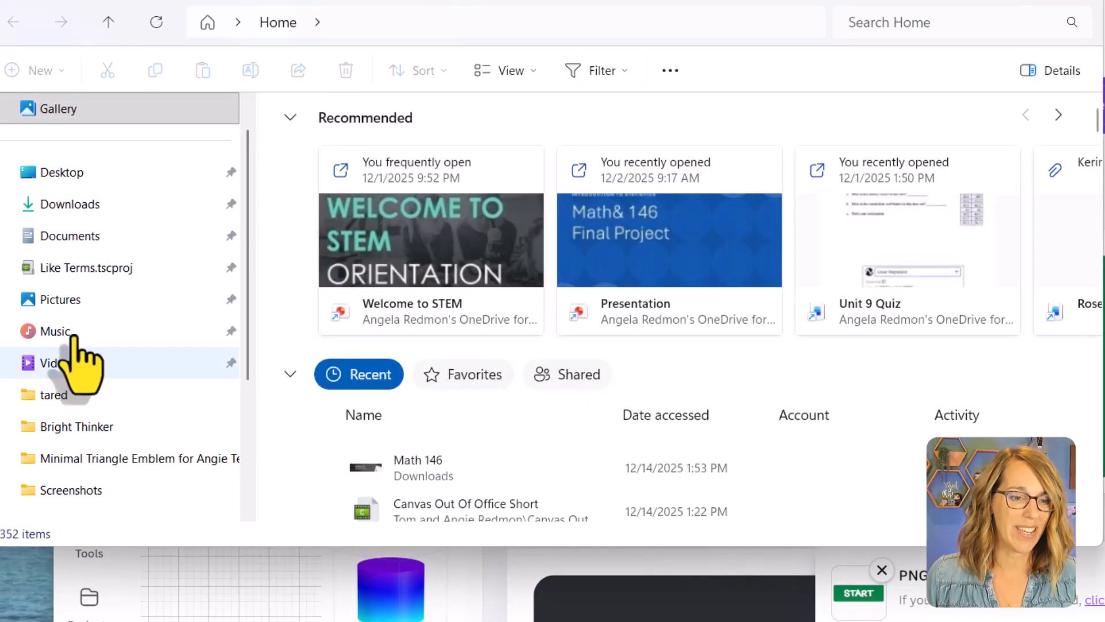
{"action": "left_click", "coordinate": [115, 208]}
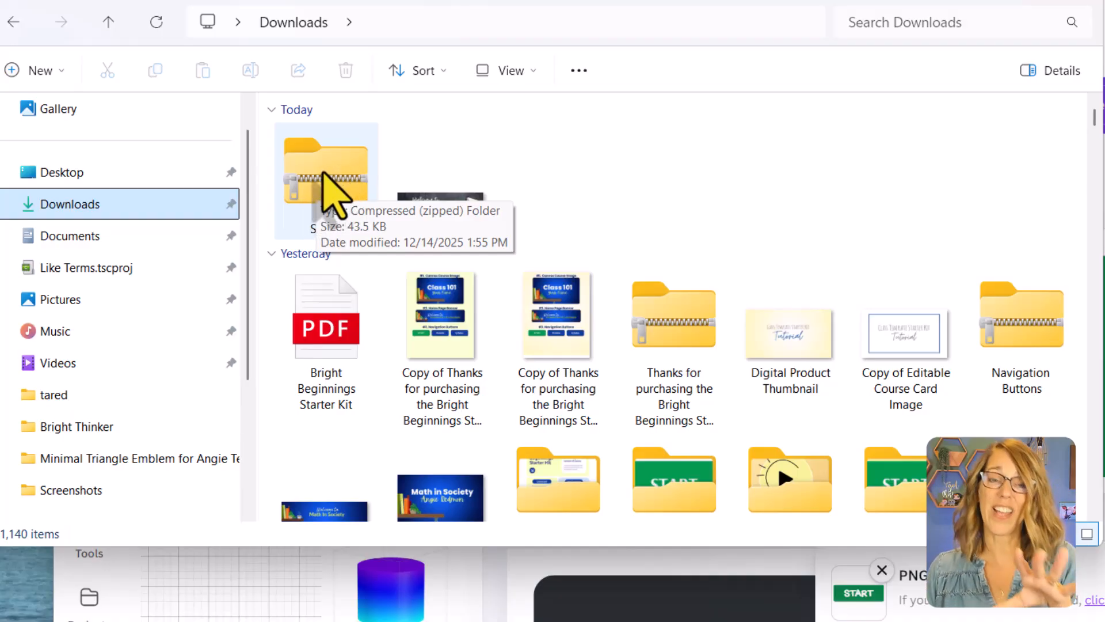
{"action": "right_click", "coordinate": [322, 173]}
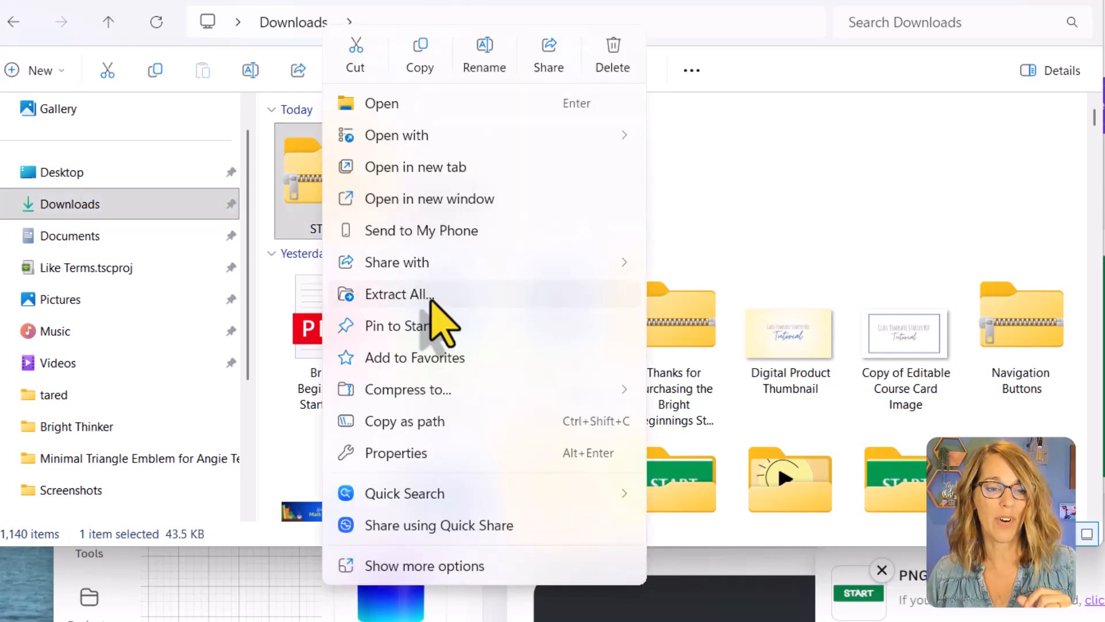
{"action": "left_click", "coordinate": [432, 295]}
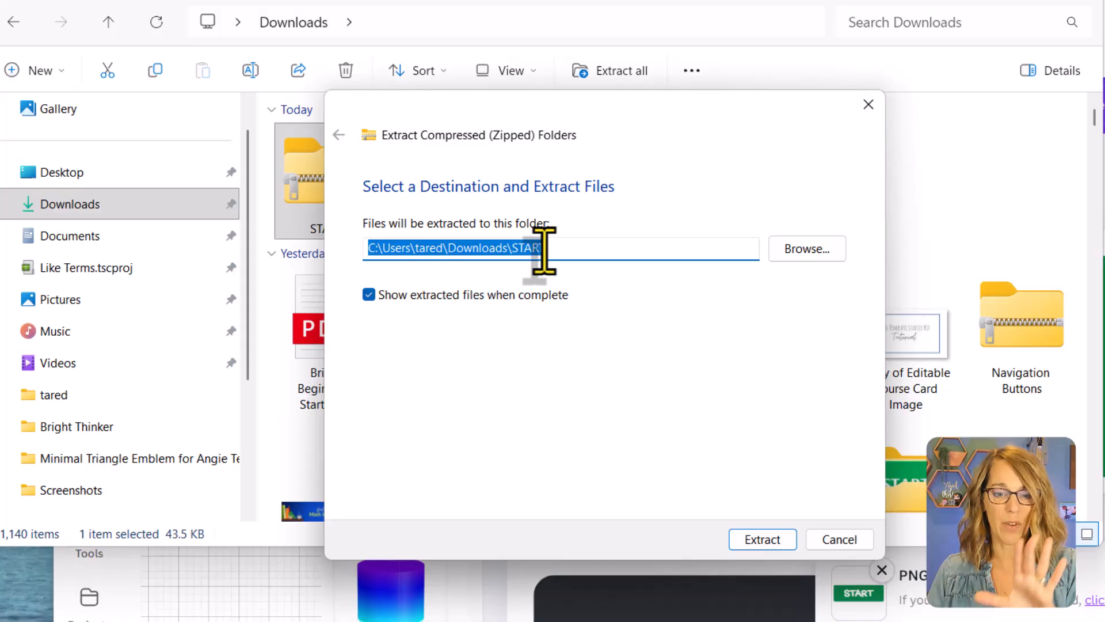
{"action": "left_click", "coordinate": [763, 540]}
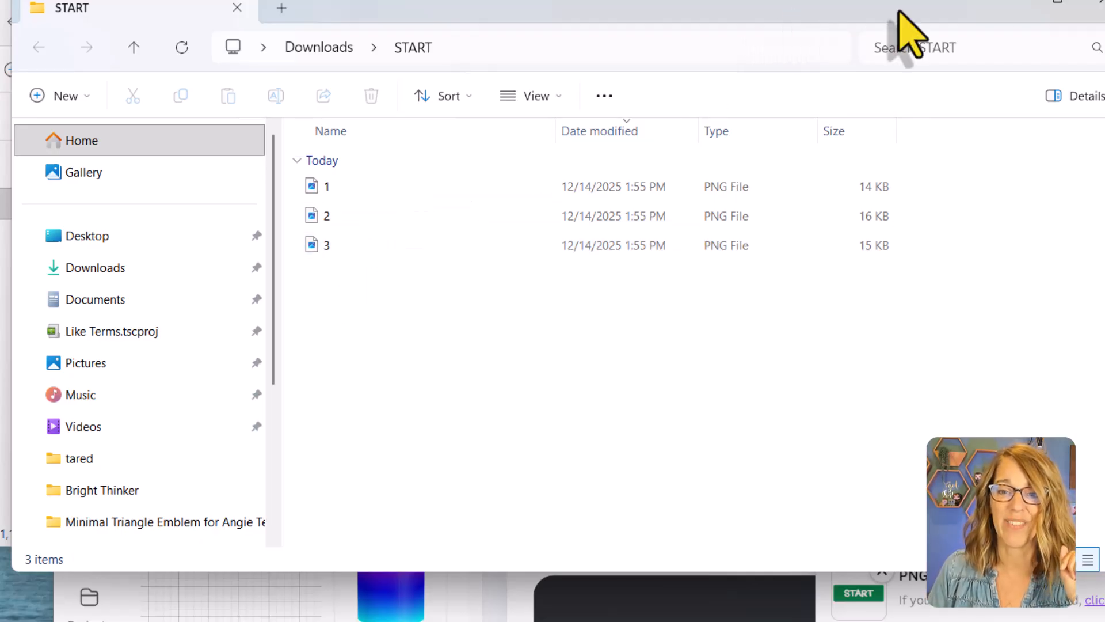
{"action": "left_click", "coordinate": [1093, 4]}
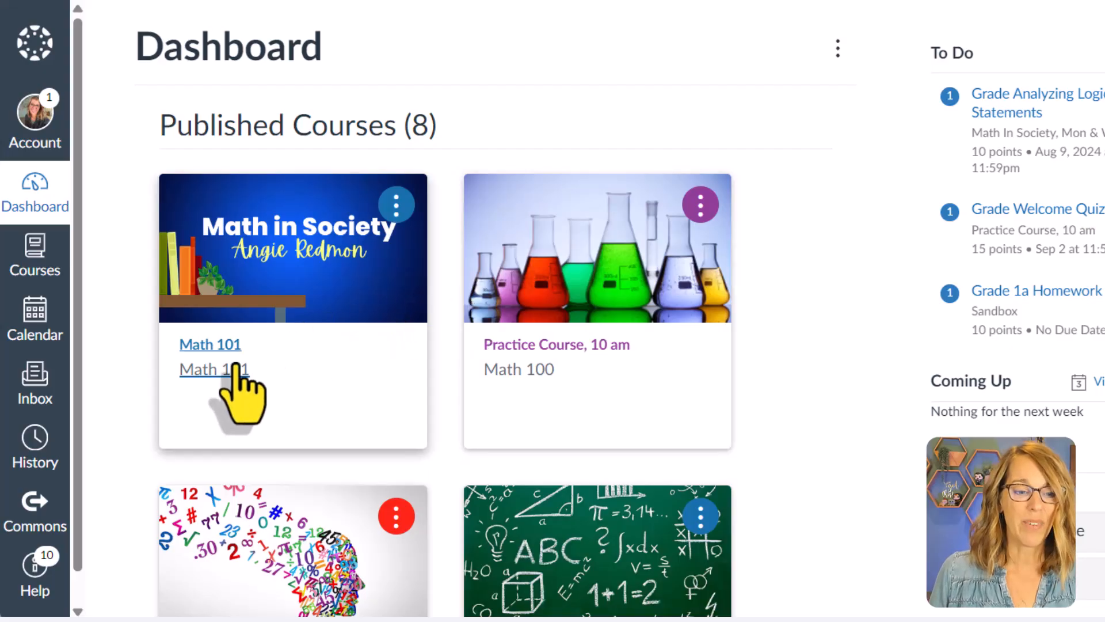
In the Canvas course Math 101, create a new page titled "Home Page Practice" and start its body text
{"action": "left_click", "coordinate": [228, 345]}
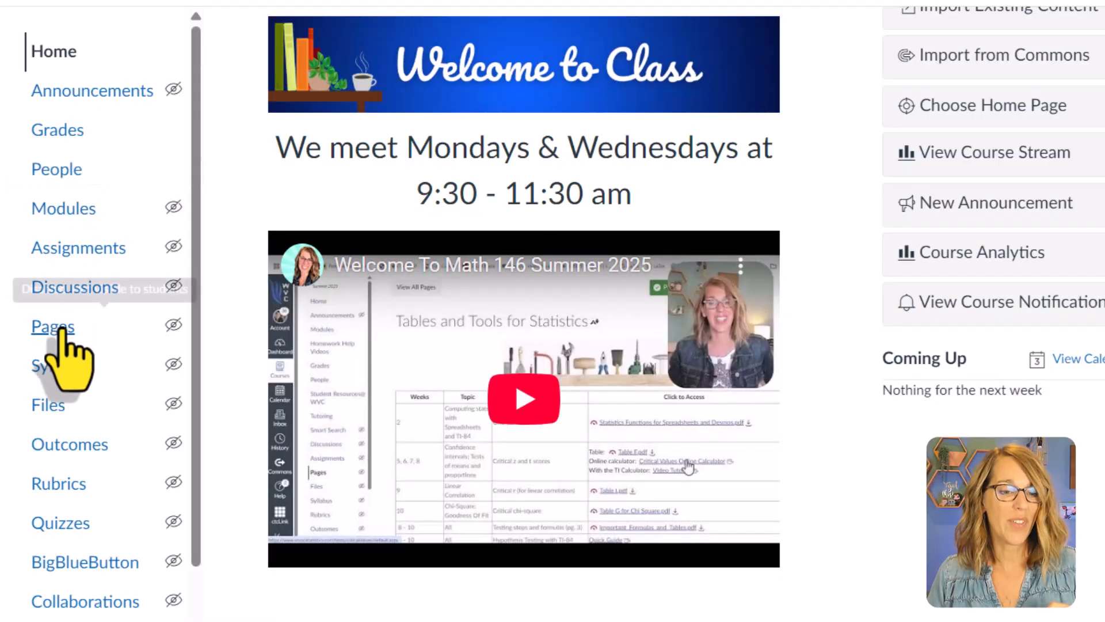
{"action": "left_click", "coordinate": [61, 337]}
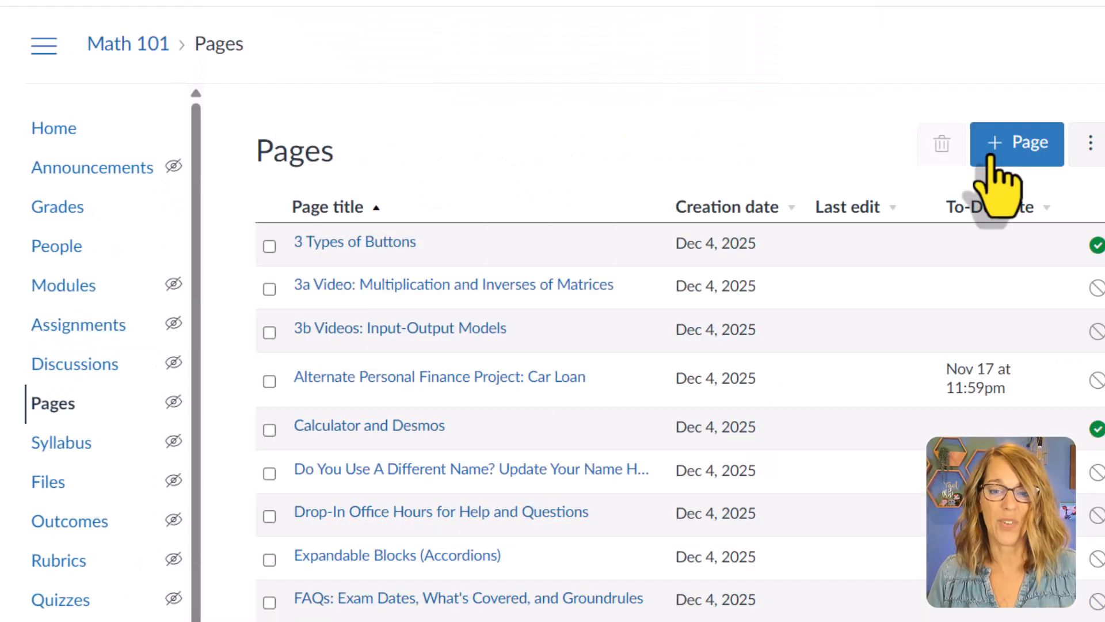
{"action": "left_click", "coordinate": [1001, 161]}
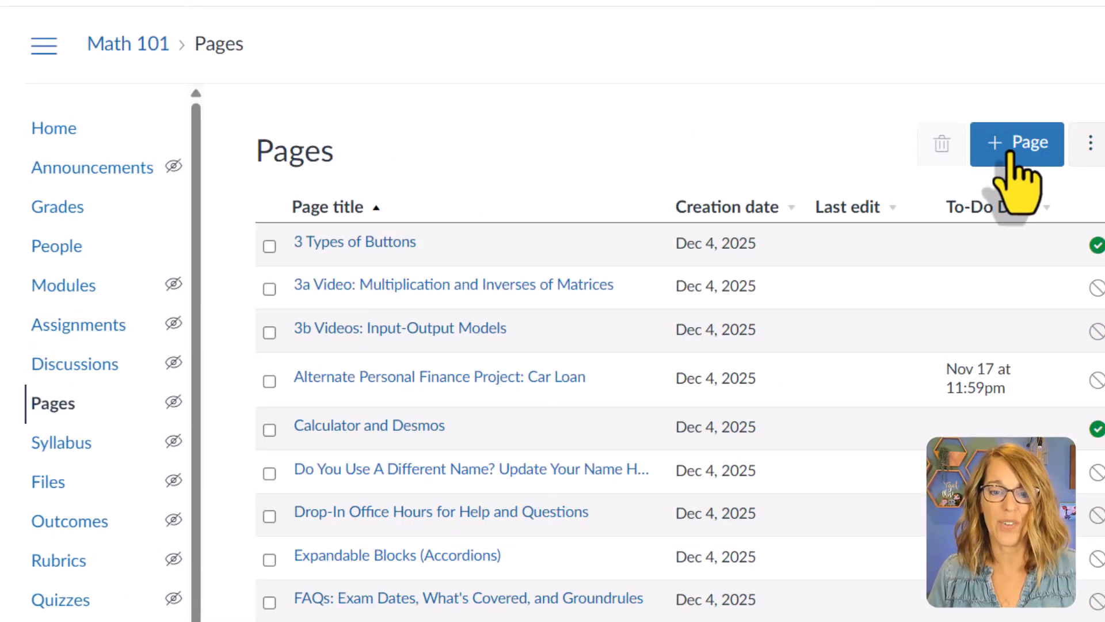
{"action": "left_click", "coordinate": [370, 249]}
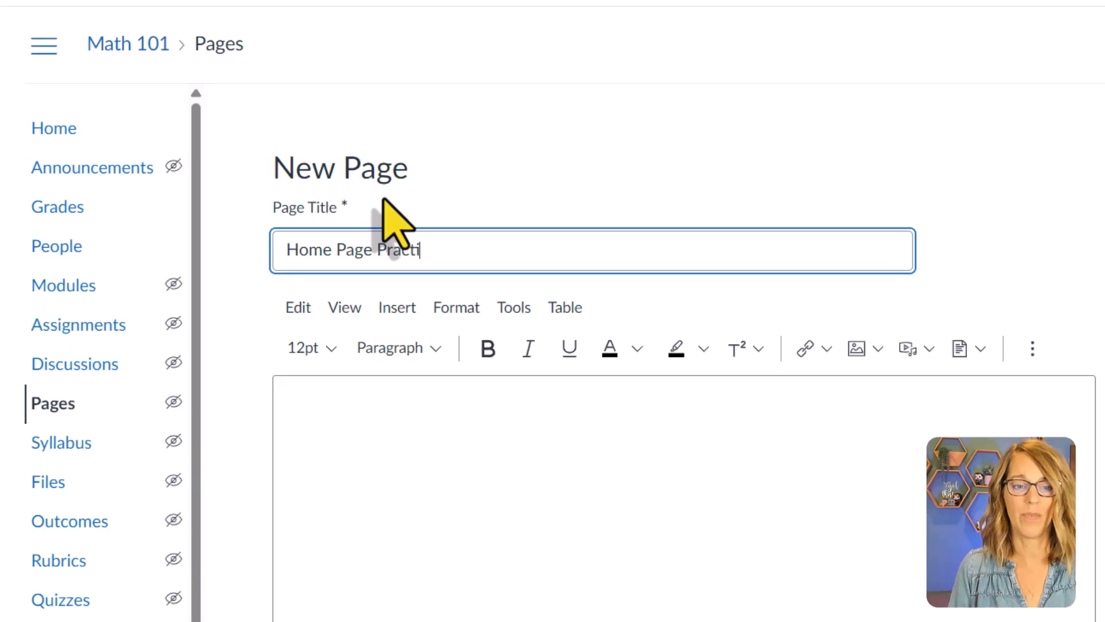
{"action": "left_click", "coordinate": [300, 403]}
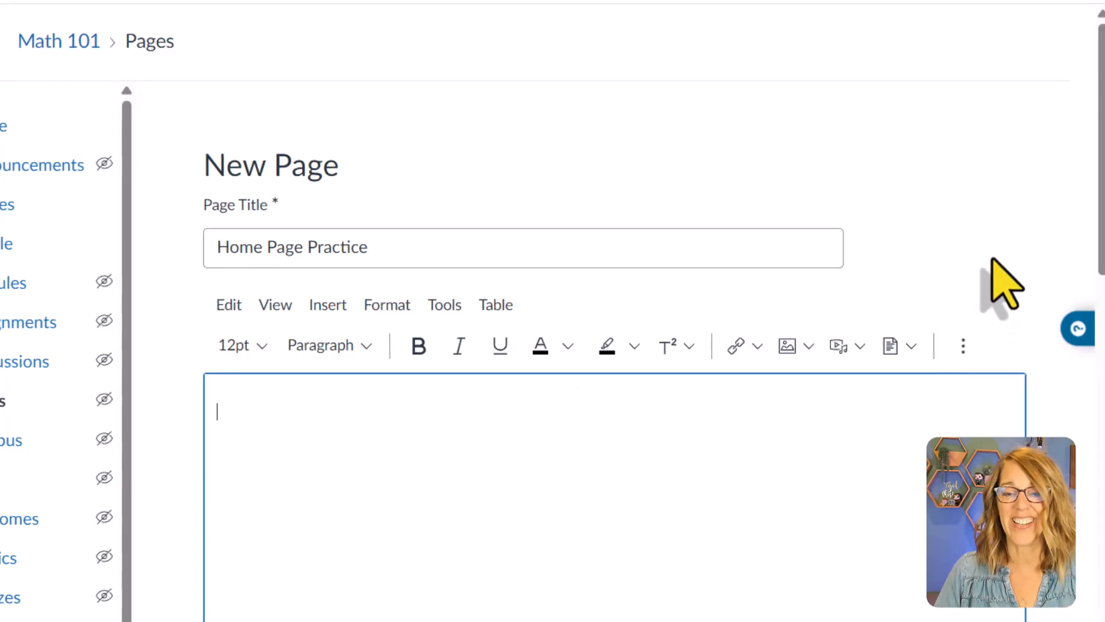
Choose the Math 146 image from the Downloads folder as an image upload for the page body
{"action": "scroll", "coordinate": [1091, 221], "scroll_direction": "down", "scroll_amount": 3}
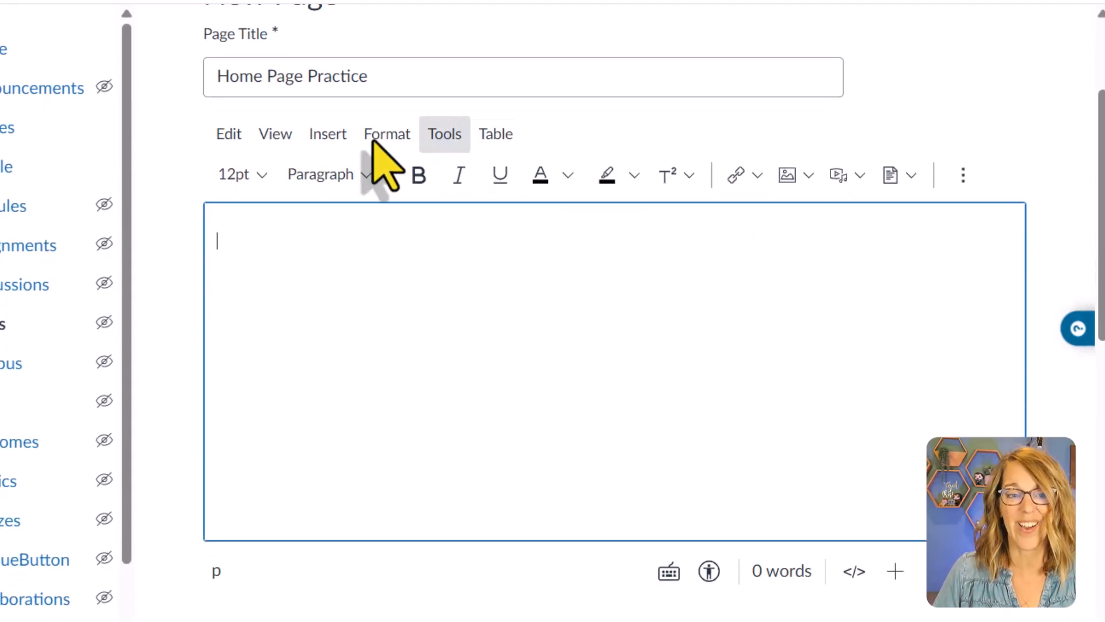
{"action": "left_click", "coordinate": [327, 135]}
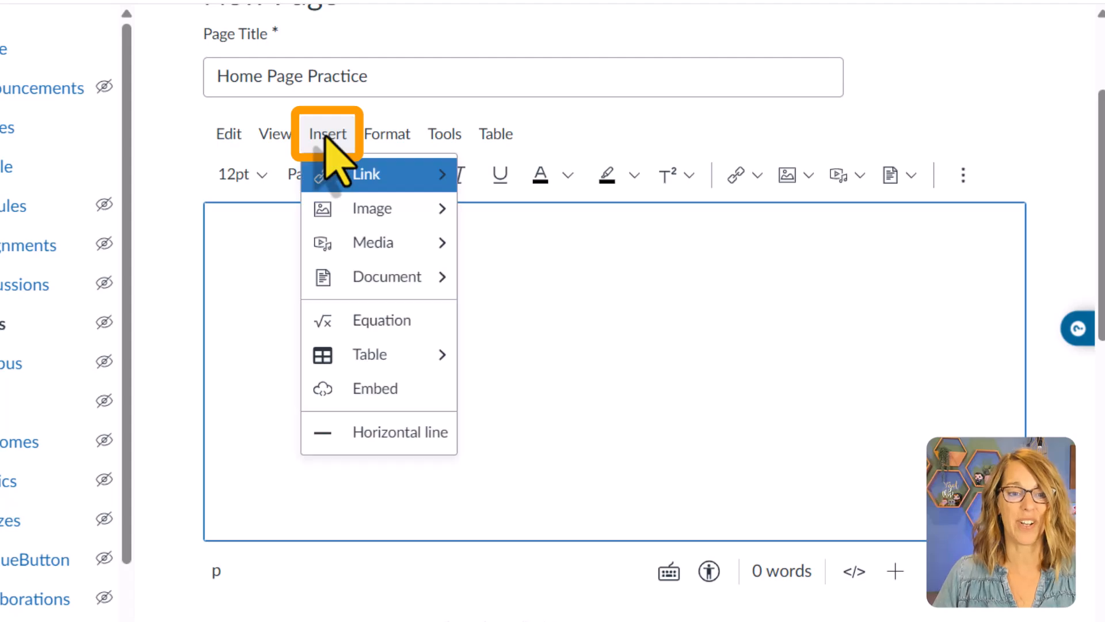
{"action": "mouse_move", "coordinate": [385, 214]}
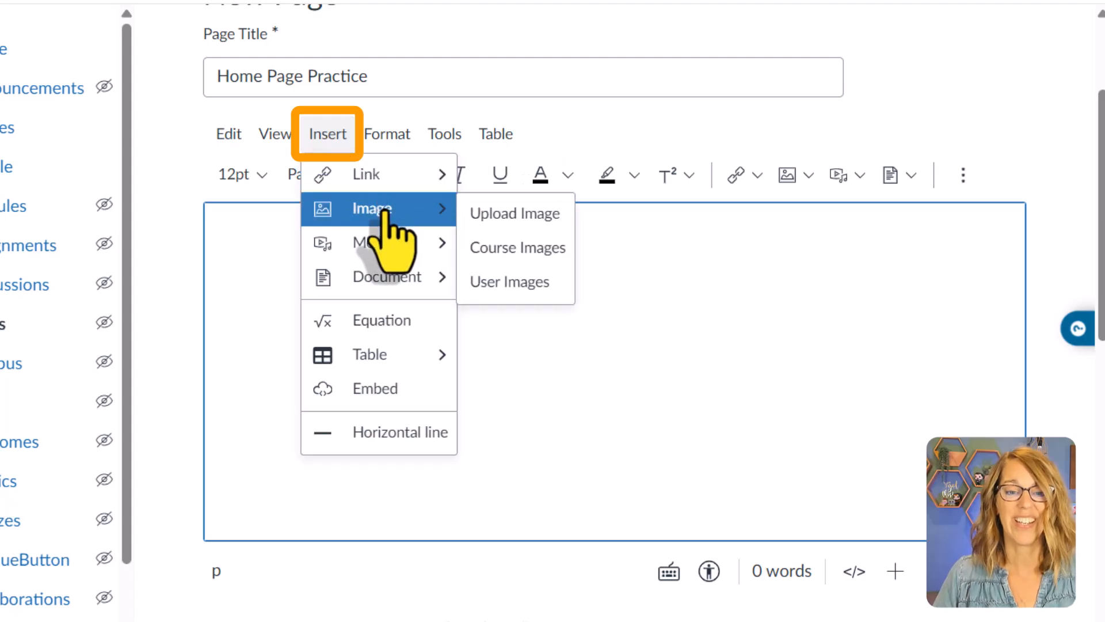
{"action": "left_click", "coordinate": [509, 216]}
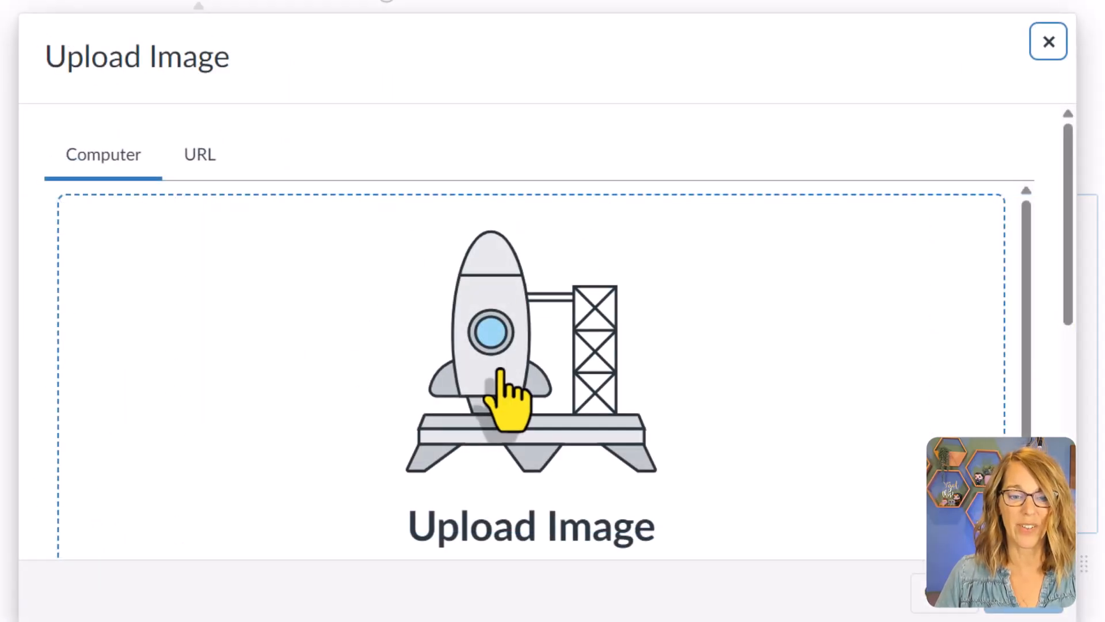
{"action": "left_click", "coordinate": [499, 373]}
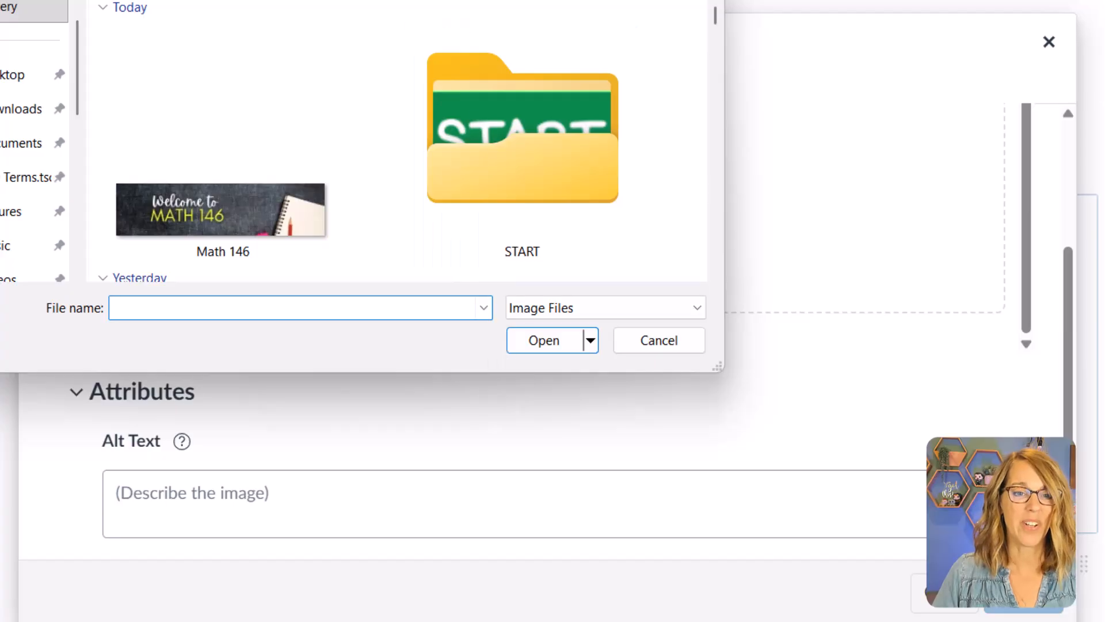
{"action": "left_click_drag", "start_coordinate": [453, 0], "coordinate": [582, 0]}
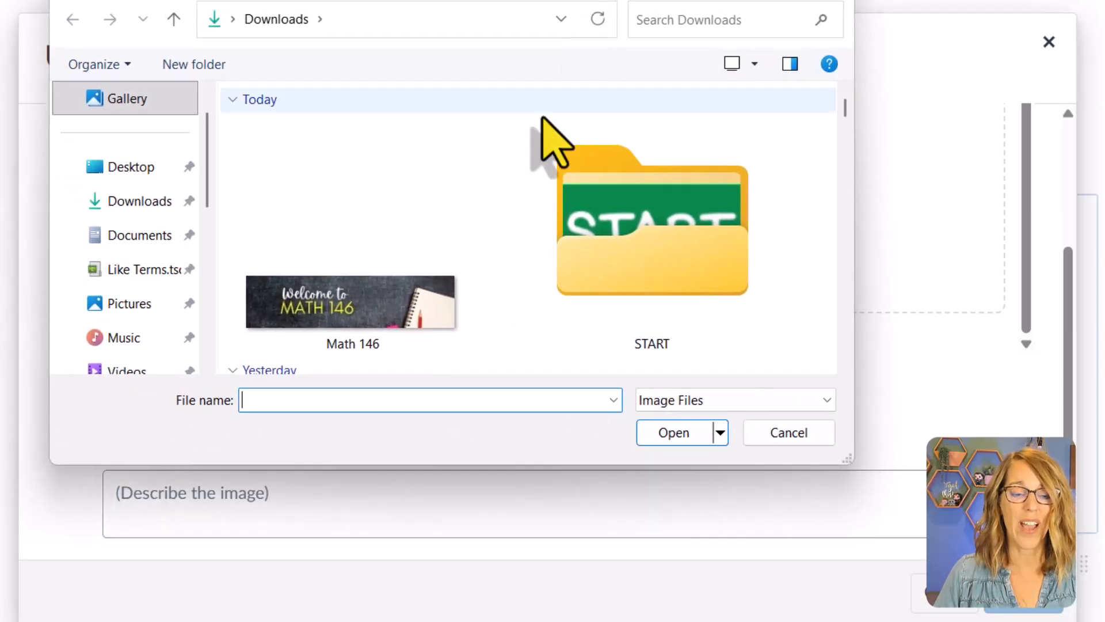
{"action": "left_click", "coordinate": [394, 300]}
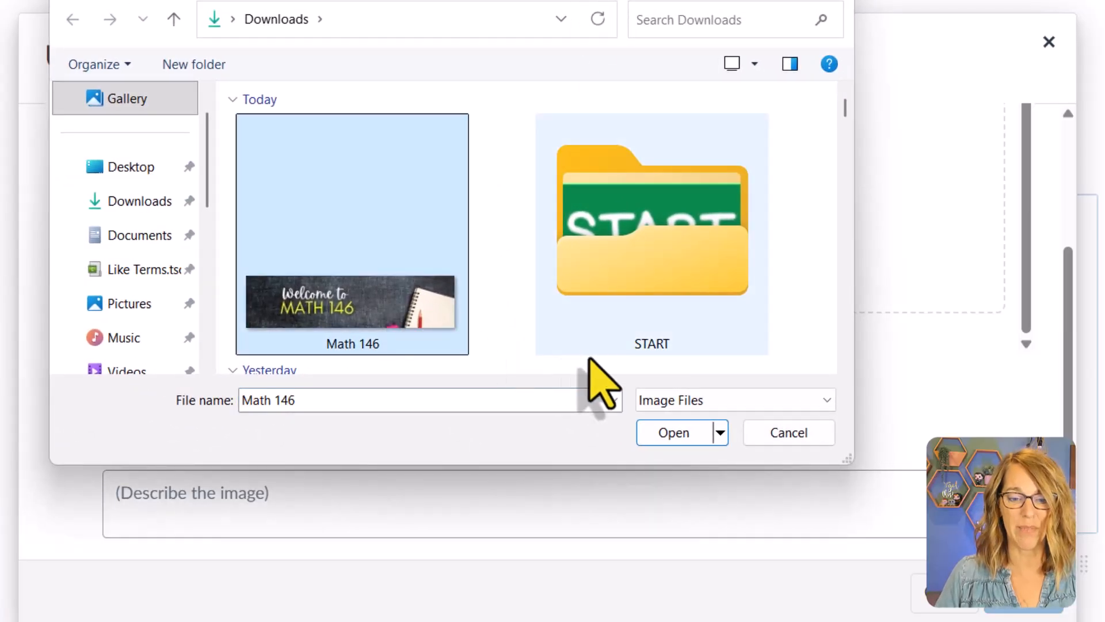
{"action": "left_click", "coordinate": [666, 441]}
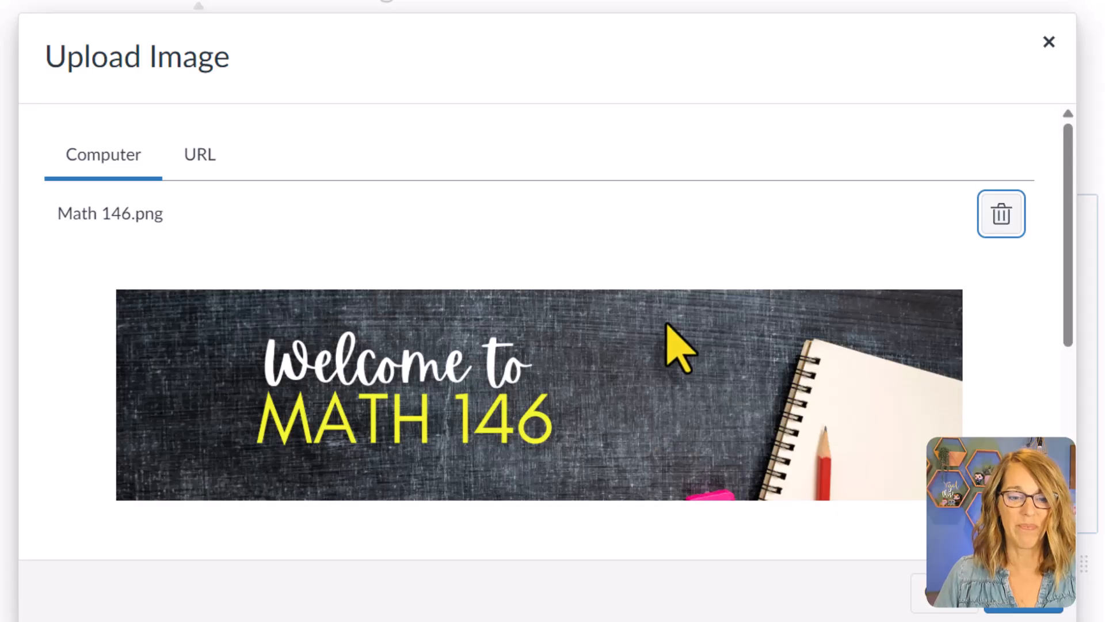
Give the image the alt text "Banner that says Welcome to Math 146" and insert it into the page
{"action": "scroll", "coordinate": [518, 365], "scroll_direction": "down", "scroll_amount": 2}
{"action": "scroll", "coordinate": [518, 365], "scroll_direction": "down", "scroll_amount": 2}
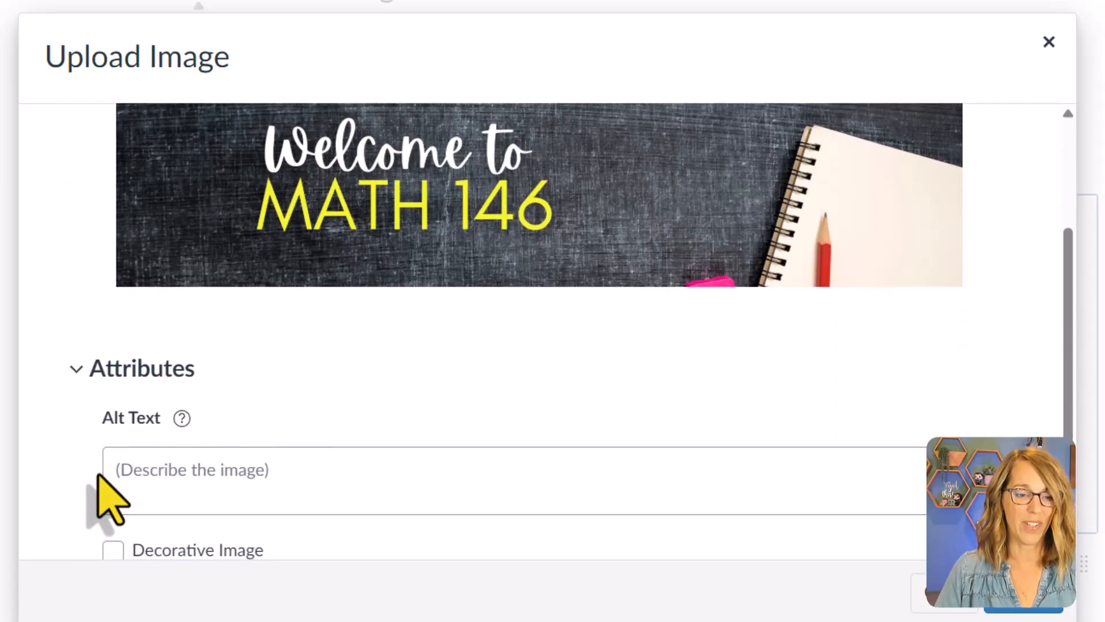
{"action": "left_click", "coordinate": [118, 467]}
{"action": "mouse_move", "coordinate": [182, 419]}
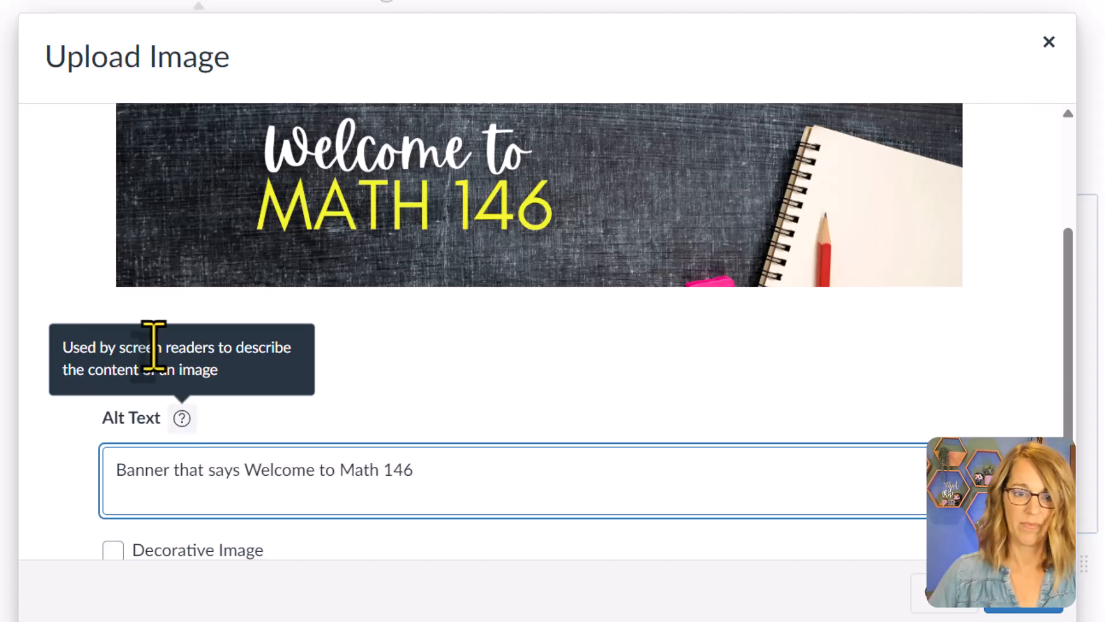
{"action": "left_click", "coordinate": [1021, 615]}
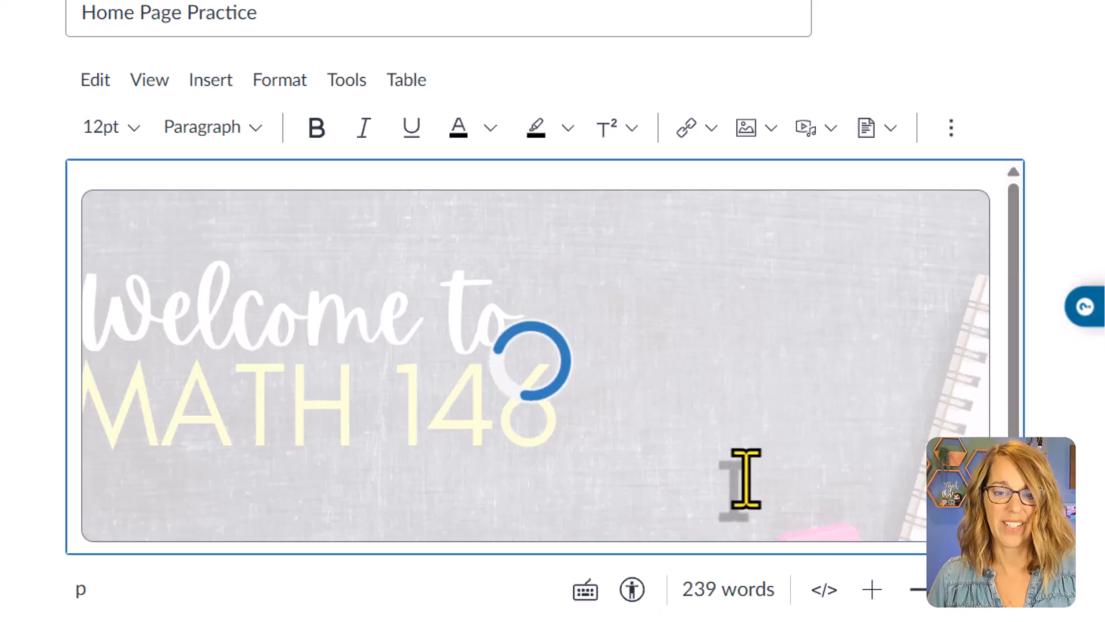
Shrink the inserted banner proportionally to about three quarters of its width
{"action": "scroll", "coordinate": [753, 469], "scroll_direction": "down", "scroll_amount": 4}
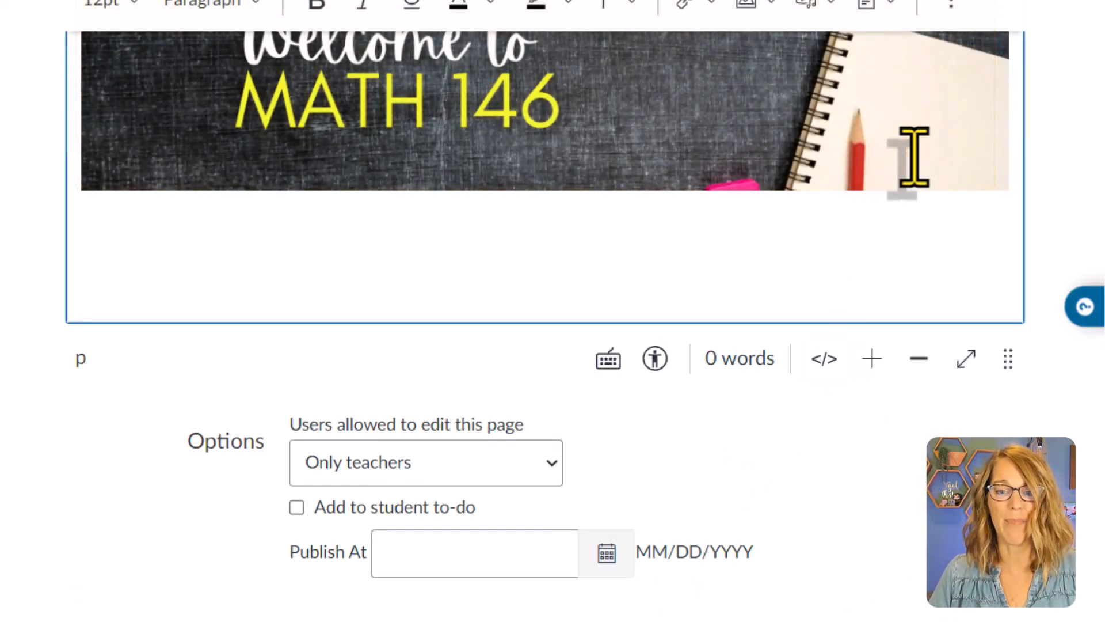
{"action": "left_click", "coordinate": [764, 150]}
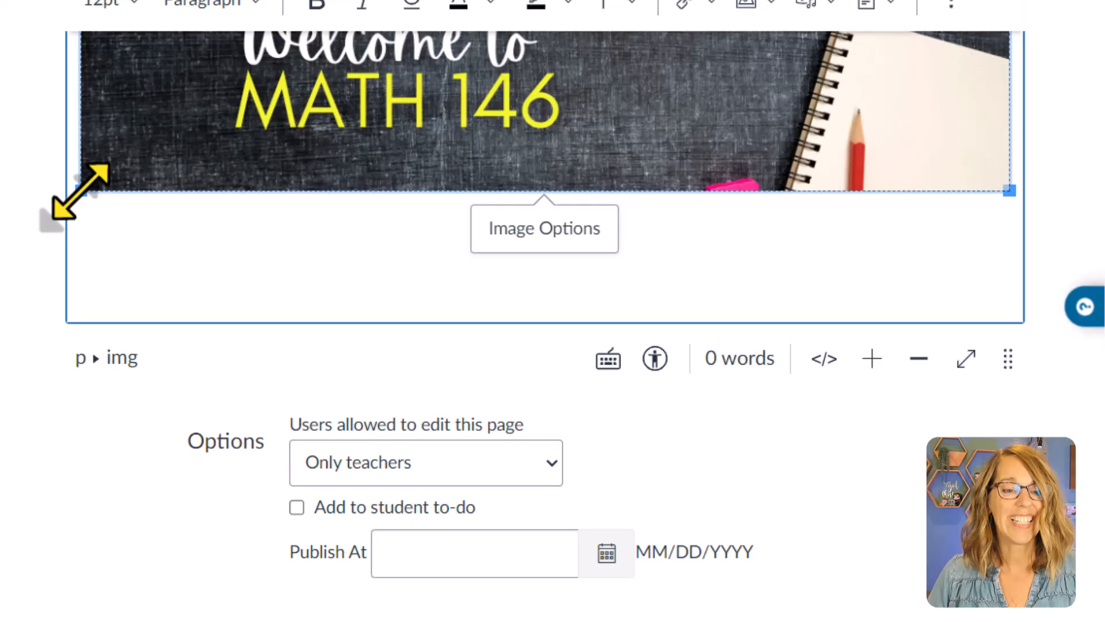
{"action": "left_click_drag", "start_coordinate": [81, 191], "coordinate": [345, 74]}
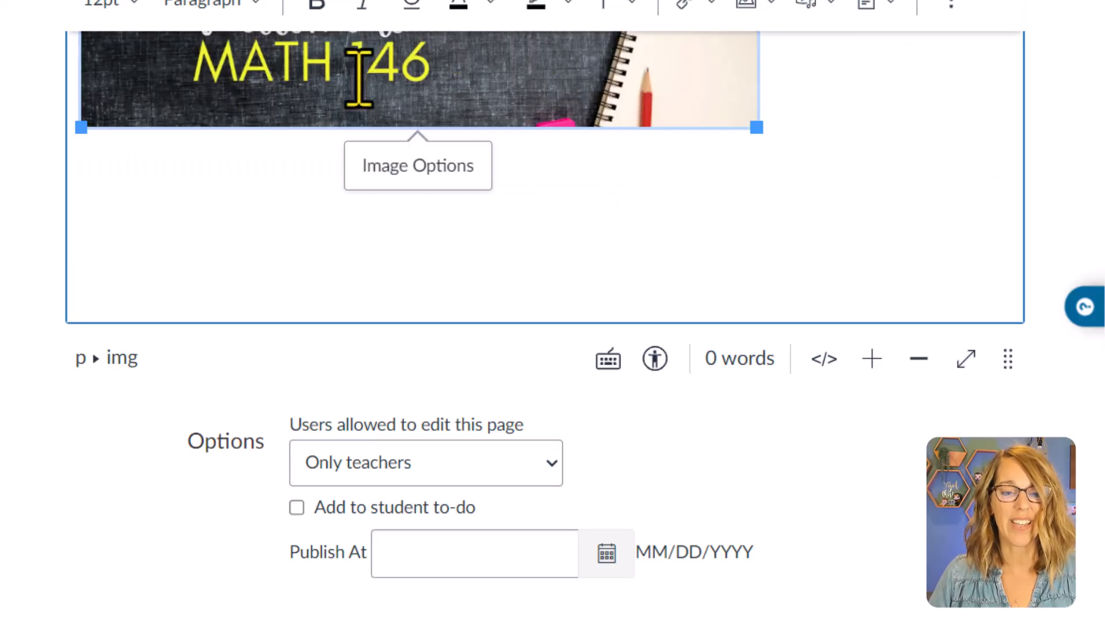
Show the additional formatting options and center the banner on the page
{"action": "scroll", "coordinate": [940, 303], "scroll_direction": "up", "scroll_amount": 4}
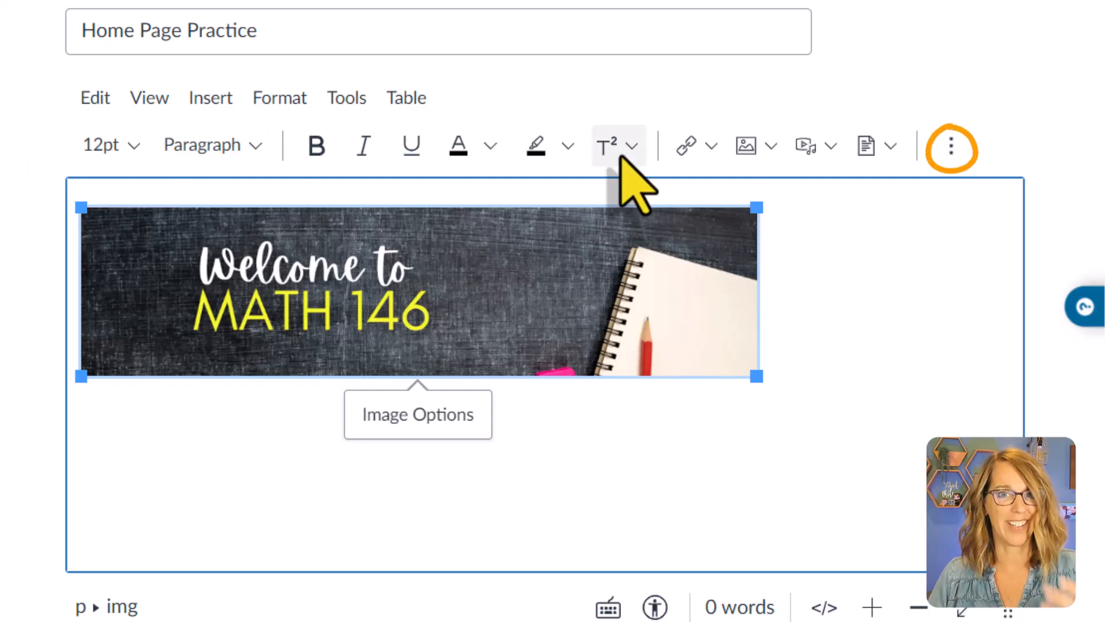
{"action": "left_click", "coordinate": [952, 154]}
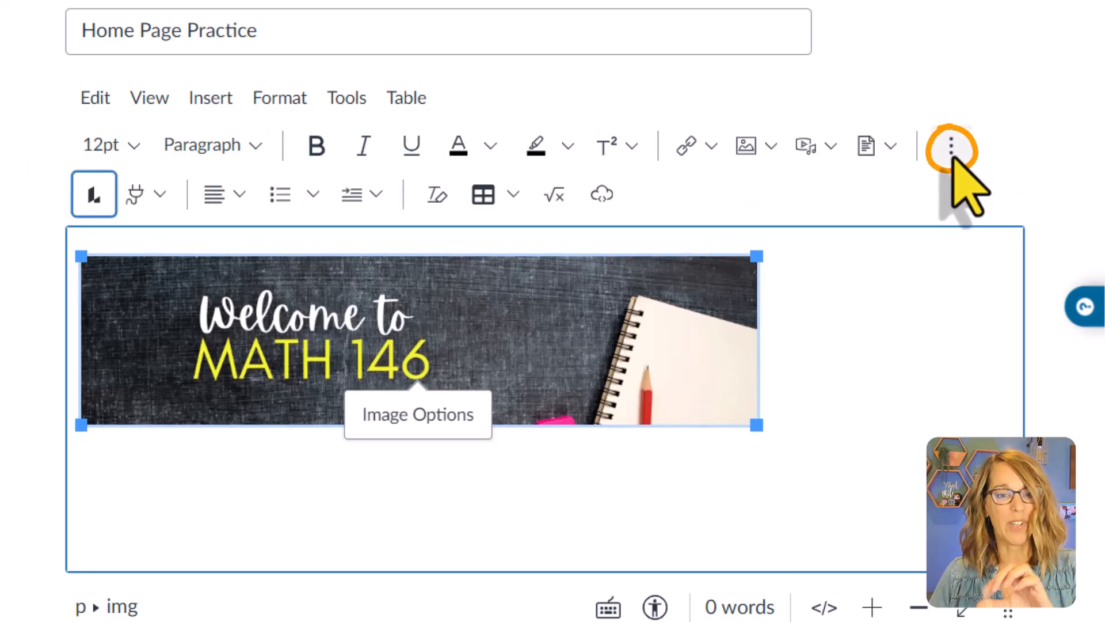
{"action": "left_click", "coordinate": [241, 197]}
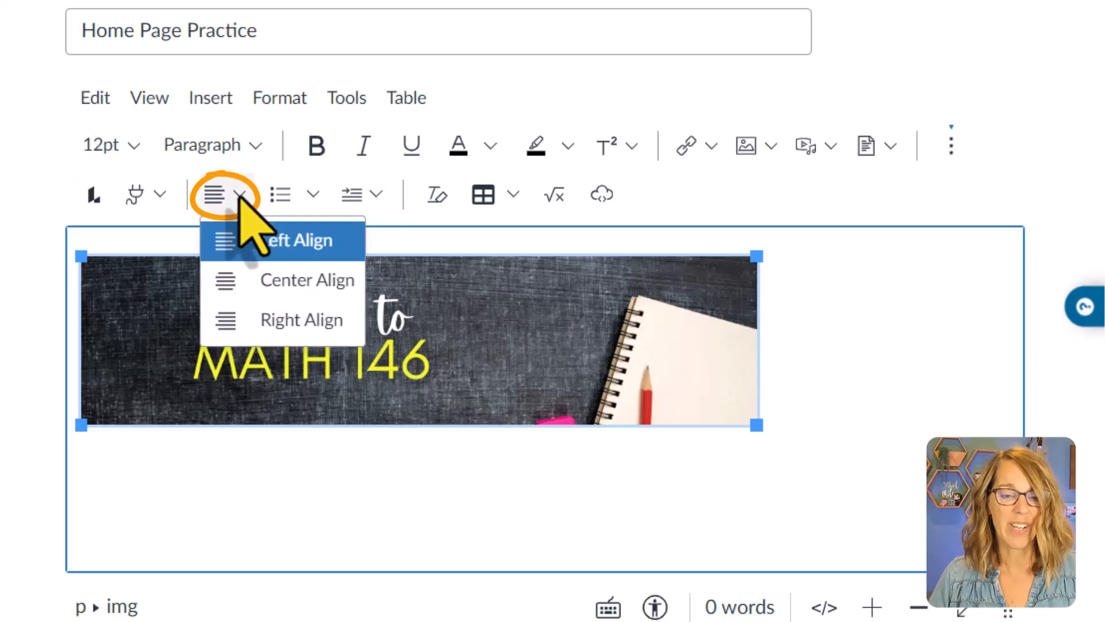
{"action": "left_click", "coordinate": [295, 281]}
Add a centered Heading 3 line below the banner reading "Our Class Meets Every Wednesday 8 - 10 am" and start a new line
{"action": "left_click", "coordinate": [950, 362]}
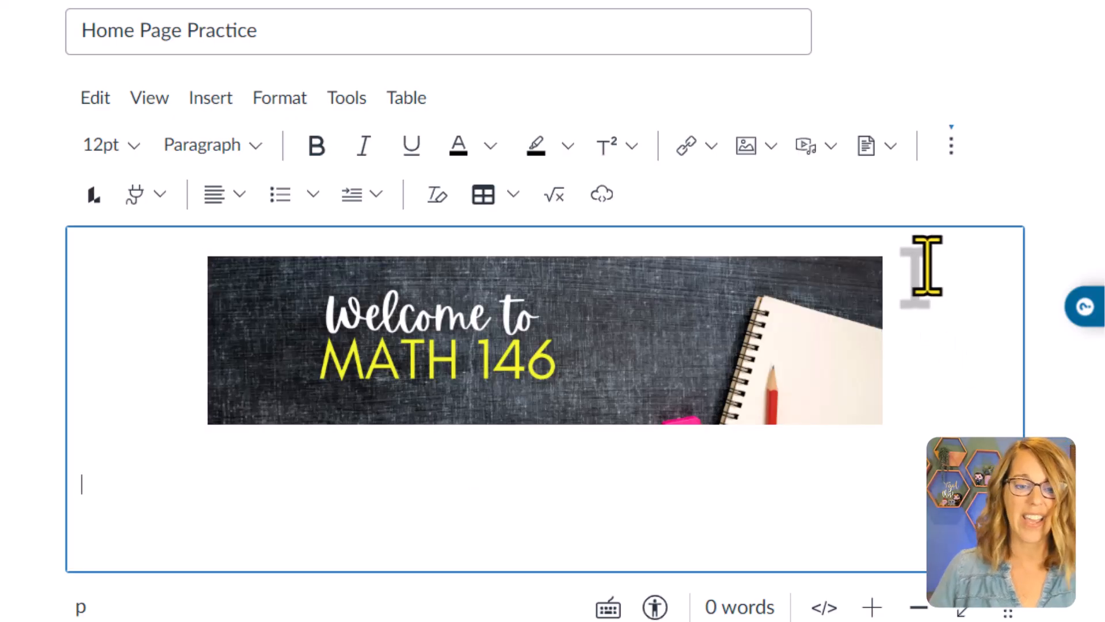
{"action": "left_click", "coordinate": [241, 195]}
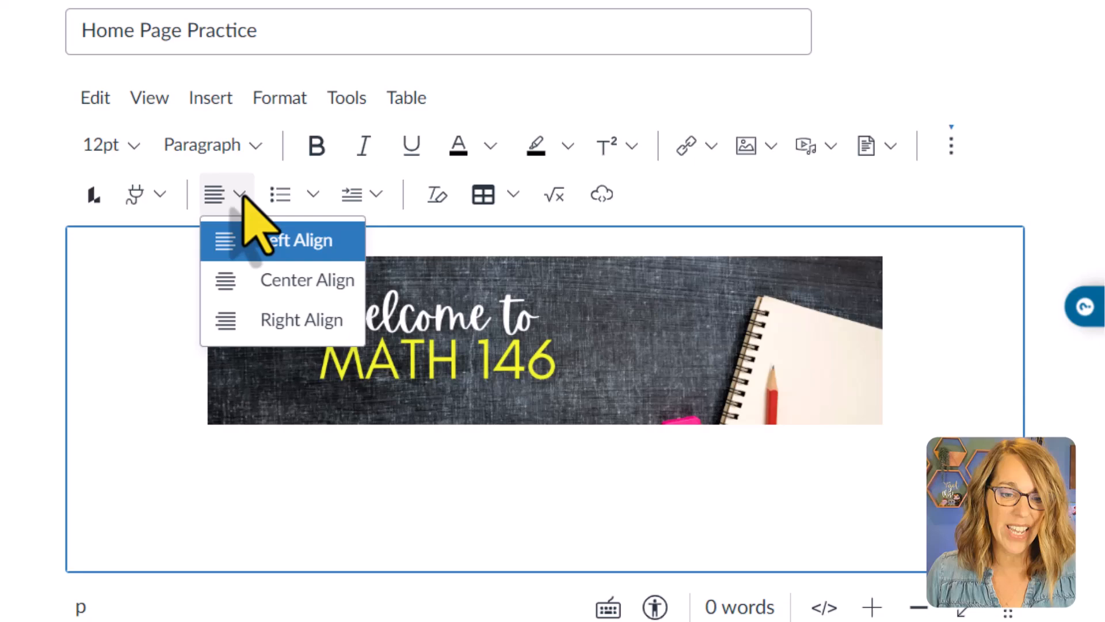
{"action": "left_click", "coordinate": [277, 297]}
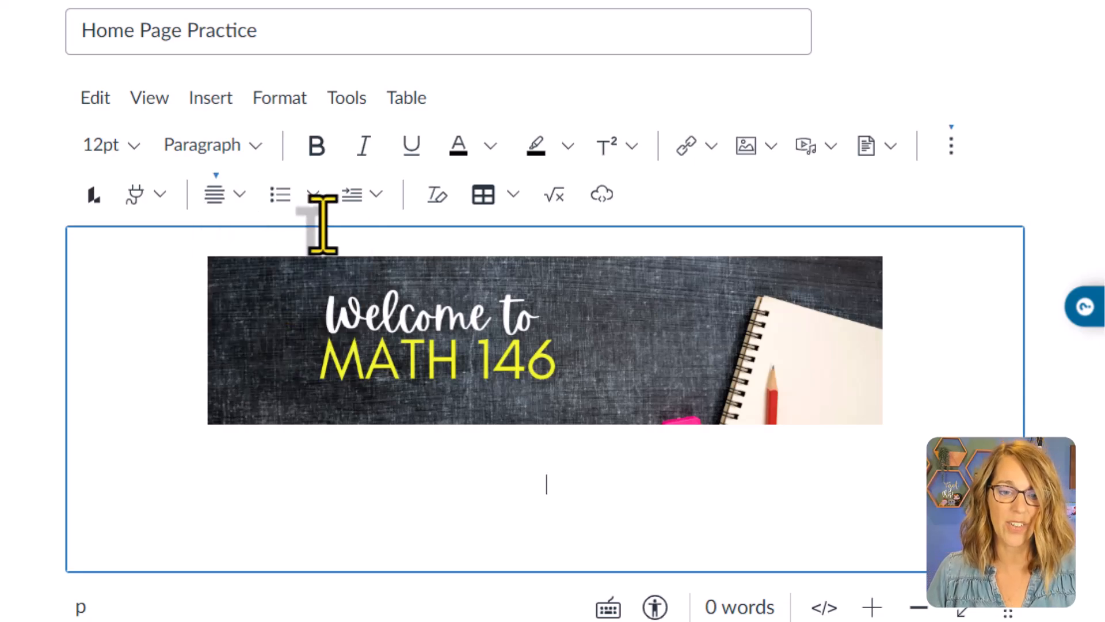
{"action": "left_click", "coordinate": [258, 145]}
{"action": "left_click", "coordinate": [259, 232]}
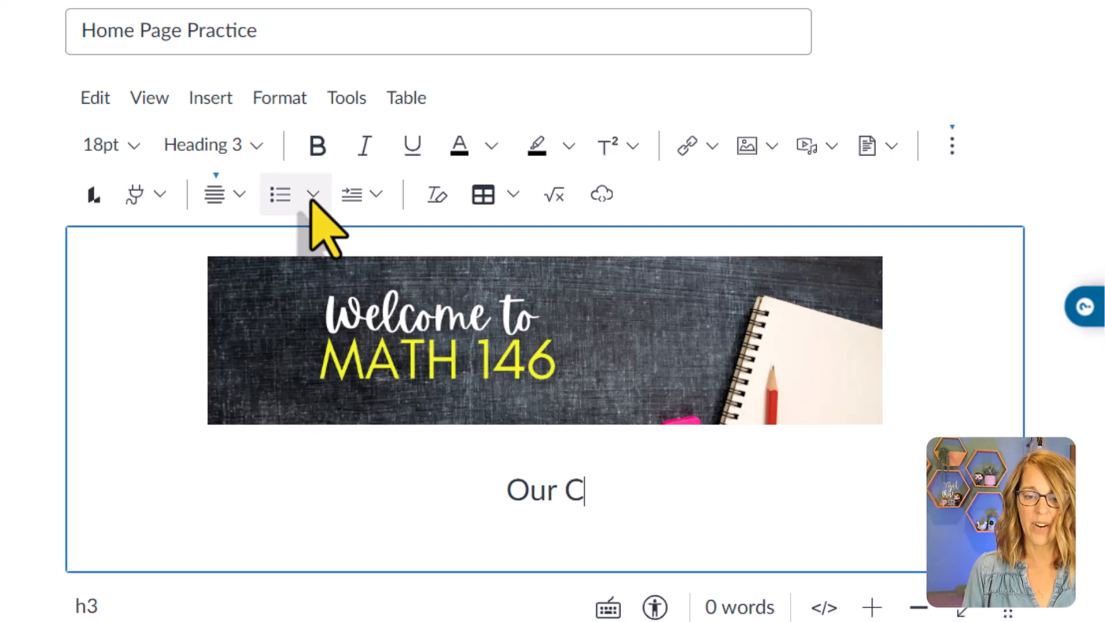
{"action": "type", "text": "Our Class Meet"}
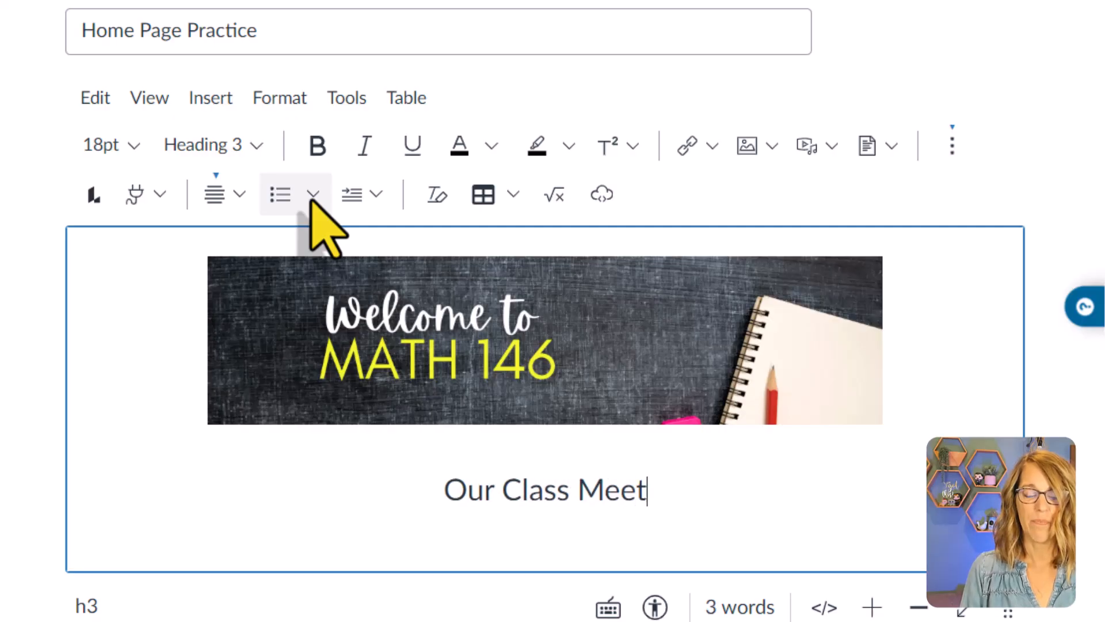
{"action": "type", "text": "s Every Wedn"}
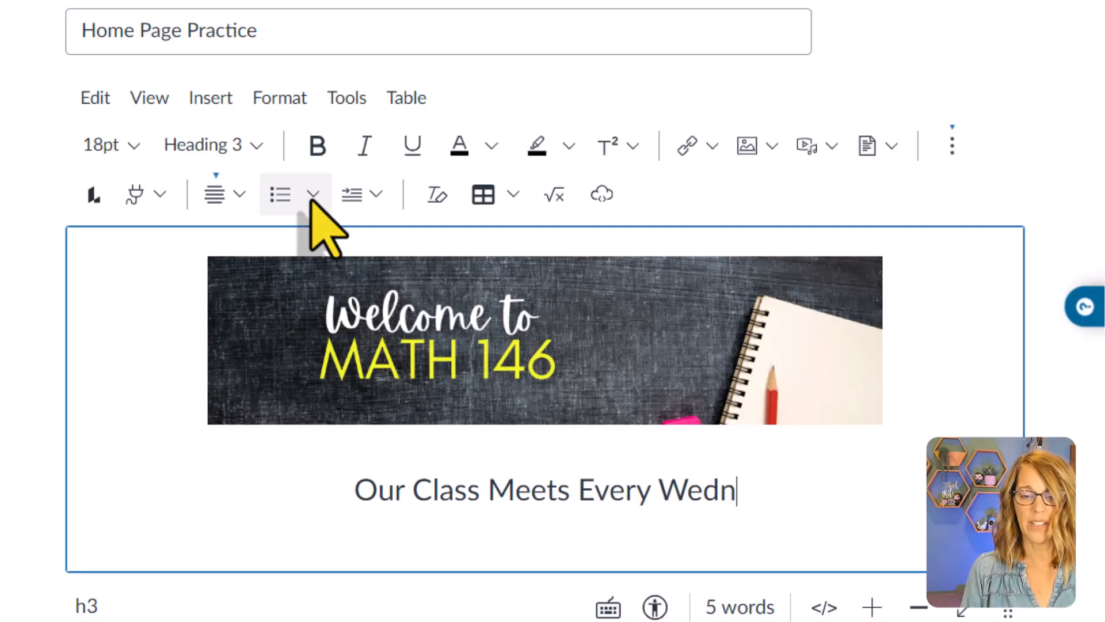
{"action": "type", "text": "esday 8 - "}
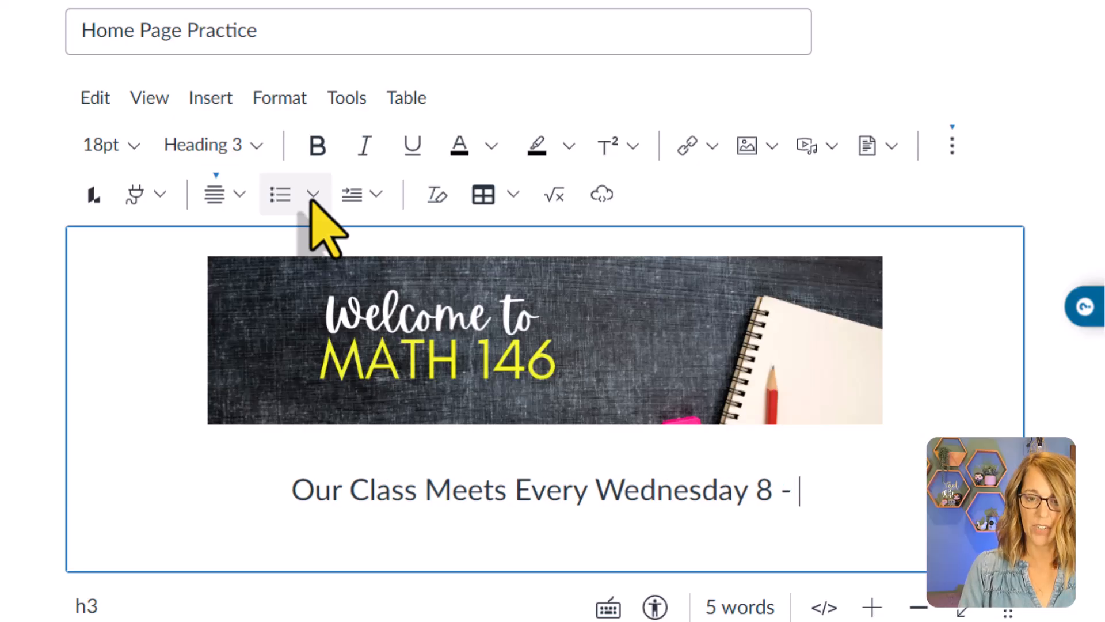
{"action": "type", "text": "10 am"}
{"action": "key", "text": "Return"}
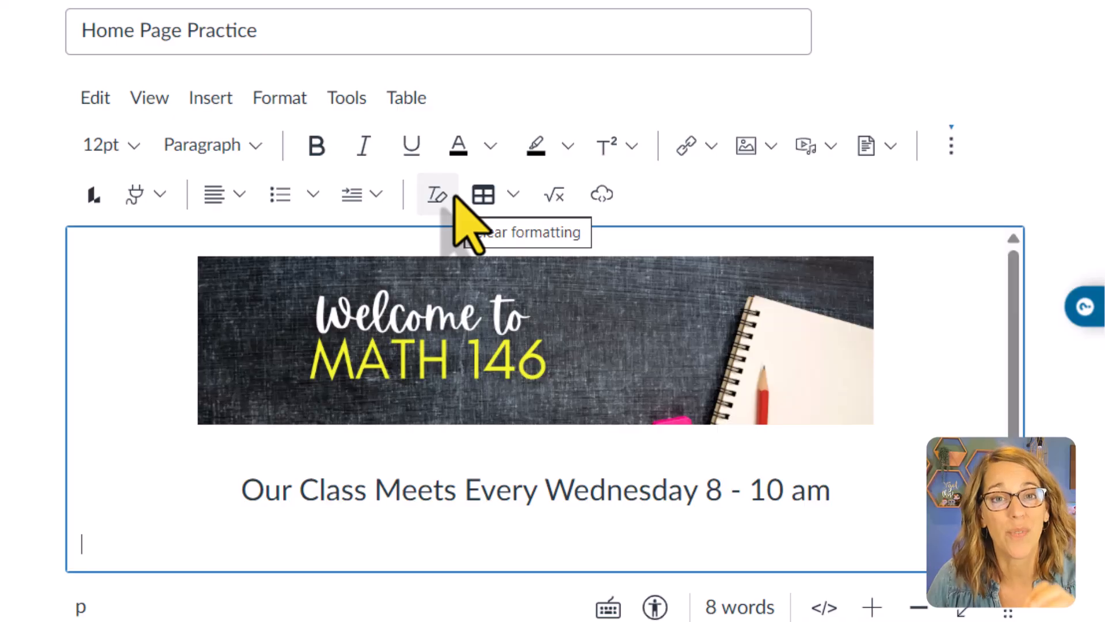
Center the new line below the heading, open the media recorder for it, and check the webcam choices
{"action": "left_click", "coordinate": [240, 196]}
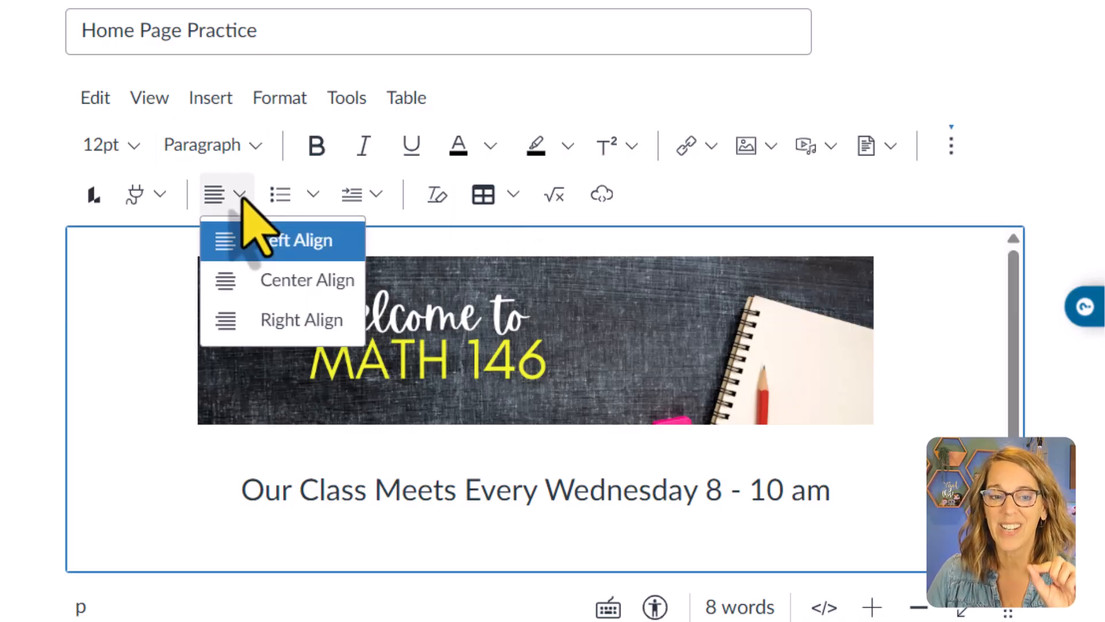
{"action": "left_click", "coordinate": [286, 281]}
{"action": "left_click", "coordinate": [217, 98]}
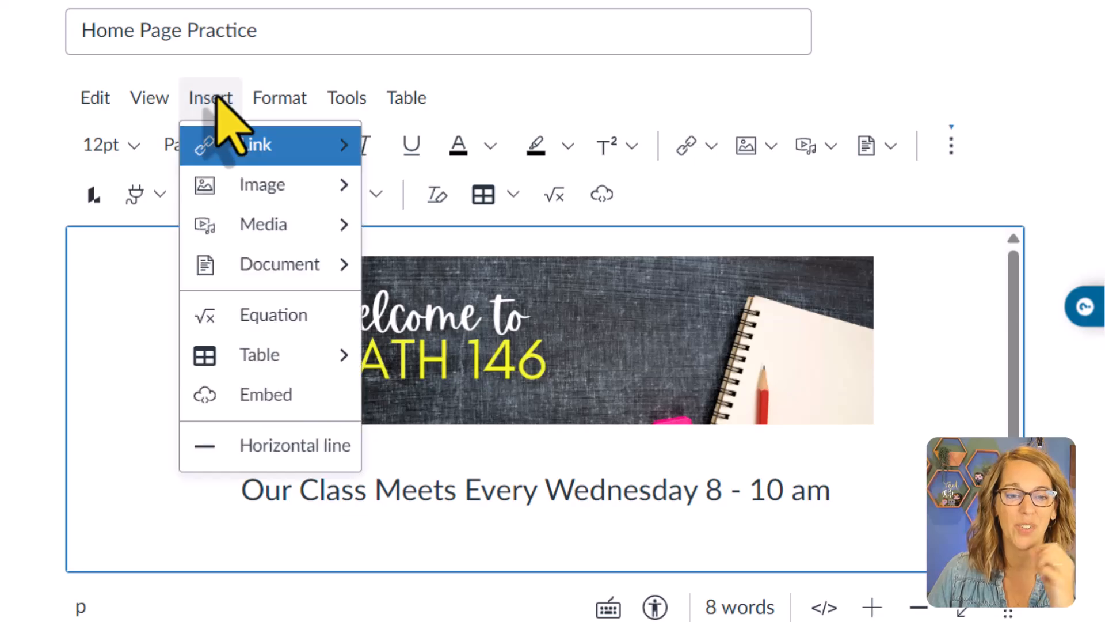
{"action": "mouse_move", "coordinate": [283, 227]}
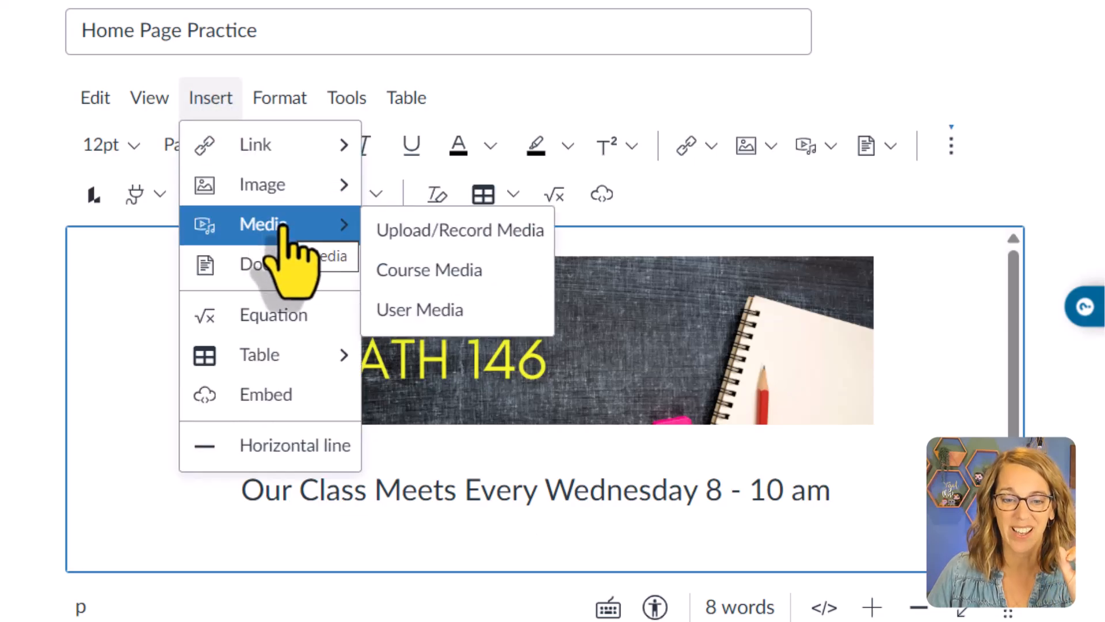
{"action": "left_click", "coordinate": [429, 236]}
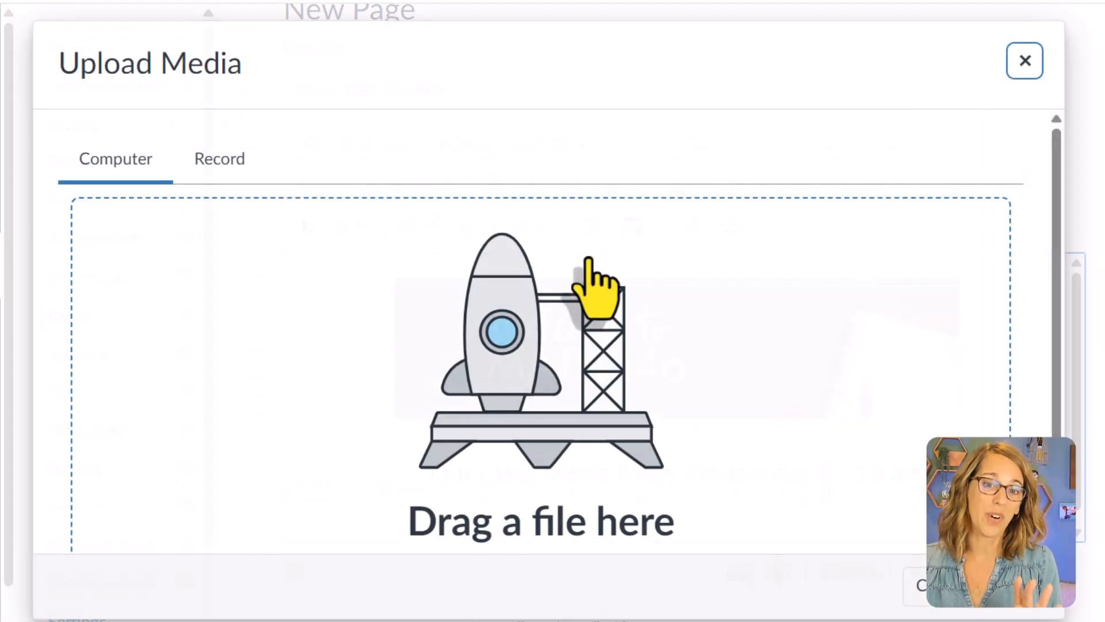
{"action": "left_click", "coordinate": [207, 168]}
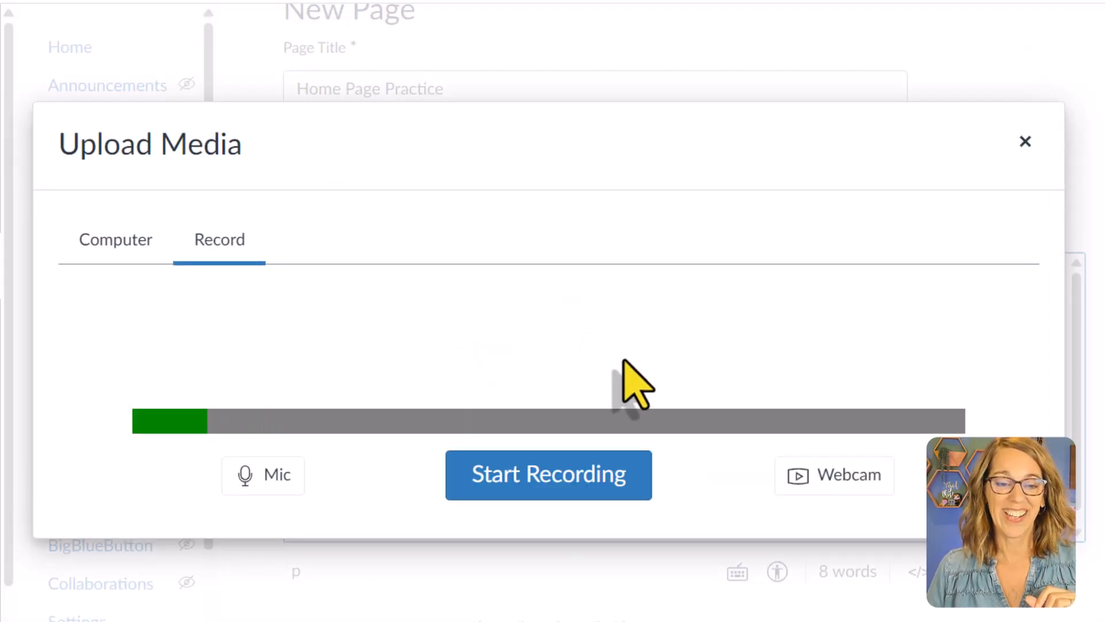
{"action": "left_click", "coordinate": [846, 485]}
{"action": "left_click", "coordinate": [866, 567]}
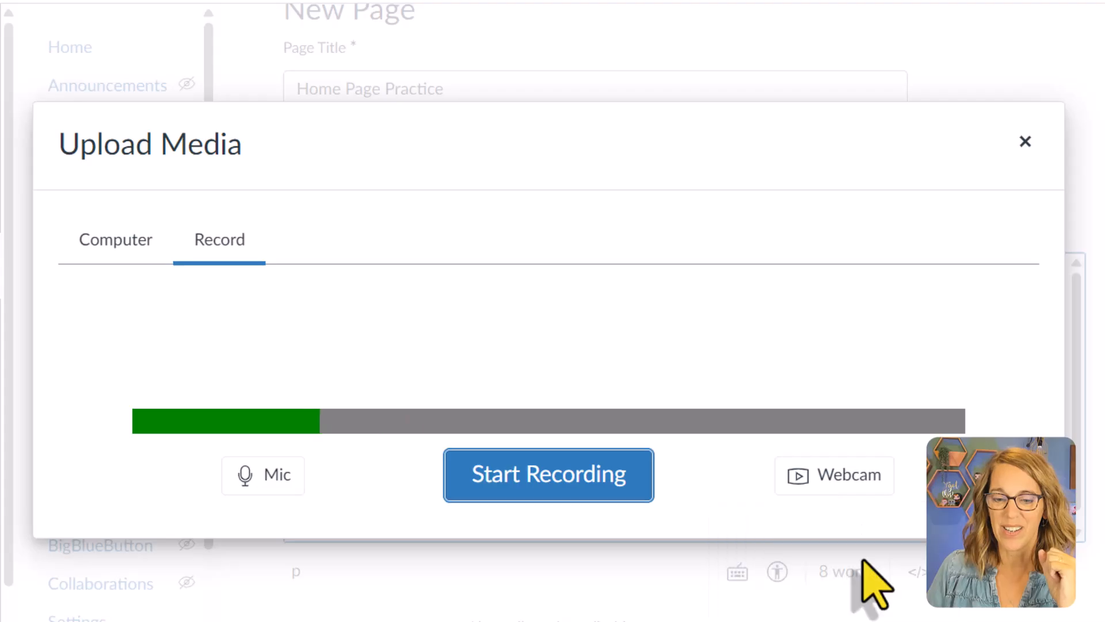
Record a media clip of about five seconds and save it into the page below the heading
{"action": "left_click", "coordinate": [599, 494]}
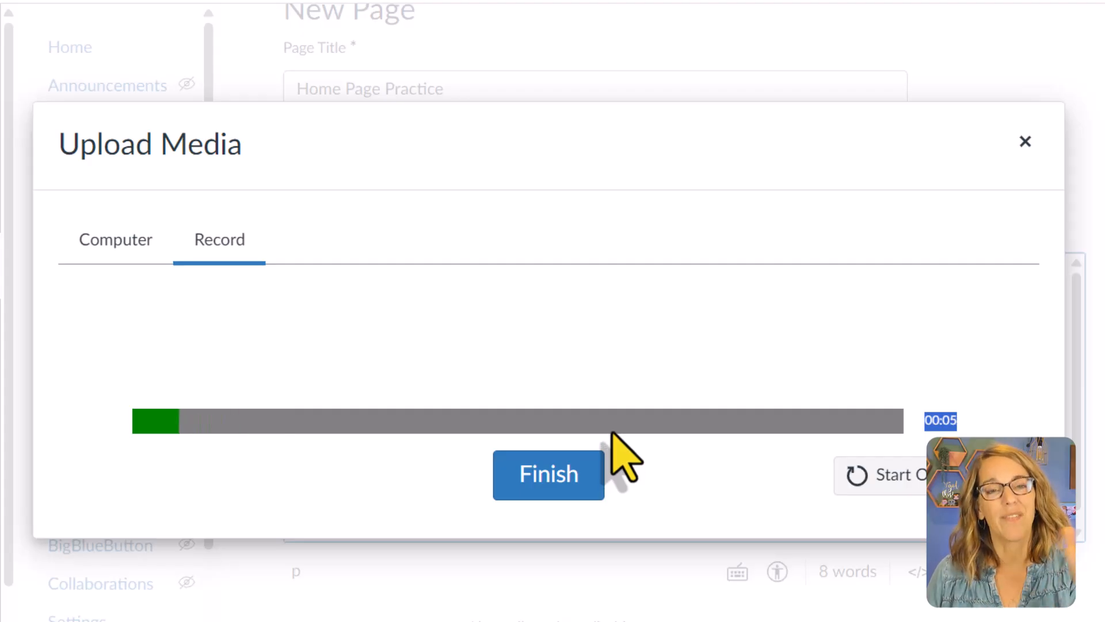
{"action": "left_click", "coordinate": [561, 487]}
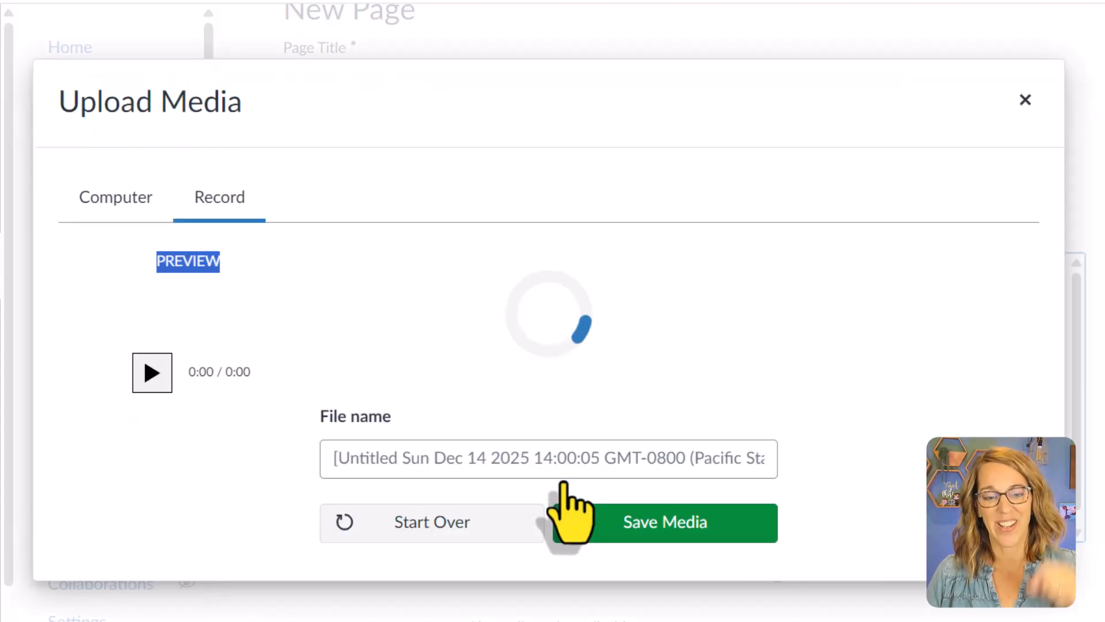
{"action": "left_click", "coordinate": [705, 532]}
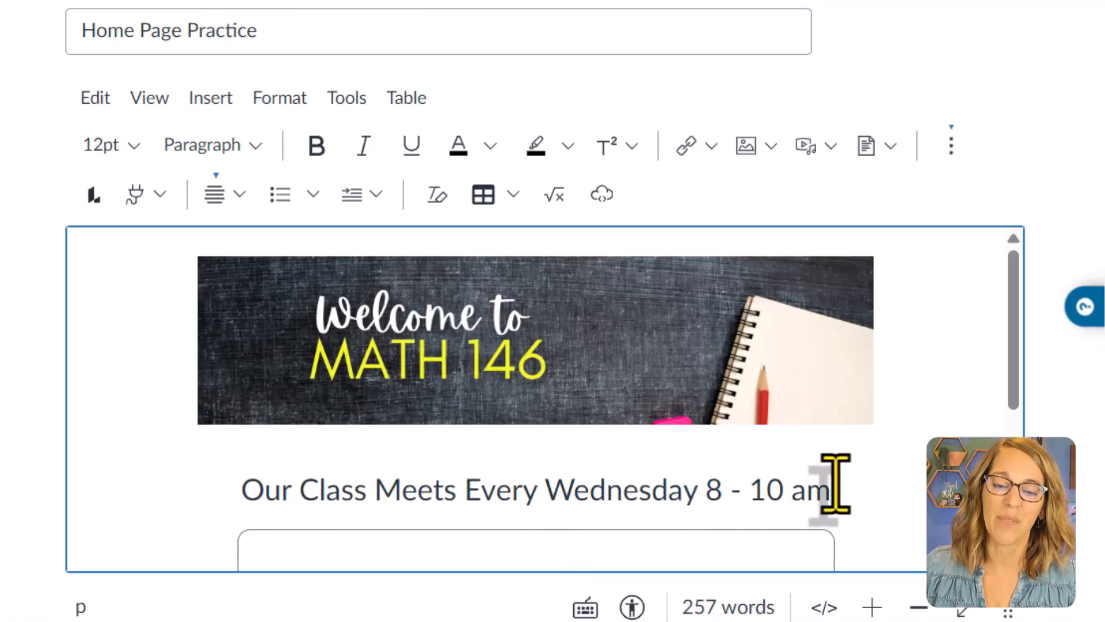
{"action": "scroll", "coordinate": [900, 491], "scroll_direction": "down", "scroll_amount": 10}
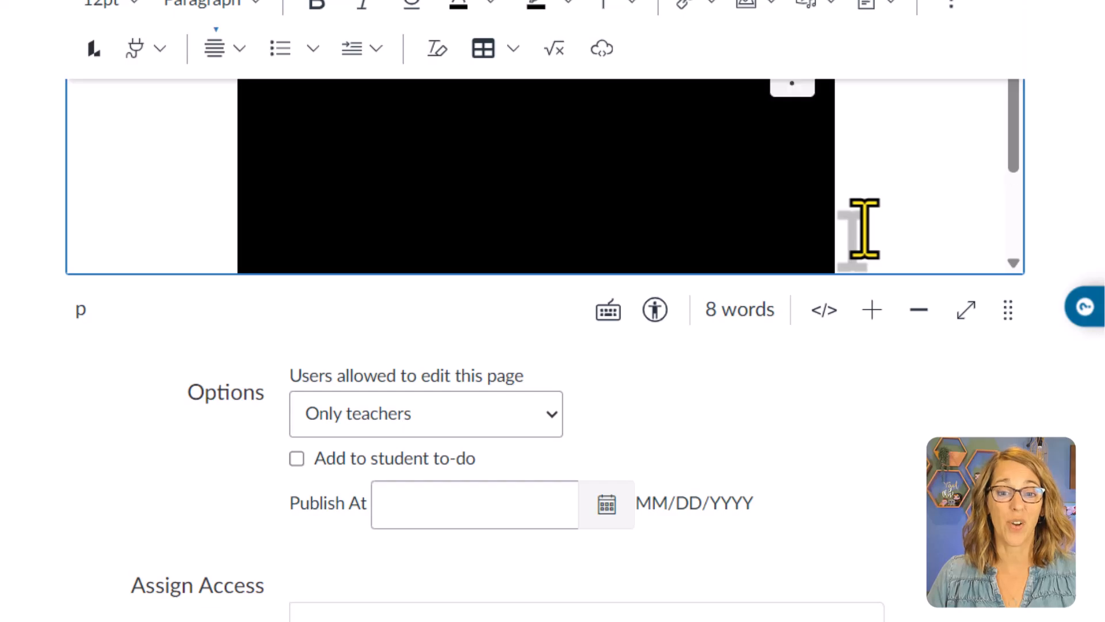
Enlarge the page's editing area downward to make more room below the media clip
{"action": "scroll", "coordinate": [863, 228], "scroll_direction": "down", "scroll_amount": 1}
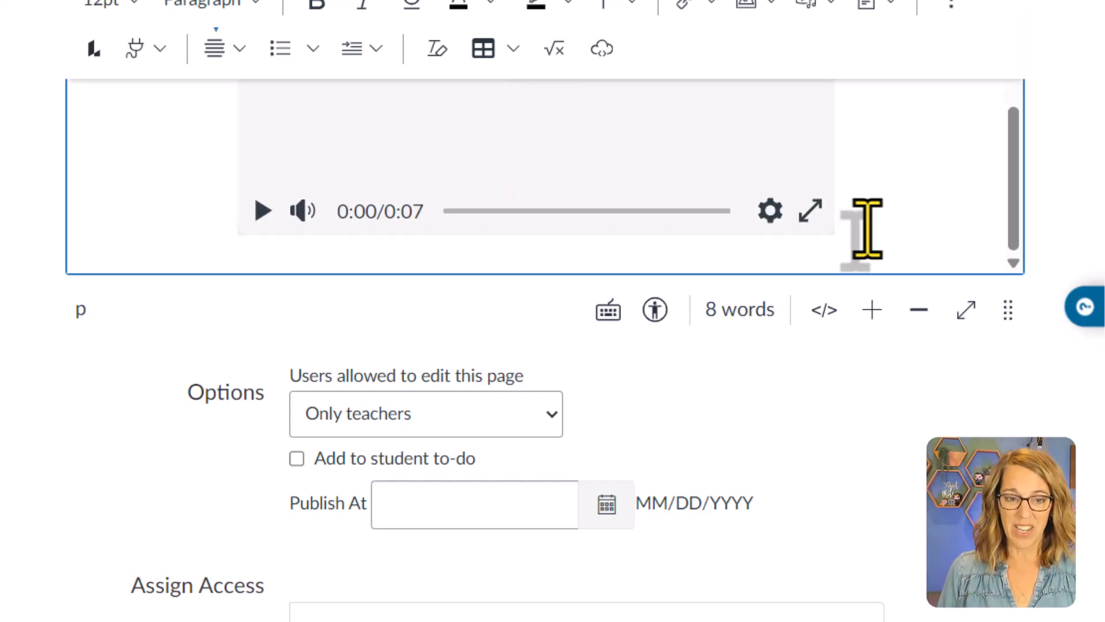
{"action": "scroll", "coordinate": [868, 229], "scroll_direction": "down", "scroll_amount": 1}
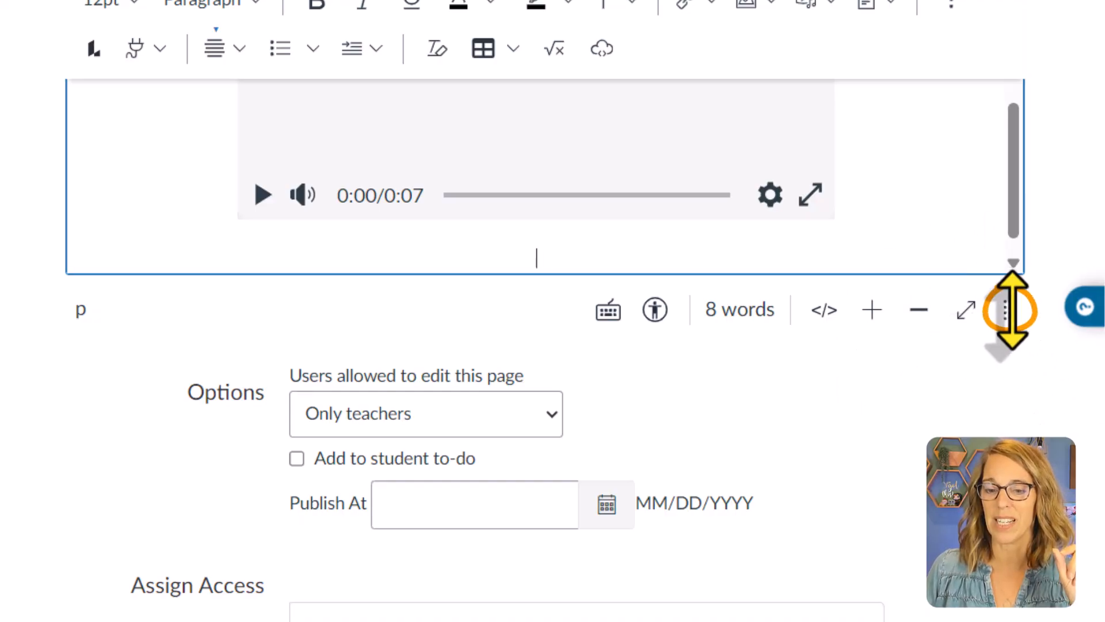
{"action": "left_click_drag", "start_coordinate": [1011, 309], "coordinate": [1011, 610]}
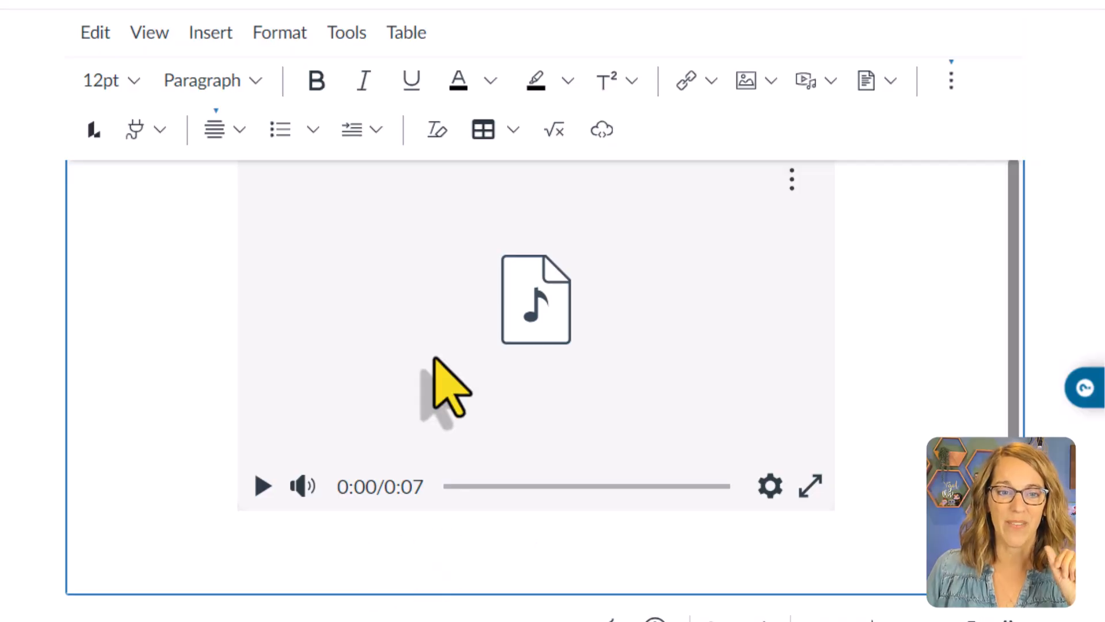
Start an image upload below the media clip and choose file 1 from the START folder in Downloads
{"action": "left_click", "coordinate": [225, 40]}
{"action": "mouse_move", "coordinate": [301, 131]}
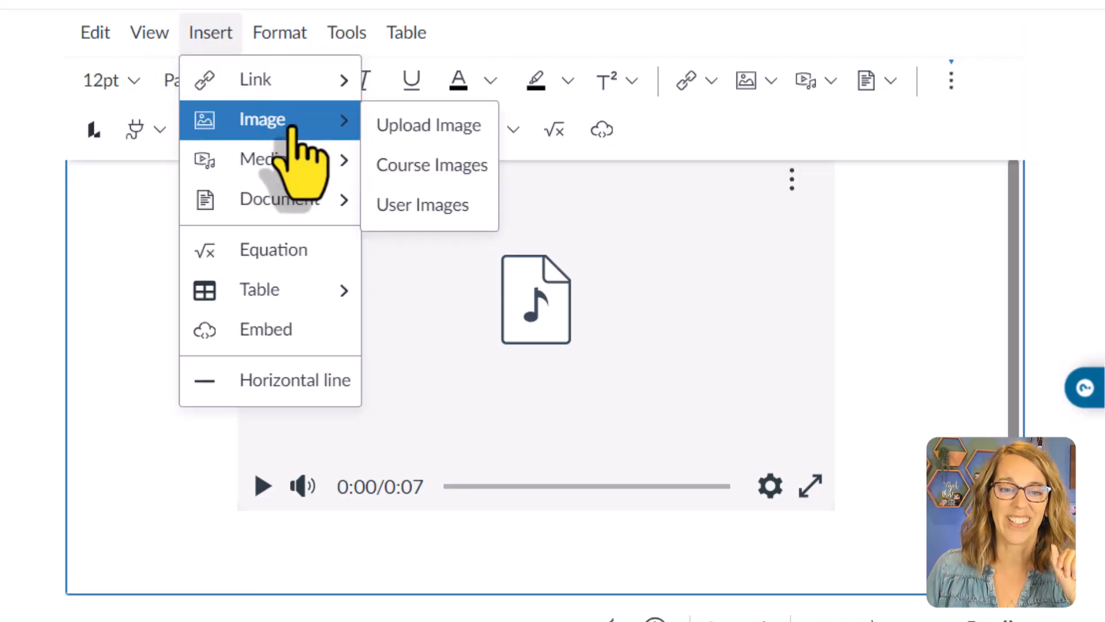
{"action": "left_click", "coordinate": [458, 136]}
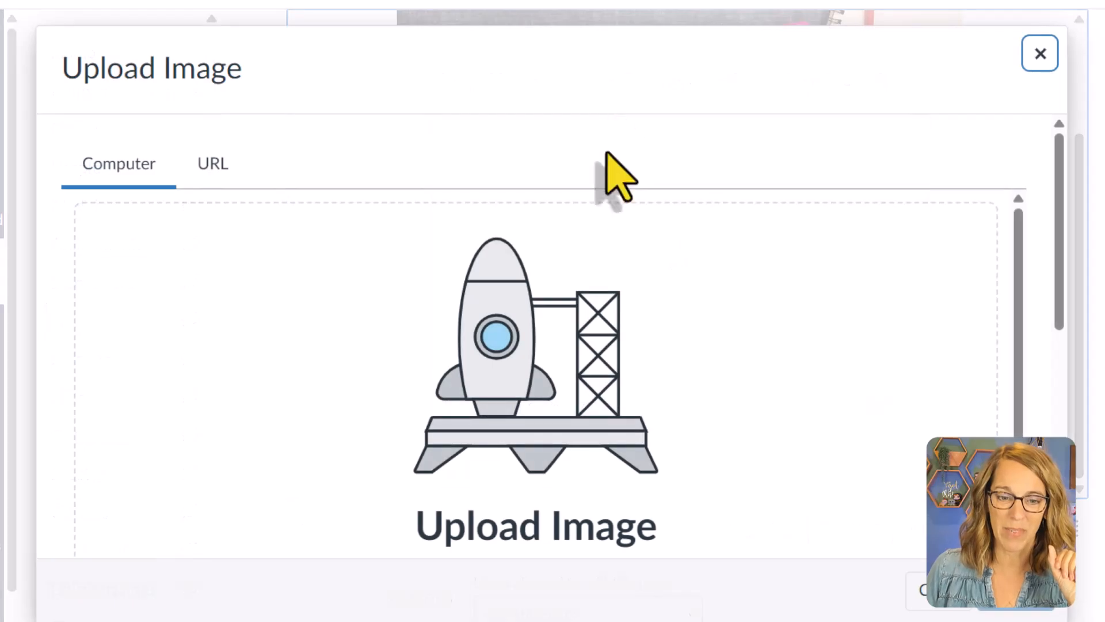
{"action": "left_click", "coordinate": [521, 344]}
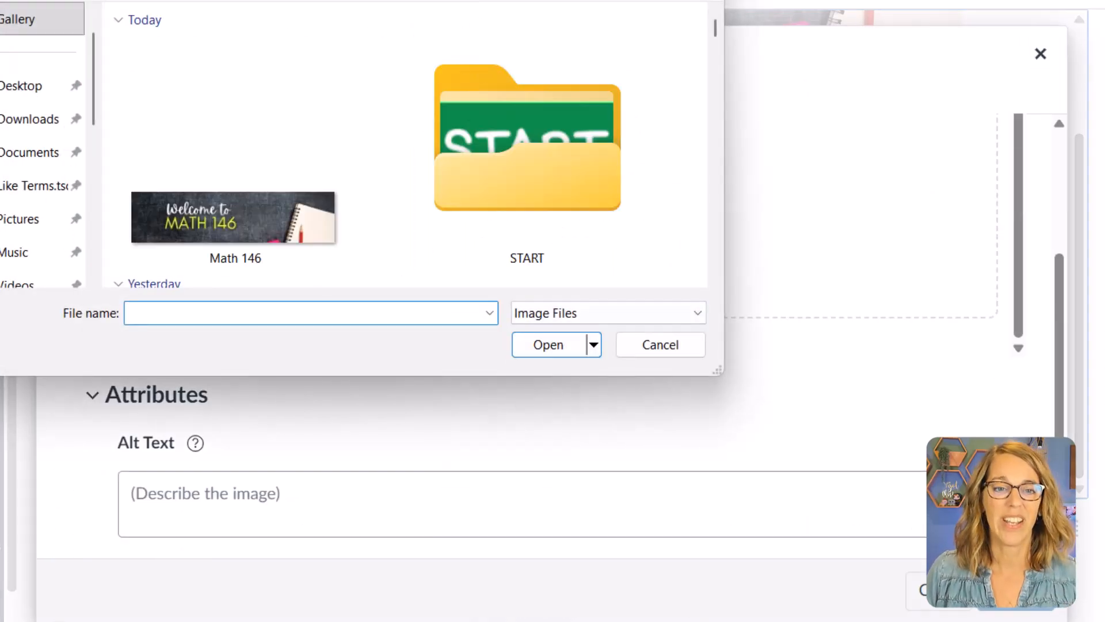
{"action": "left_click_drag", "start_coordinate": [475, 0], "coordinate": [651, 2]}
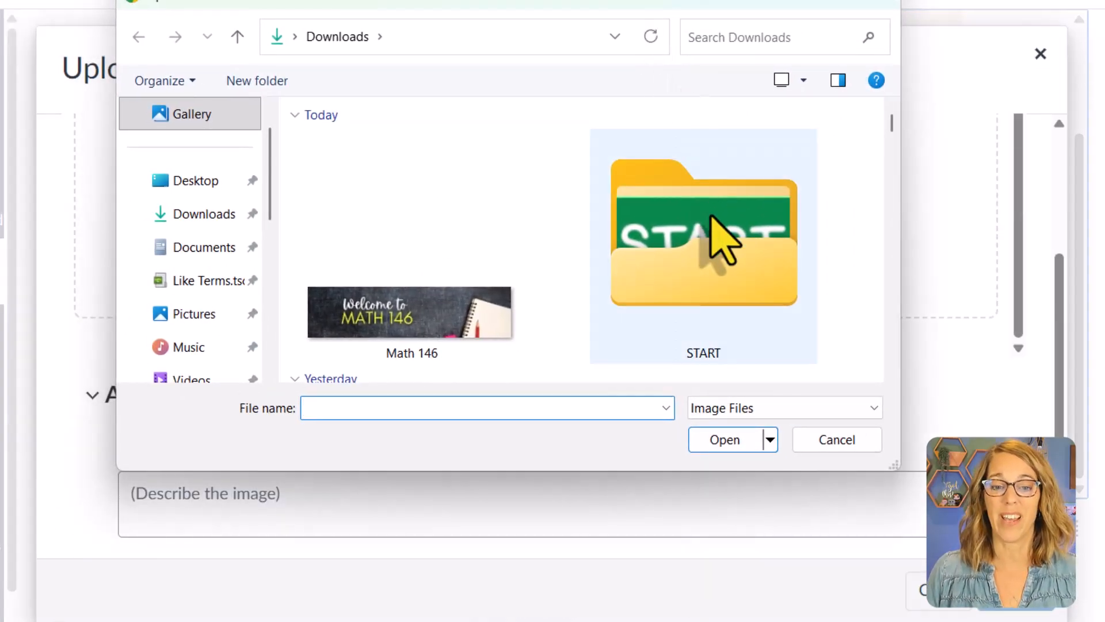
{"action": "double_click", "coordinate": [712, 252]}
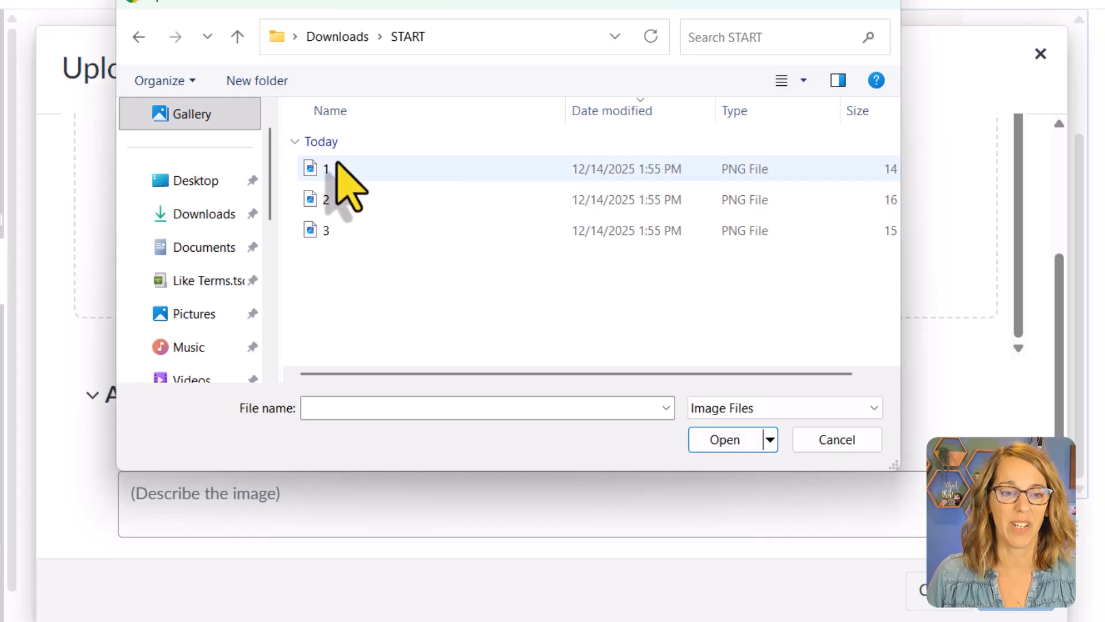
{"action": "left_click", "coordinate": [340, 168]}
{"action": "left_click", "coordinate": [725, 441]}
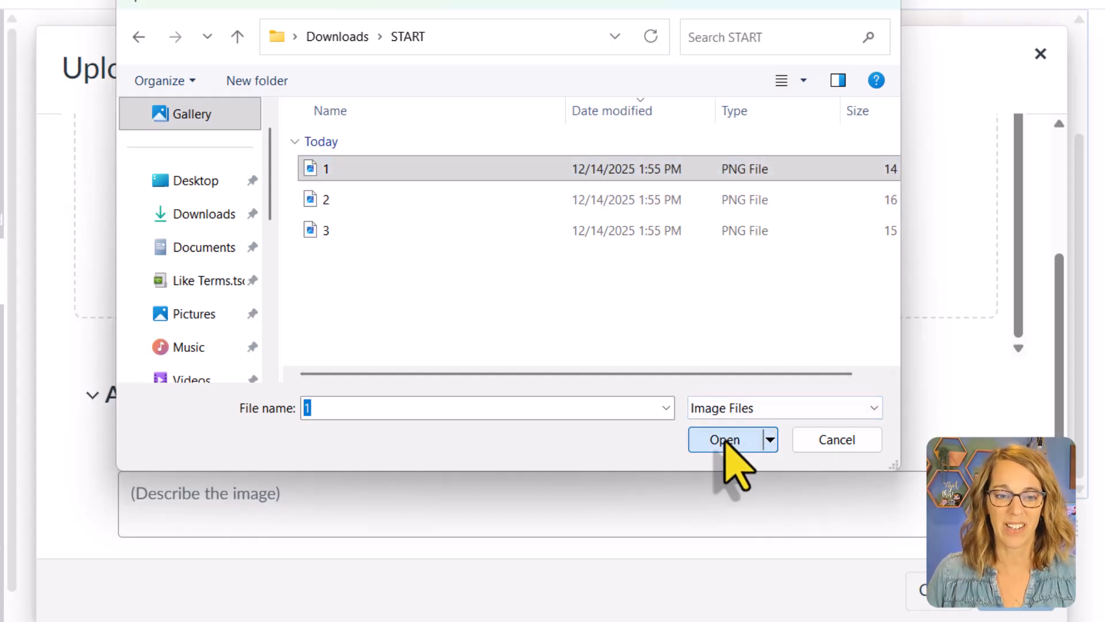
Give the START image the alt text "Start Button" and insert it into the page
{"action": "scroll", "coordinate": [668, 382], "scroll_direction": "down", "scroll_amount": 5}
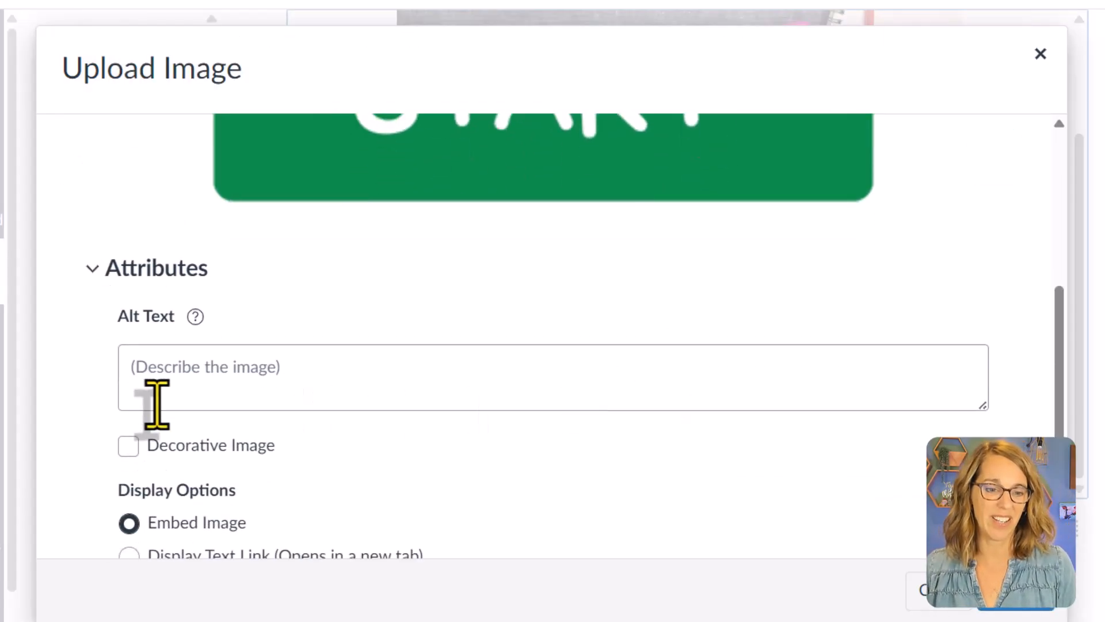
{"action": "left_click", "coordinate": [175, 381]}
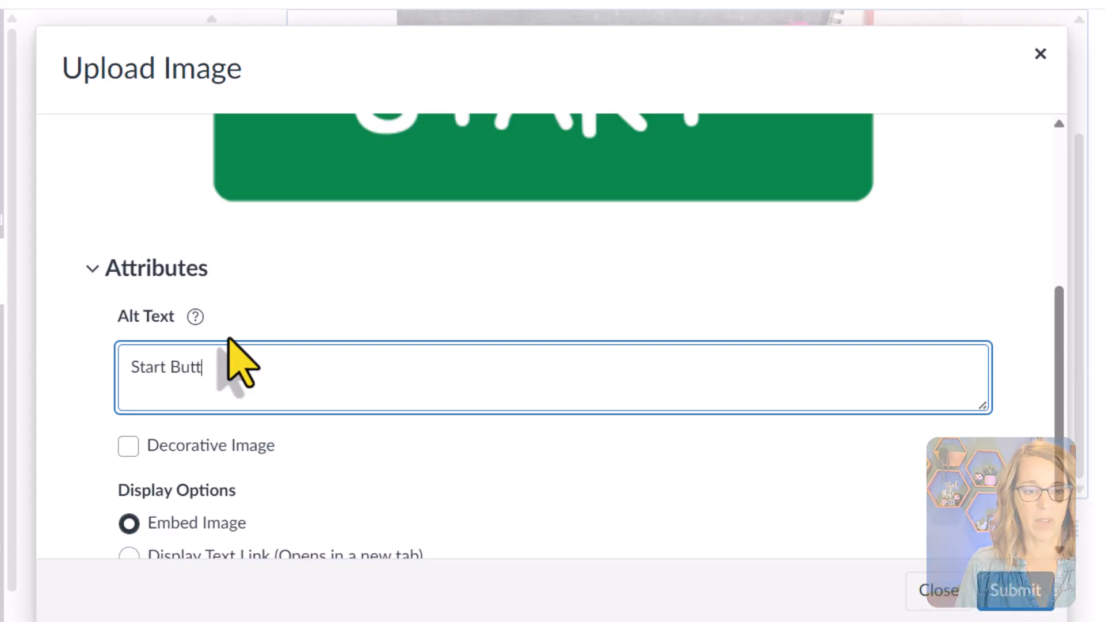
{"action": "left_click", "coordinate": [1015, 600]}
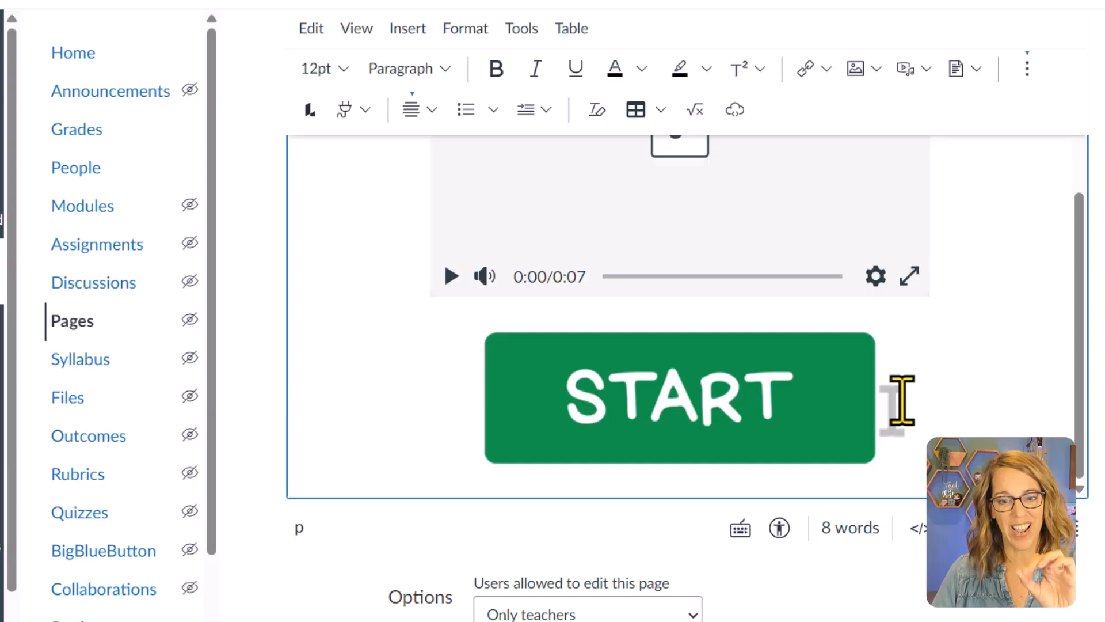
Start another image upload after the START button and choose file 2, the Syllabus button, from the START folder
{"action": "left_click", "coordinate": [407, 29]}
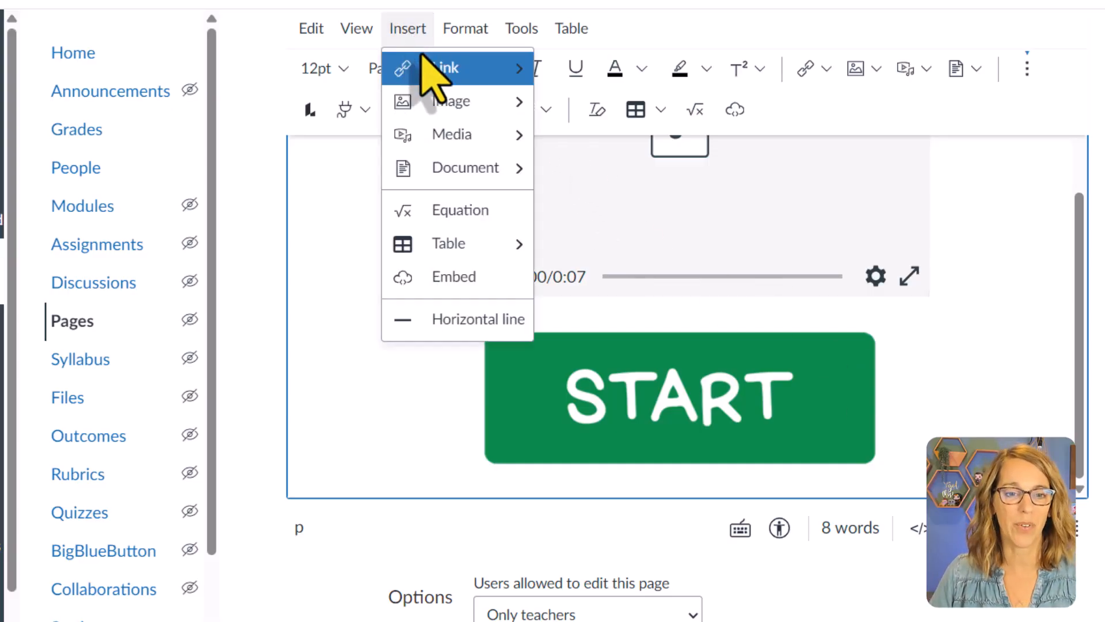
{"action": "mouse_move", "coordinate": [450, 104]}
{"action": "left_click", "coordinate": [587, 105]}
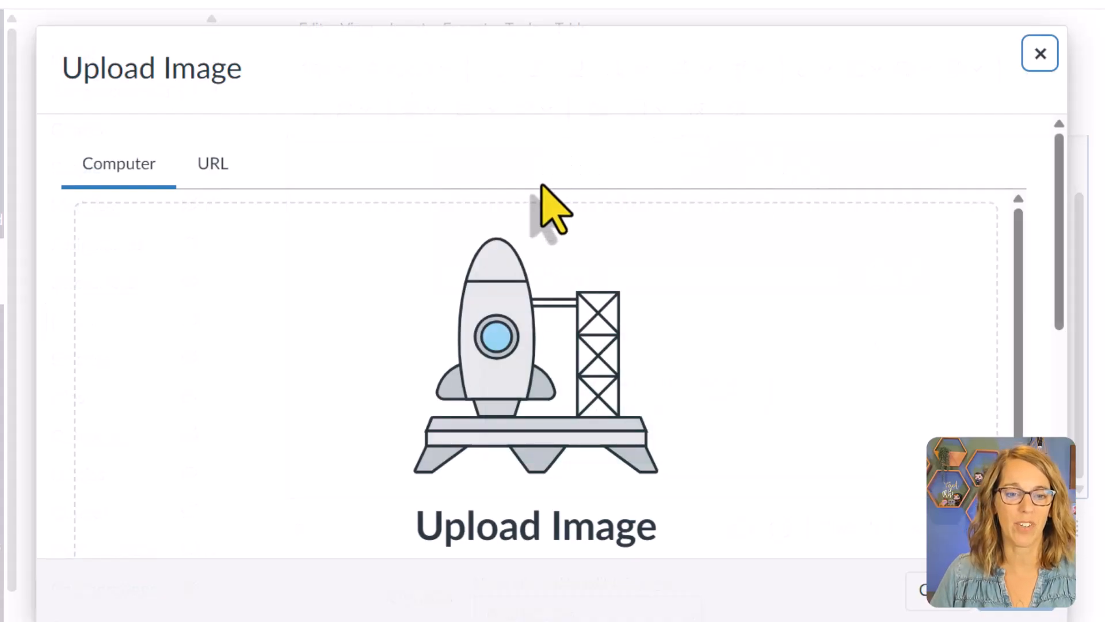
{"action": "scroll", "coordinate": [550, 346], "scroll_direction": "down", "scroll_amount": 5}
{"action": "left_click", "coordinate": [547, 236]}
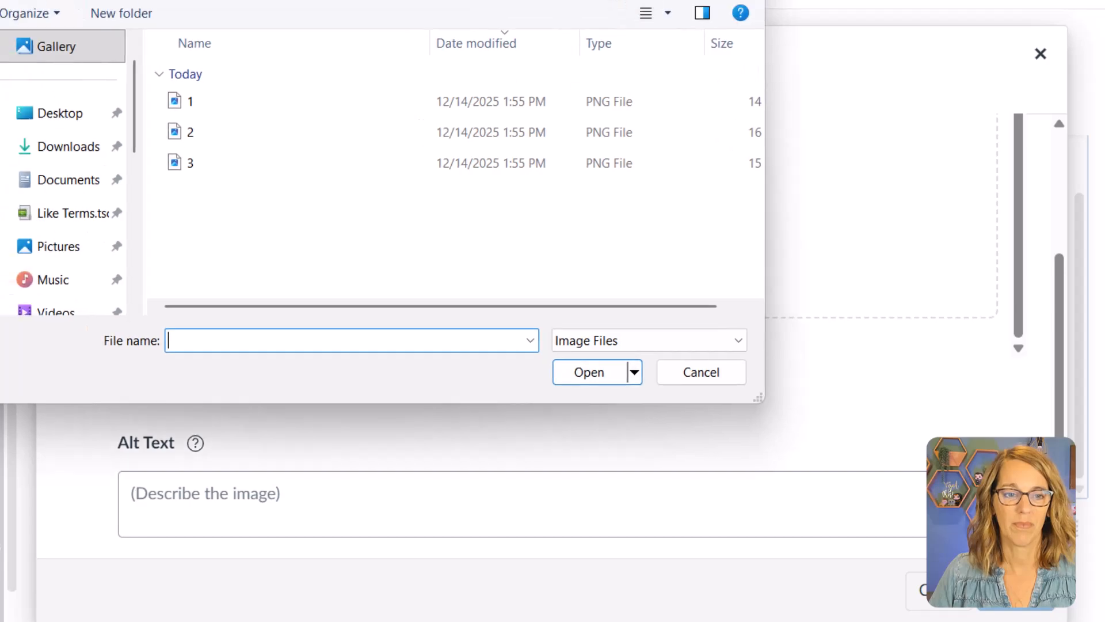
{"action": "left_click", "coordinate": [313, 198]}
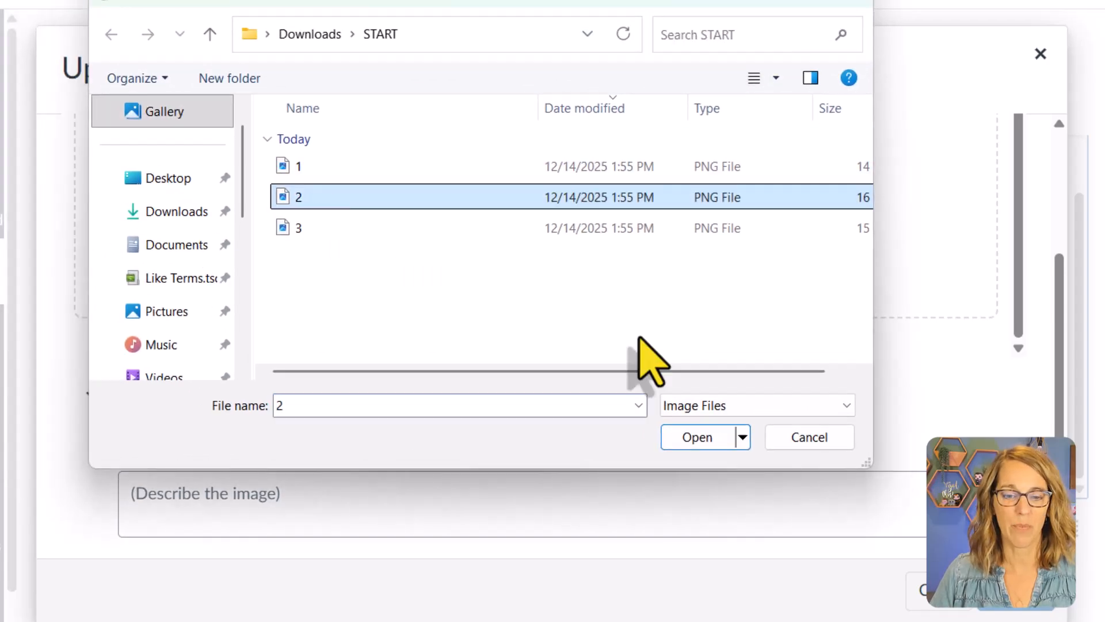
{"action": "left_click", "coordinate": [698, 437]}
Give the Syllabus image the alt text "Syllabus Button" and insert it into the page
{"action": "scroll", "coordinate": [795, 382], "scroll_direction": "down", "scroll_amount": 4}
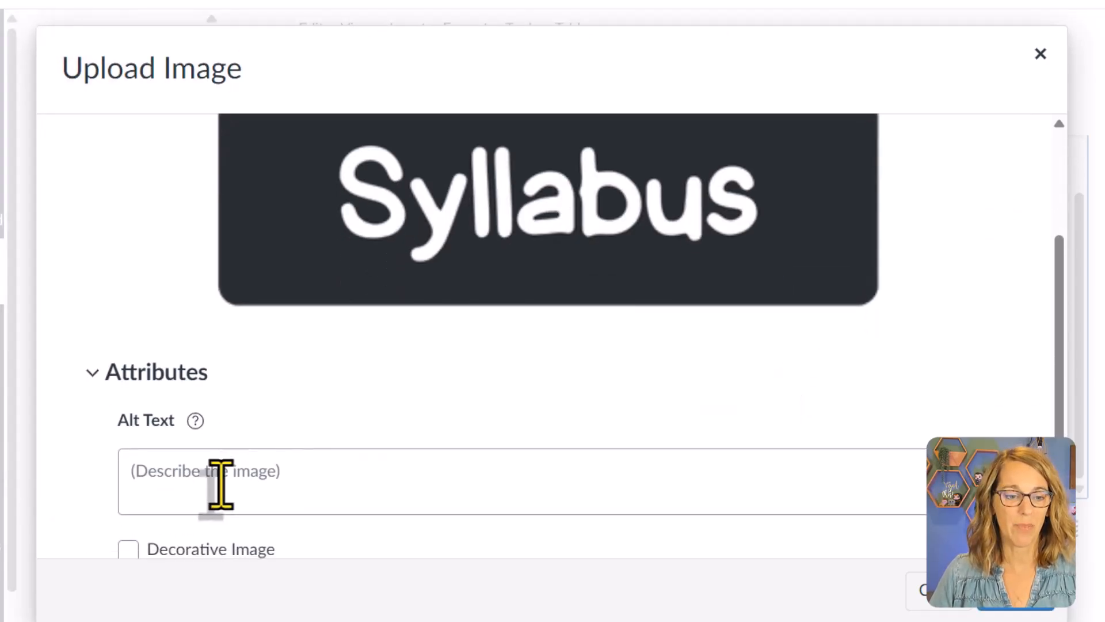
{"action": "left_click", "coordinate": [219, 484]}
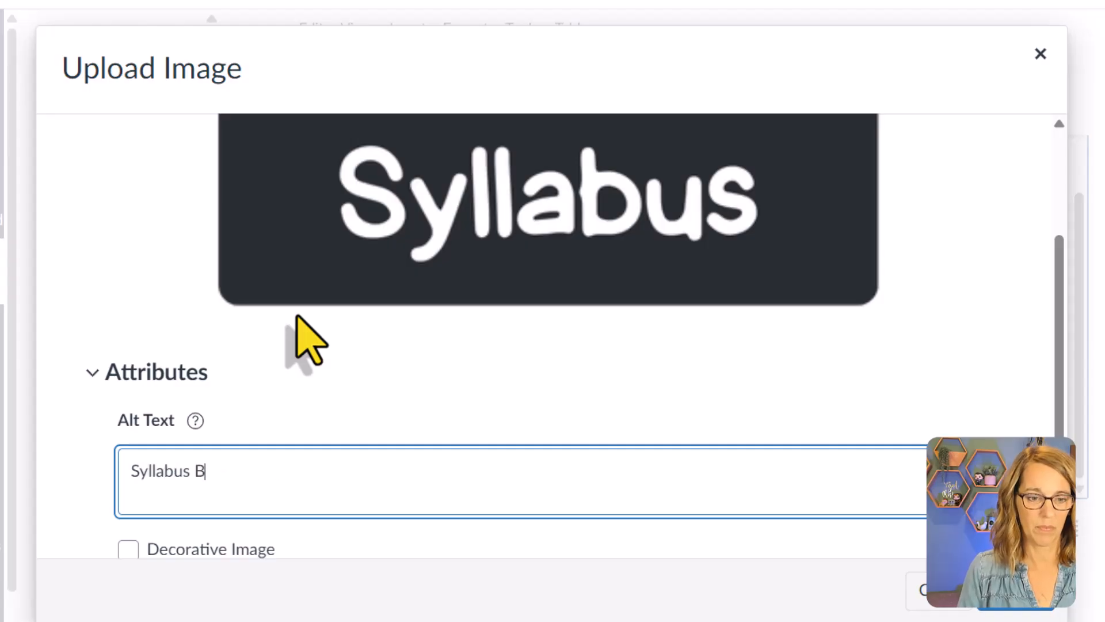
{"action": "left_click", "coordinate": [1033, 593]}
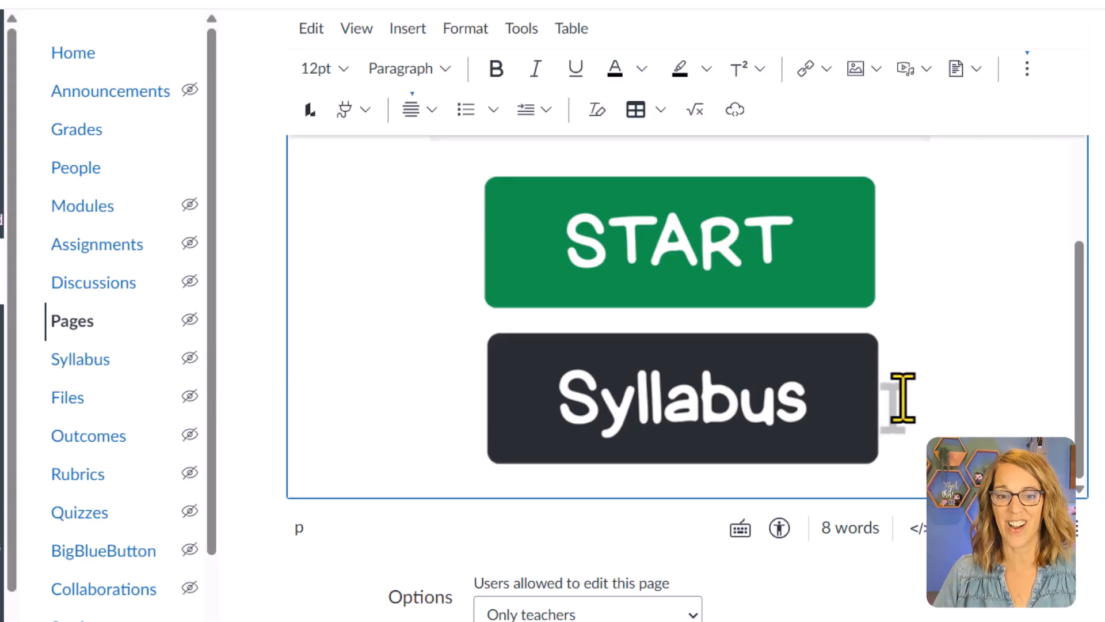
Start a third image upload after the Syllabus button and choose file 3, the Modules button, from the START folder
{"action": "left_click", "coordinate": [408, 36]}
{"action": "mouse_move", "coordinate": [520, 137]}
{"action": "left_click", "coordinate": [657, 137]}
{"action": "left_click", "coordinate": [617, 405]}
{"action": "left_click", "coordinate": [213, 166]}
{"action": "left_click", "coordinate": [614, 378]}
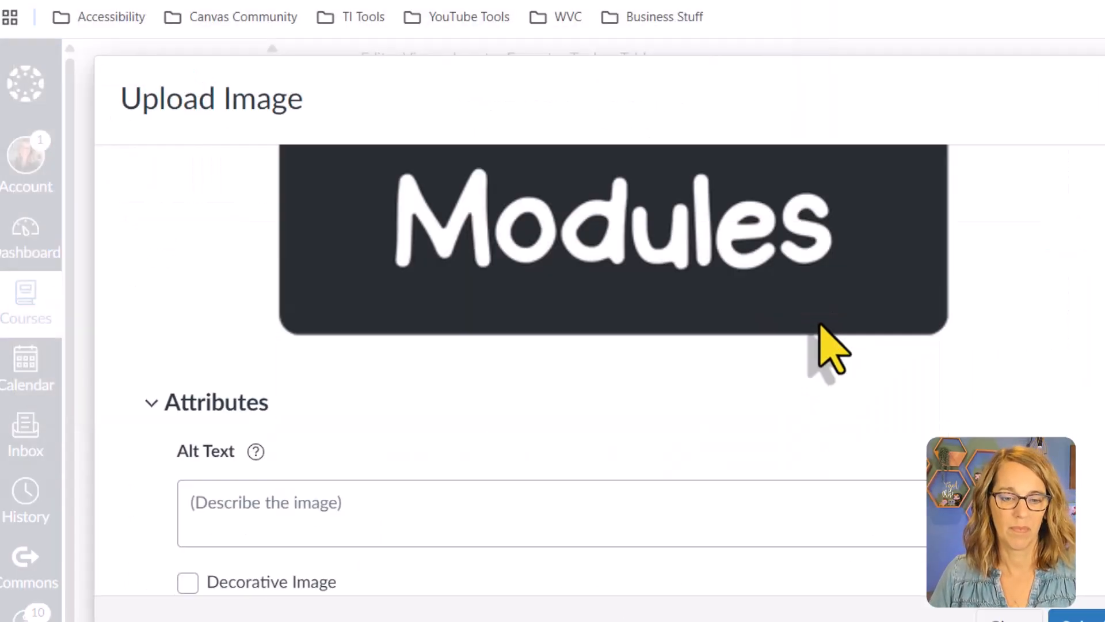
Give the Modules image the alt text "Modules Button" and insert it into the page
{"action": "scroll", "coordinate": [820, 324], "scroll_direction": "down", "scroll_amount": 1}
{"action": "left_click", "coordinate": [307, 402]}
{"action": "type", "text": "Modules Button"}
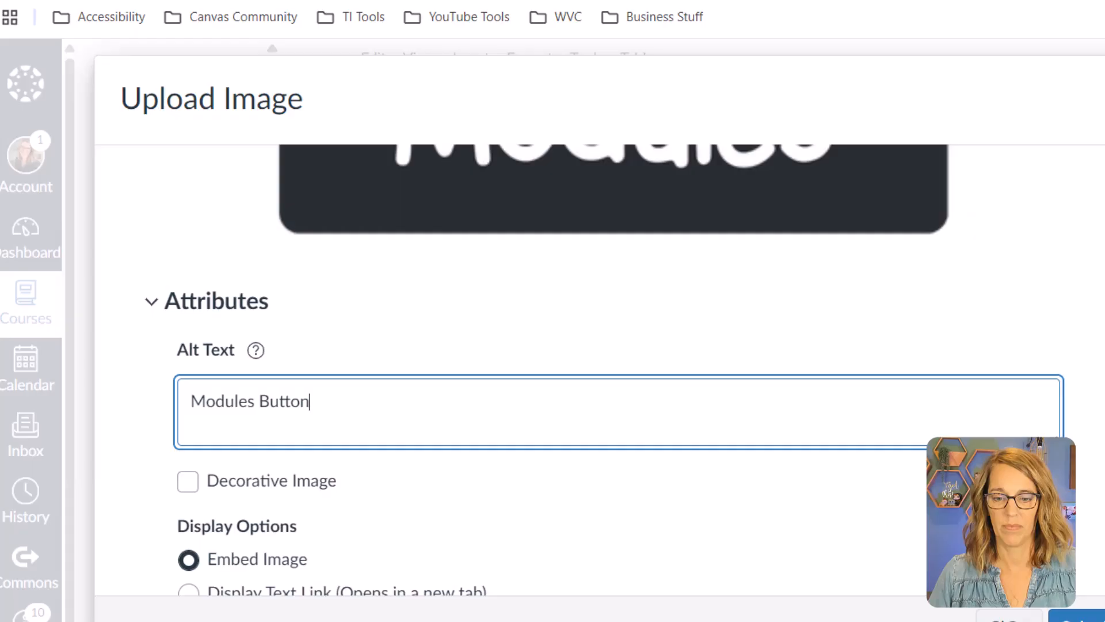
{"action": "left_click", "coordinate": [1080, 616]}
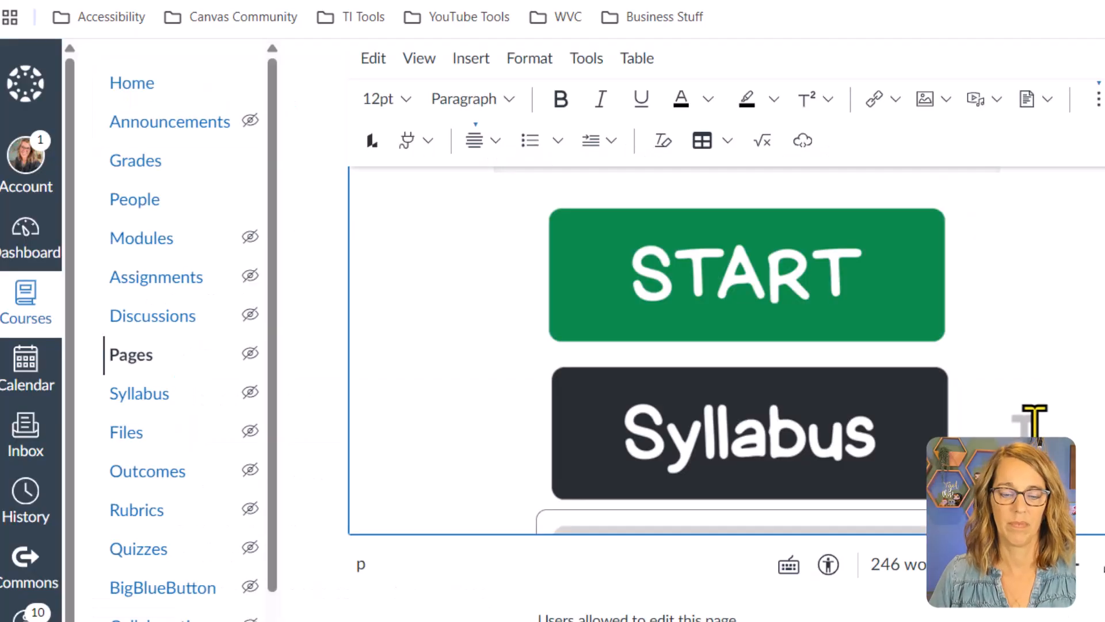
Shrink the START, Syllabus and Modules button images until all three fit side by side in one row below the media clip
{"action": "scroll", "coordinate": [1034, 424], "scroll_direction": "down", "scroll_amount": 1}
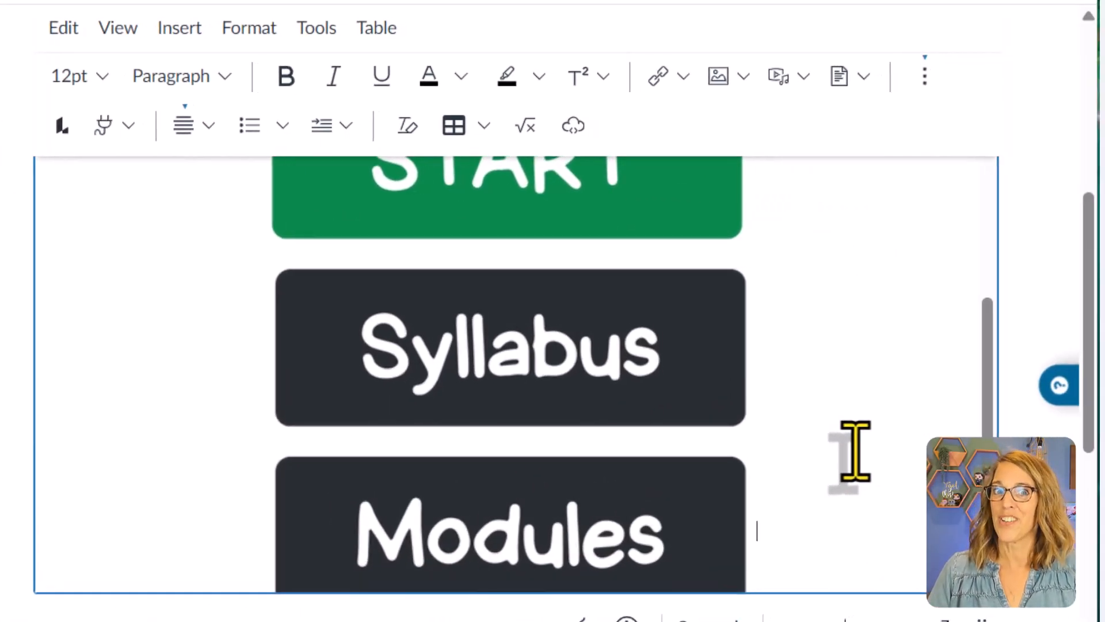
{"action": "scroll", "coordinate": [827, 449], "scroll_direction": "down", "scroll_amount": 1}
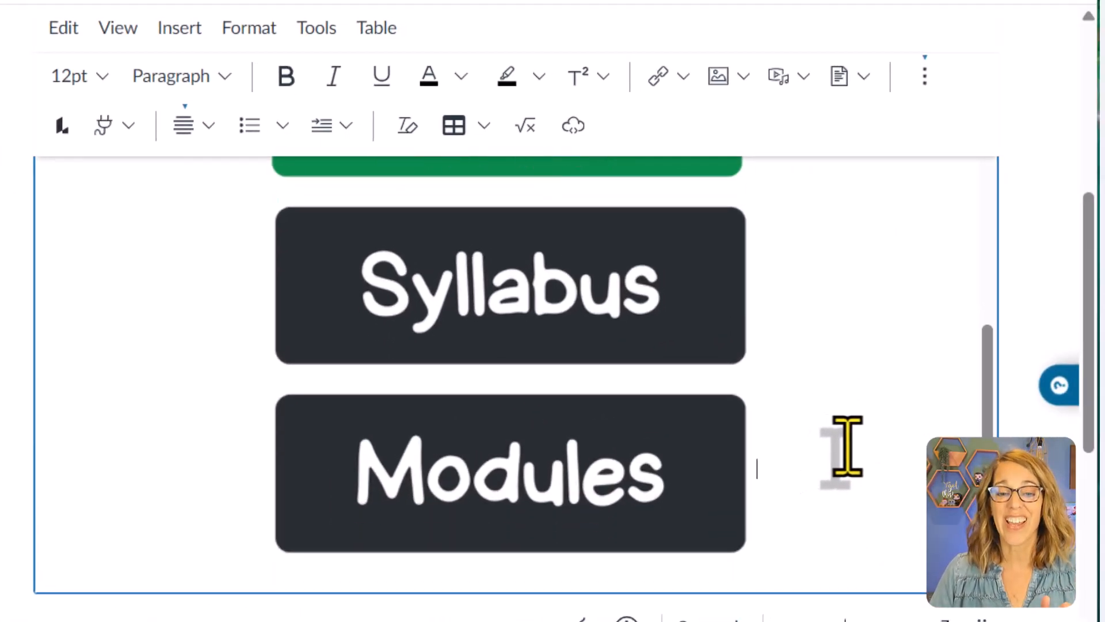
{"action": "scroll", "coordinate": [847, 447], "scroll_direction": "up", "scroll_amount": 4}
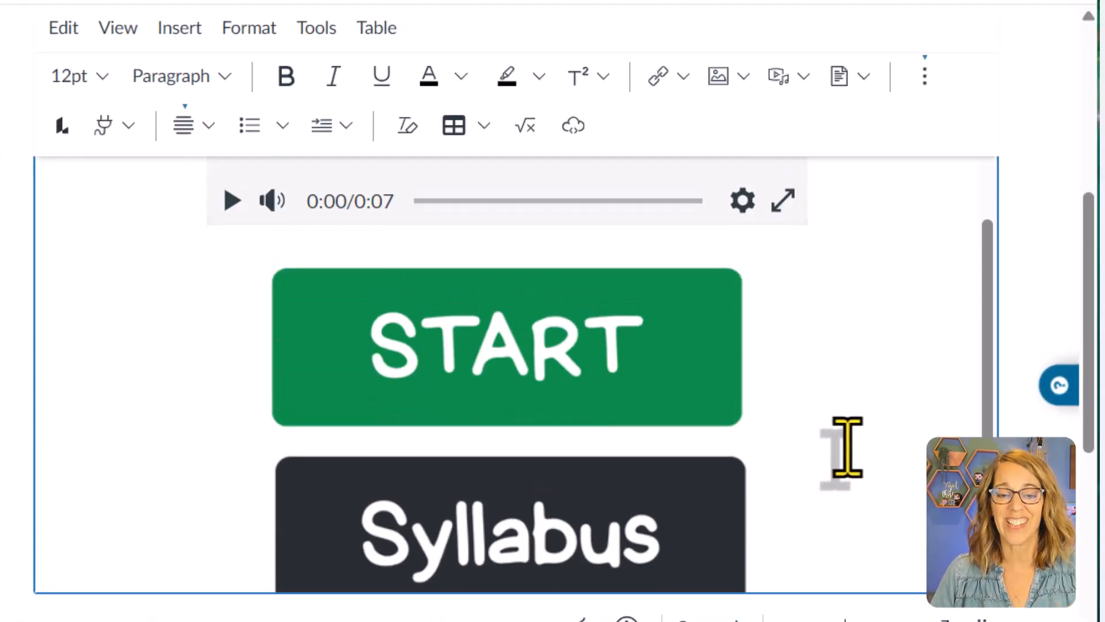
{"action": "left_click", "coordinate": [628, 377]}
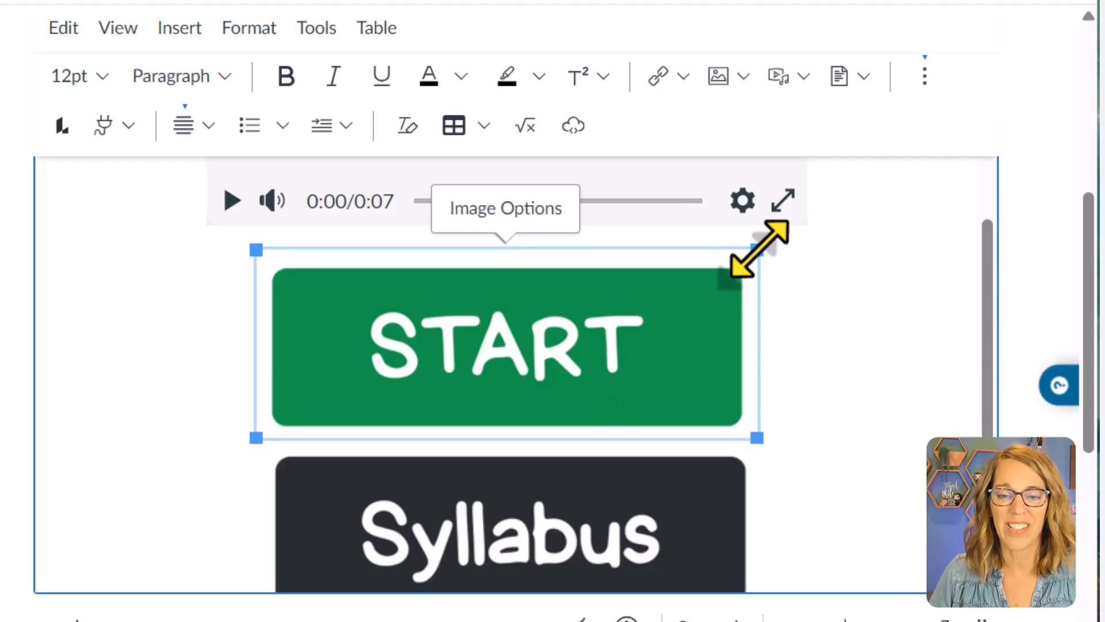
{"action": "left_click_drag", "start_coordinate": [759, 249], "coordinate": [535, 325]}
{"action": "left_click", "coordinate": [720, 361]}
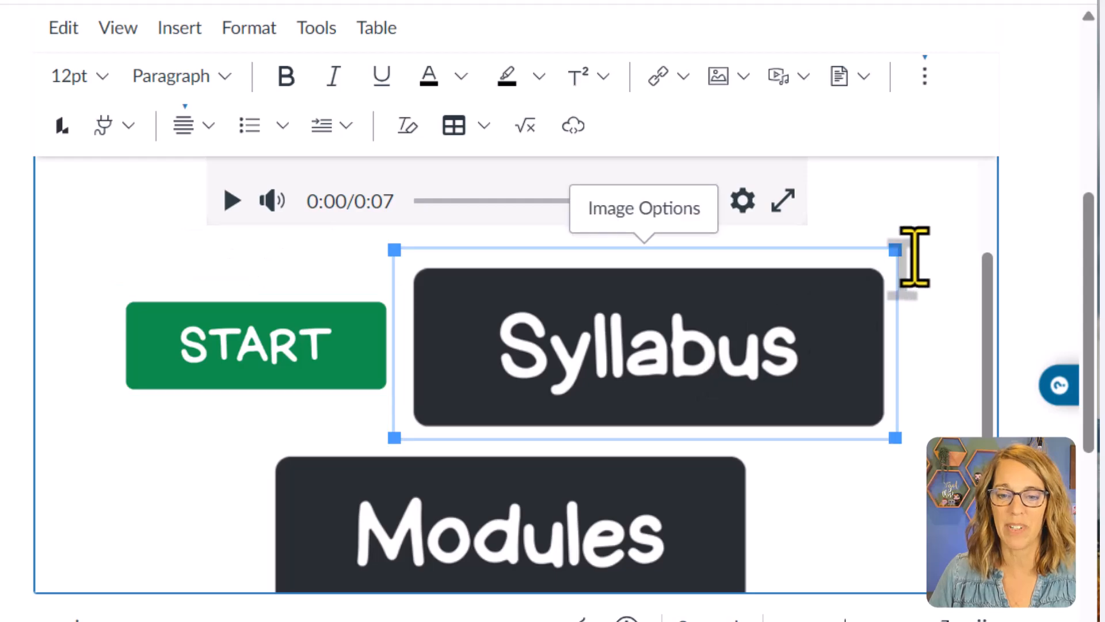
{"action": "left_click_drag", "start_coordinate": [892, 244], "coordinate": [687, 323]}
{"action": "left_click", "coordinate": [661, 484]}
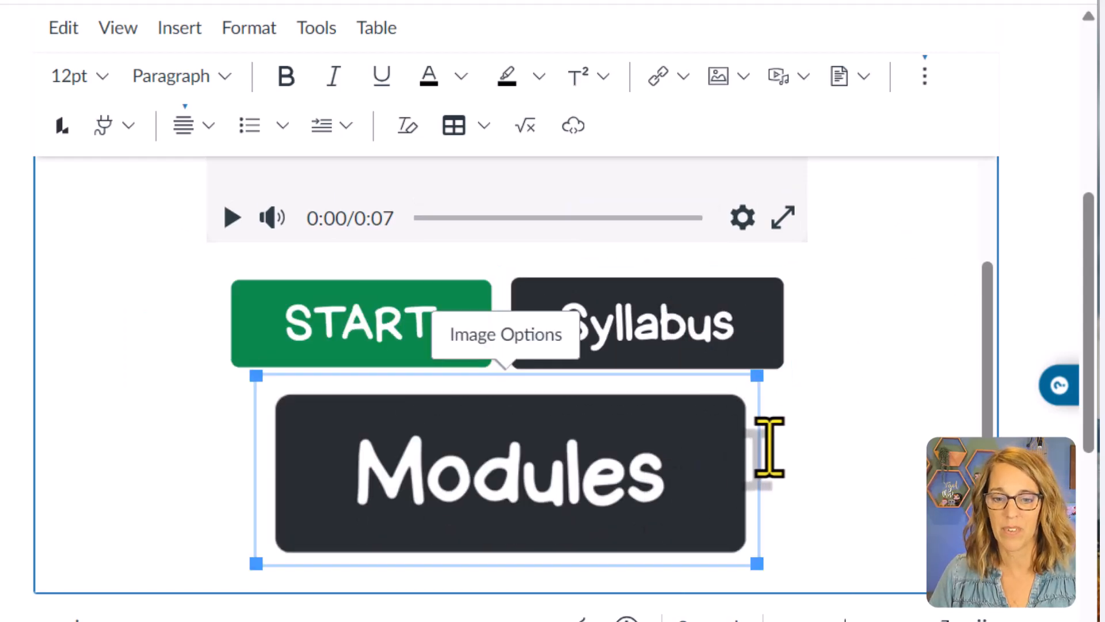
{"action": "left_click_drag", "start_coordinate": [760, 375], "coordinate": [570, 428]}
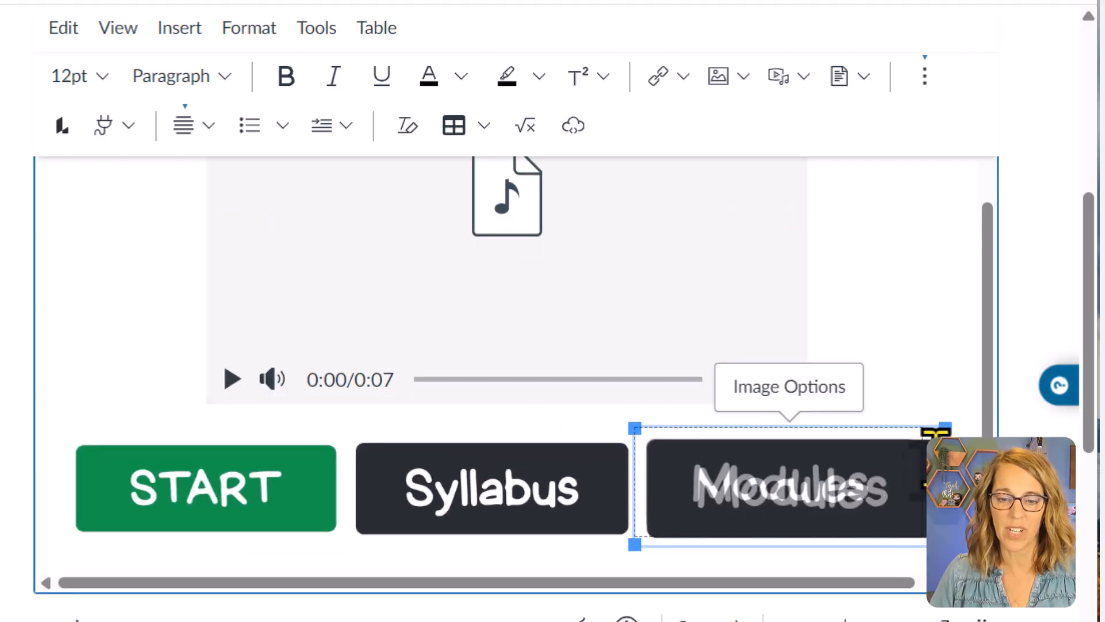
{"action": "left_click", "coordinate": [925, 410]}
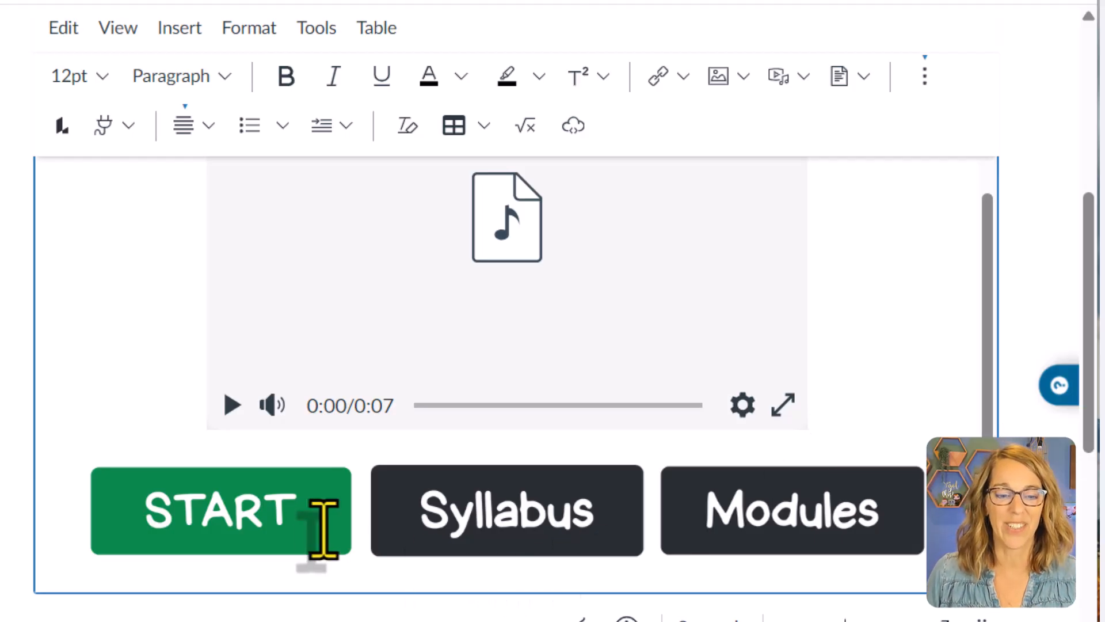
Link the START button image to the course module "Getting Started #1: Introduction & Syllabus"
{"action": "left_click", "coordinate": [296, 527]}
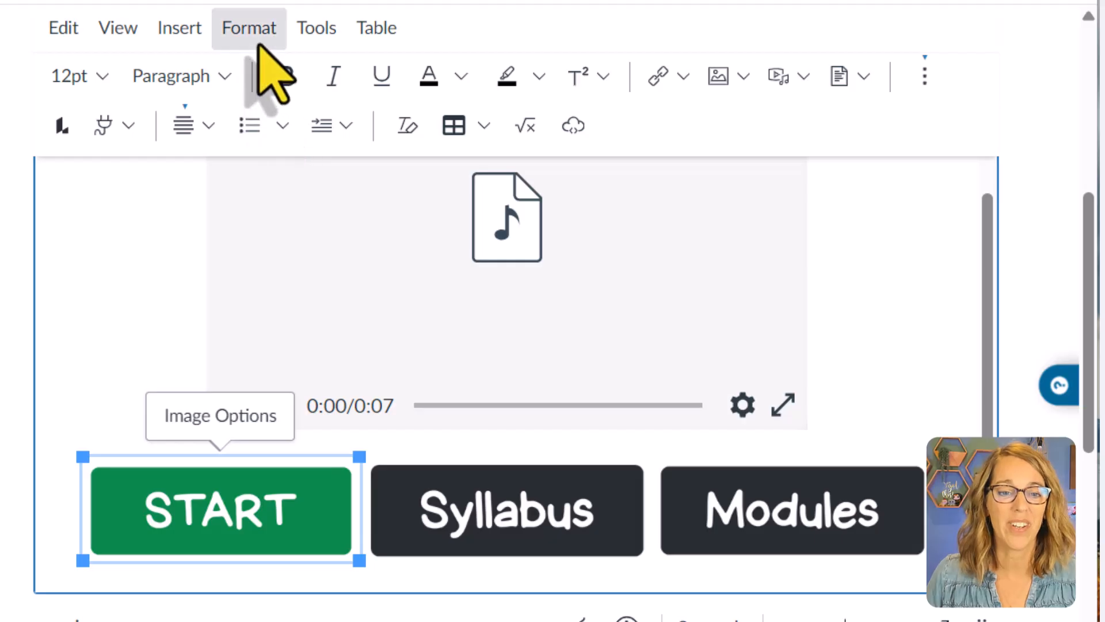
{"action": "left_click", "coordinate": [176, 28]}
{"action": "mouse_move", "coordinate": [230, 86]}
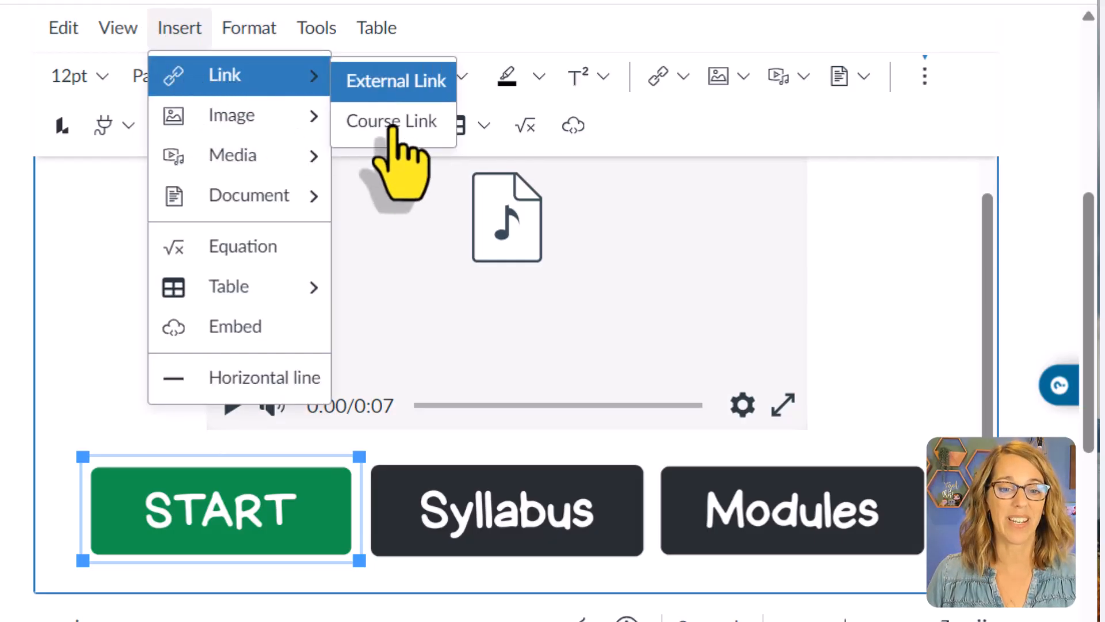
{"action": "left_click", "coordinate": [391, 123]}
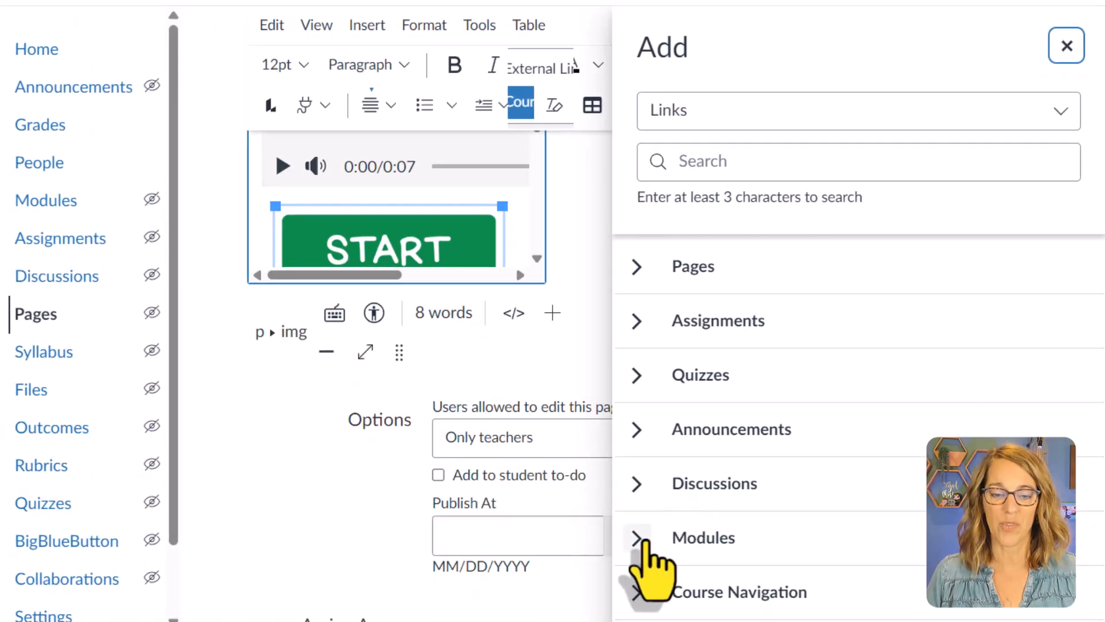
{"action": "left_click", "coordinate": [638, 538]}
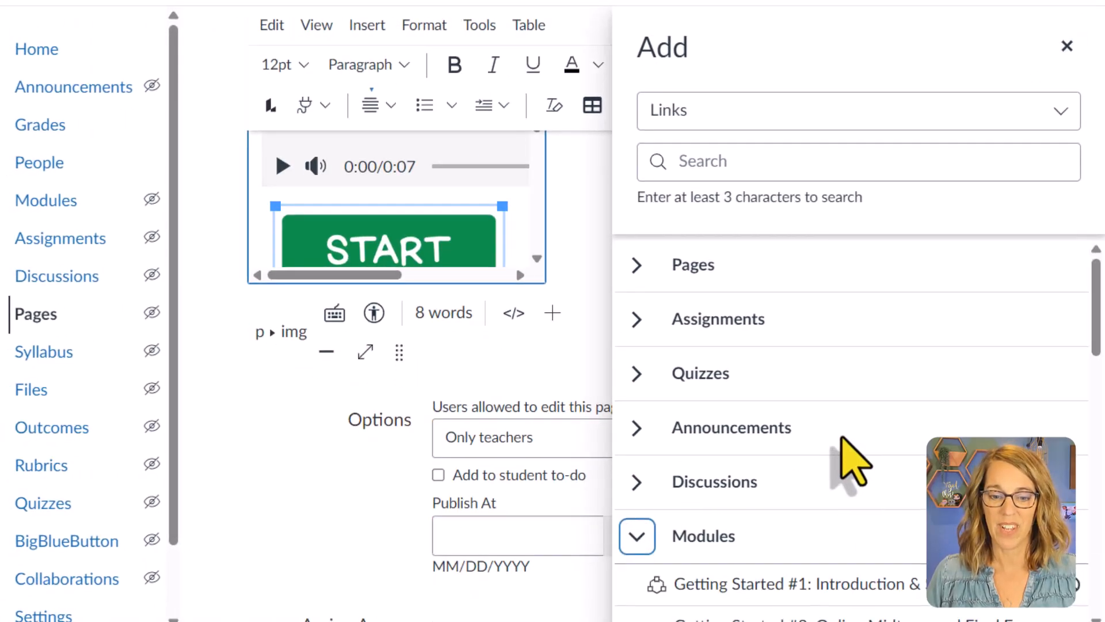
{"action": "scroll", "coordinate": [881, 438], "scroll_direction": "down", "scroll_amount": 3}
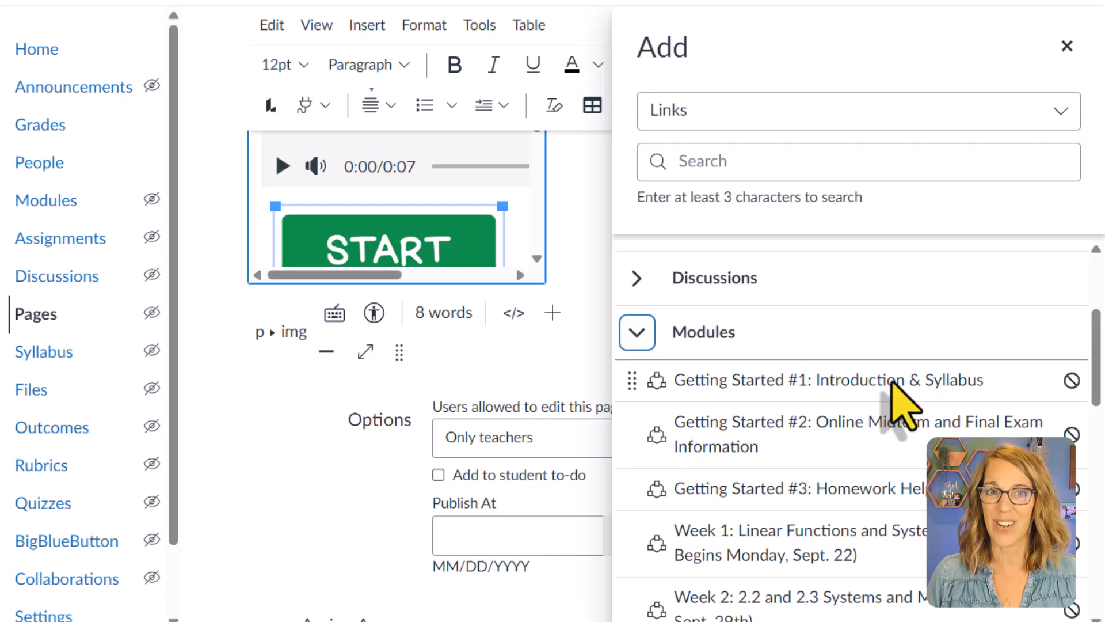
{"action": "left_click", "coordinate": [894, 382]}
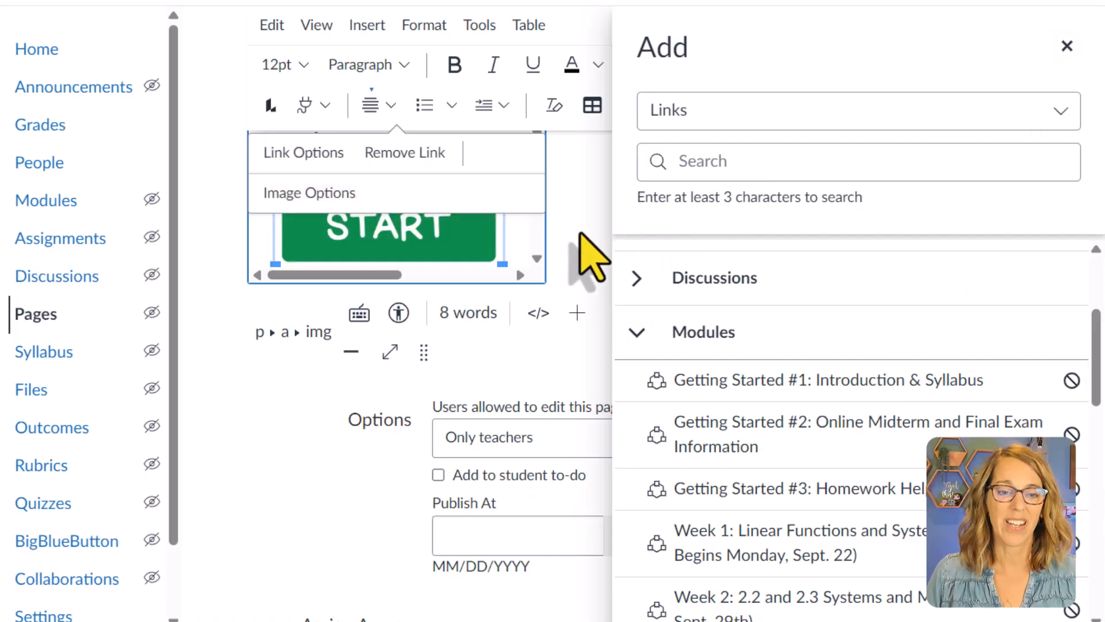
Link the Syllabus button image to the course's Syllabus page from the Pages link list
{"action": "scroll", "coordinate": [534, 260], "scroll_direction": "down", "scroll_amount": 3}
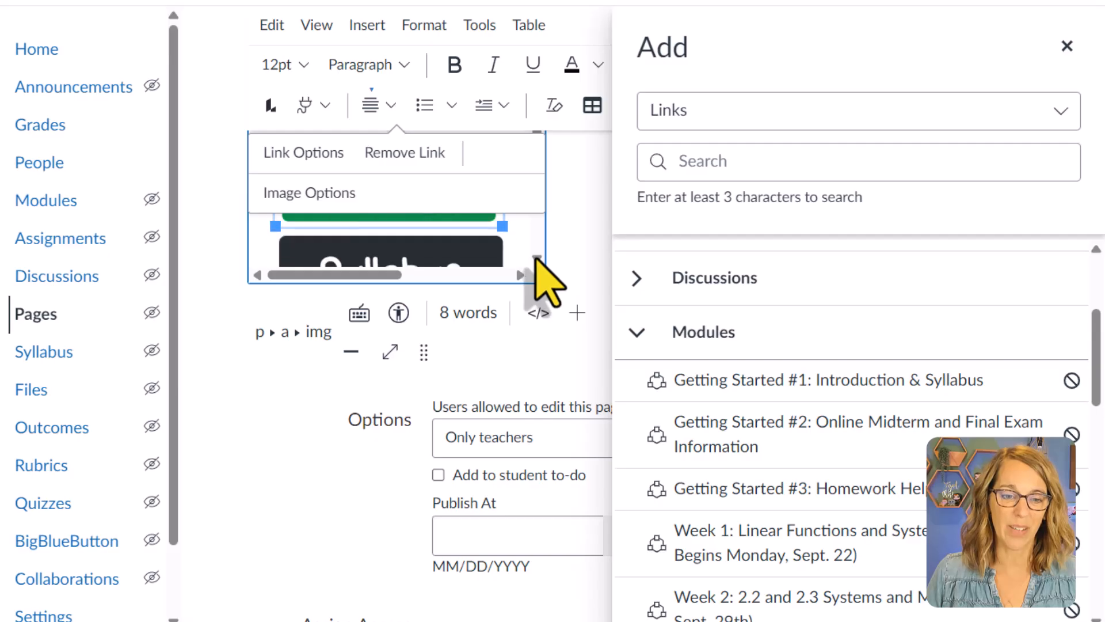
{"action": "left_click", "coordinate": [458, 248]}
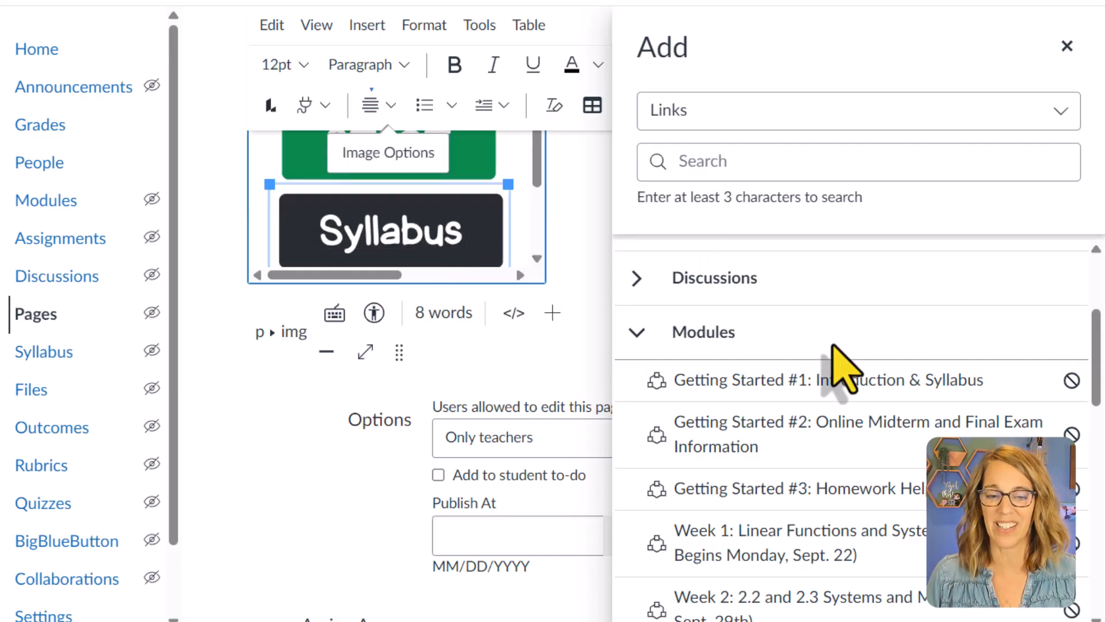
{"action": "scroll", "coordinate": [811, 380], "scroll_direction": "up", "scroll_amount": 3}
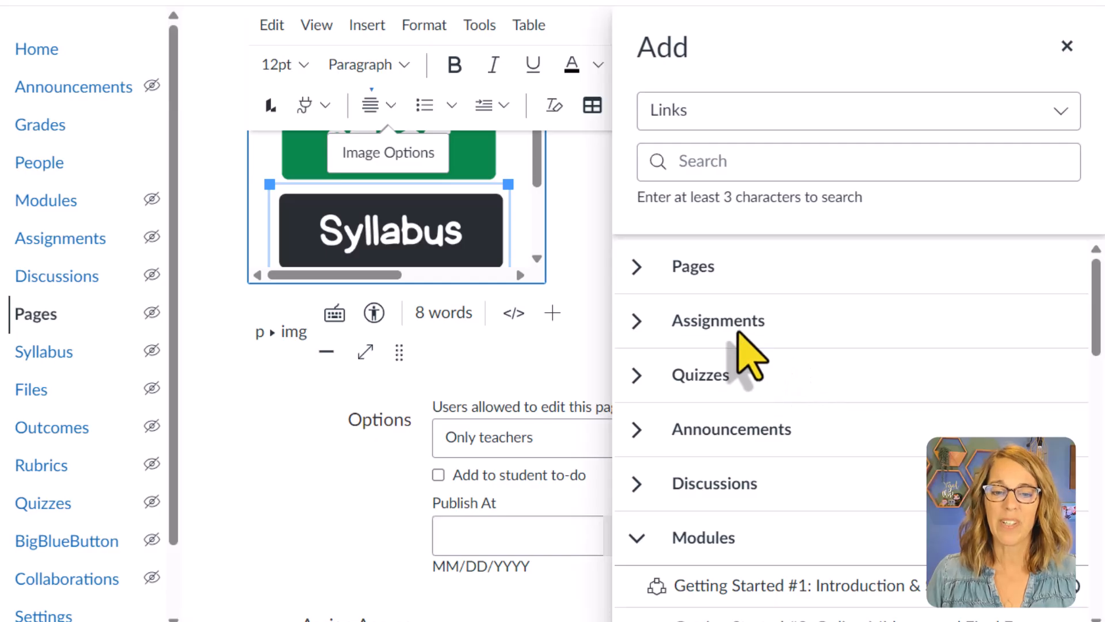
{"action": "left_click", "coordinate": [637, 266]}
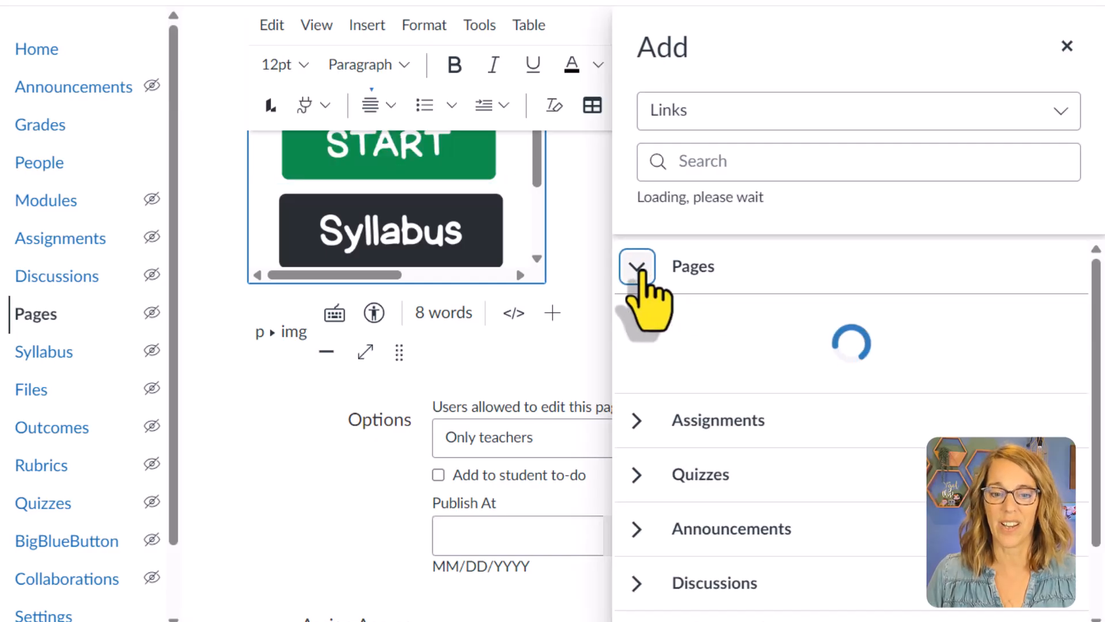
{"action": "scroll", "coordinate": [863, 425], "scroll_direction": "down", "scroll_amount": 15}
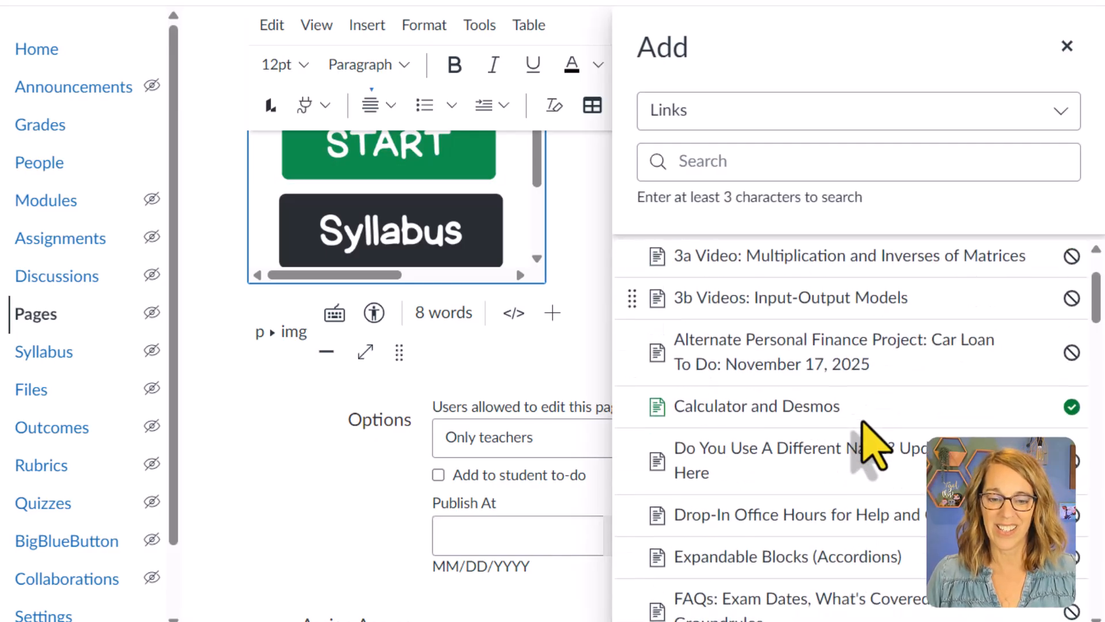
{"action": "scroll", "coordinate": [876, 457], "scroll_direction": "down", "scroll_amount": 8}
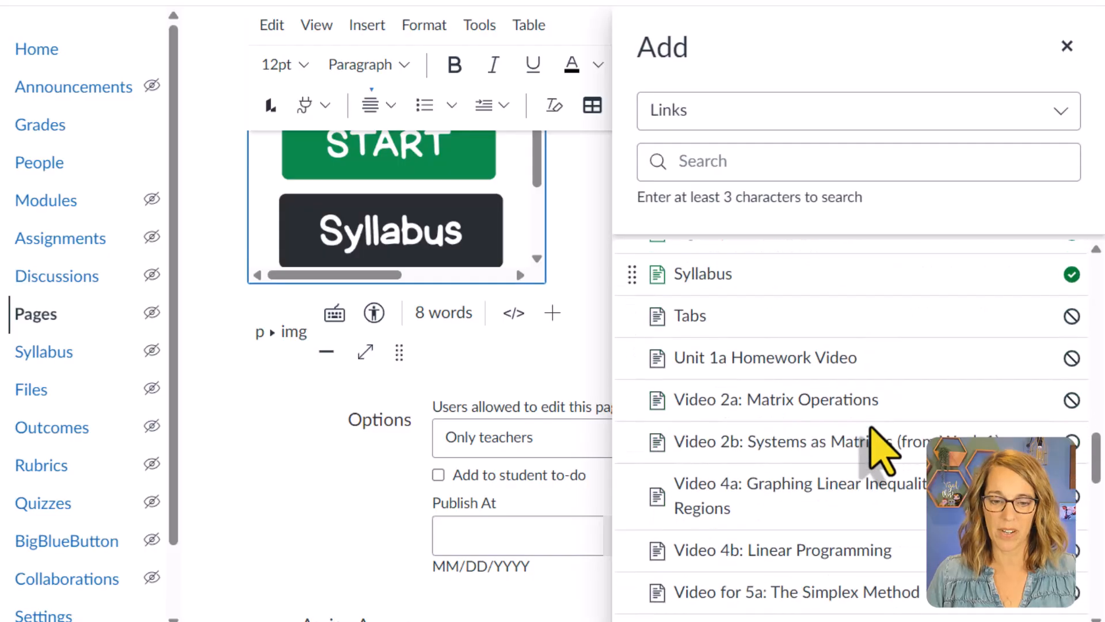
{"action": "scroll", "coordinate": [790, 474], "scroll_direction": "up", "scroll_amount": 8}
{"action": "left_click", "coordinate": [720, 488]}
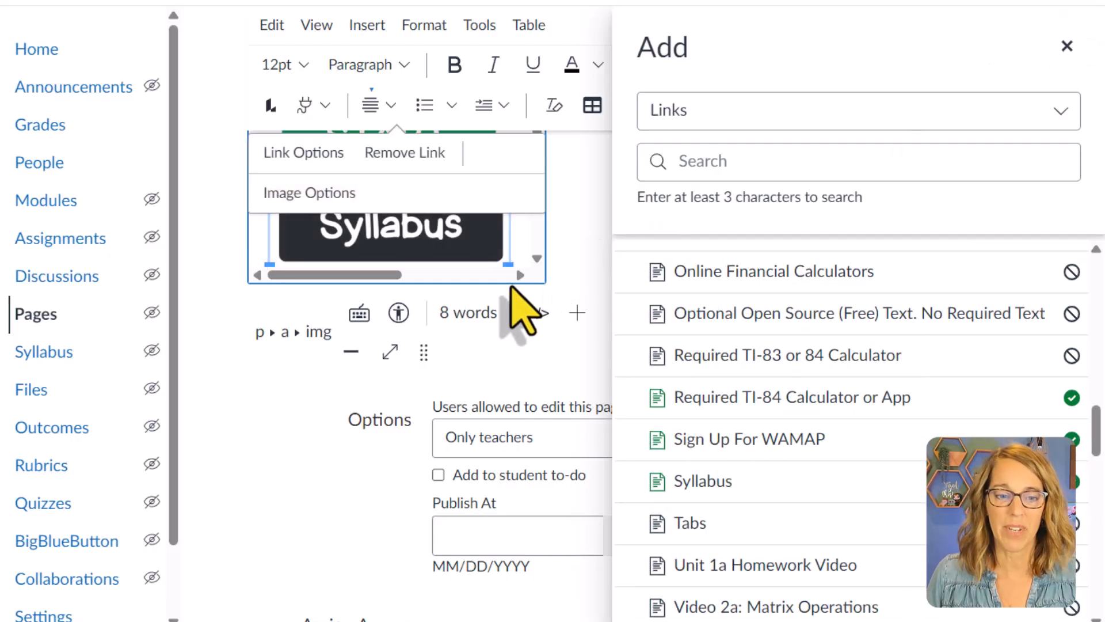
Link the Modules button image to the Modules entry under Course Navigation and close the course links
{"action": "scroll", "coordinate": [541, 271], "scroll_direction": "down", "scroll_amount": 3}
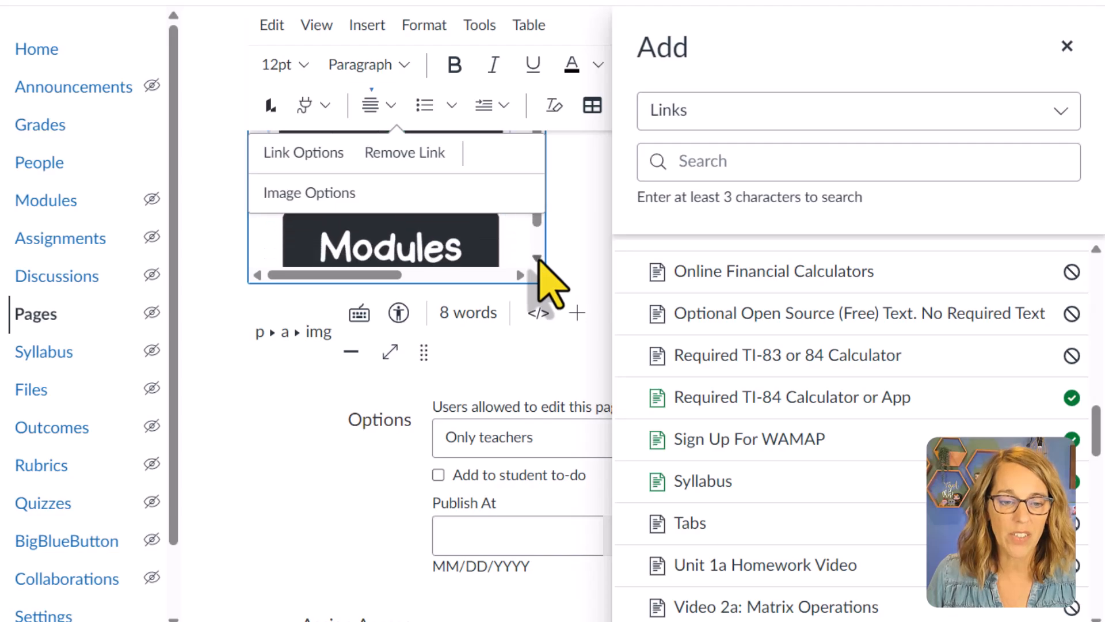
{"action": "left_click", "coordinate": [446, 254]}
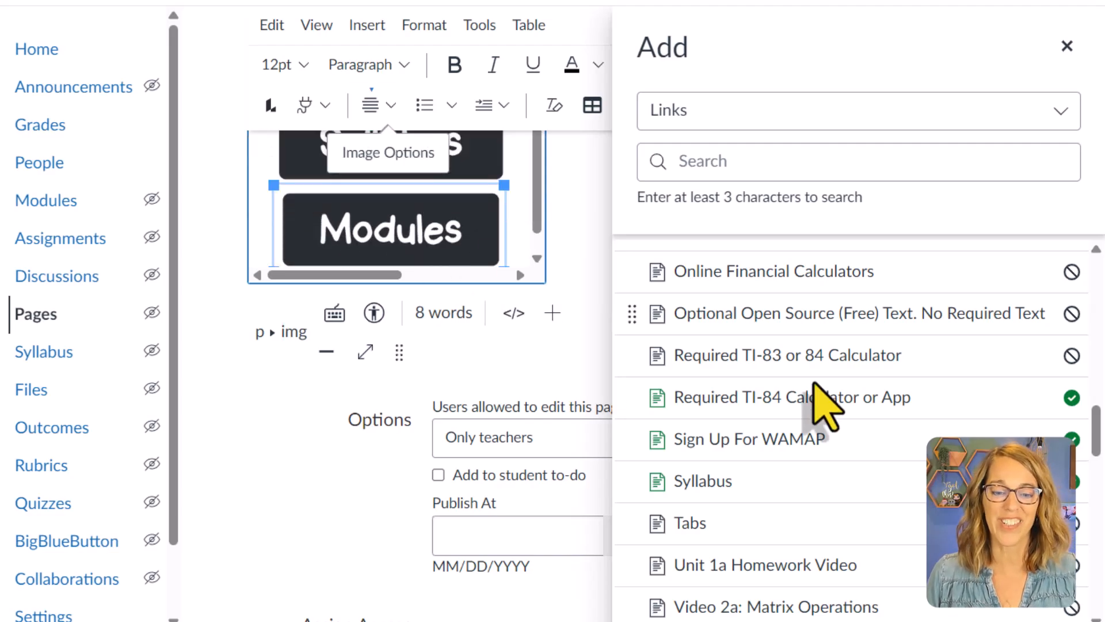
{"action": "scroll", "coordinate": [835, 368], "scroll_direction": "up", "scroll_amount": 5}
{"action": "scroll", "coordinate": [840, 368], "scroll_direction": "up", "scroll_amount": 6}
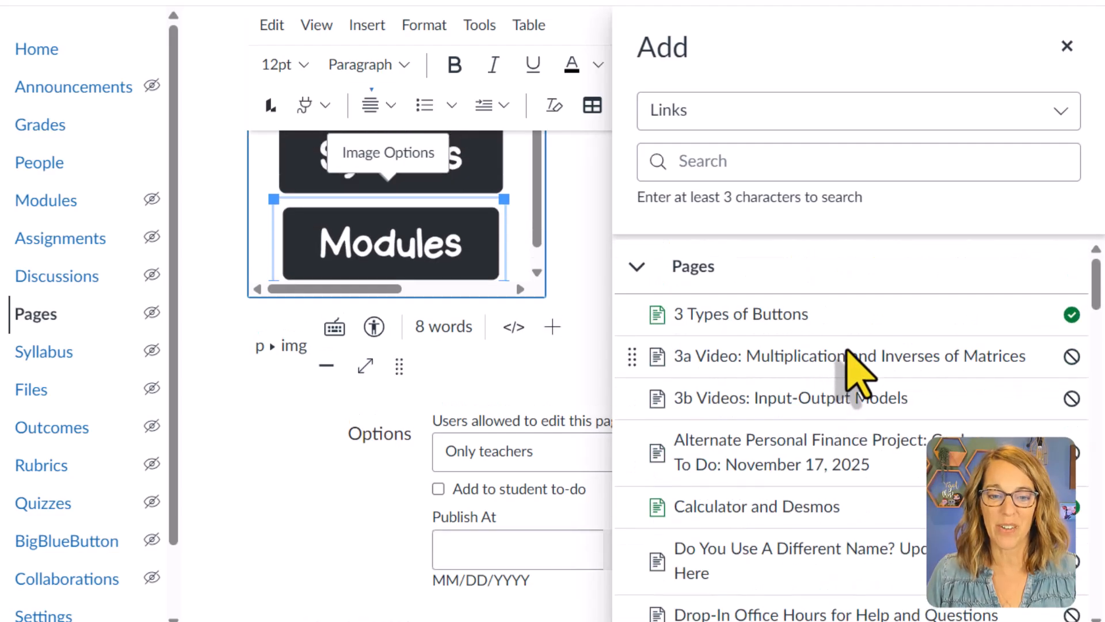
{"action": "left_click", "coordinate": [638, 268]}
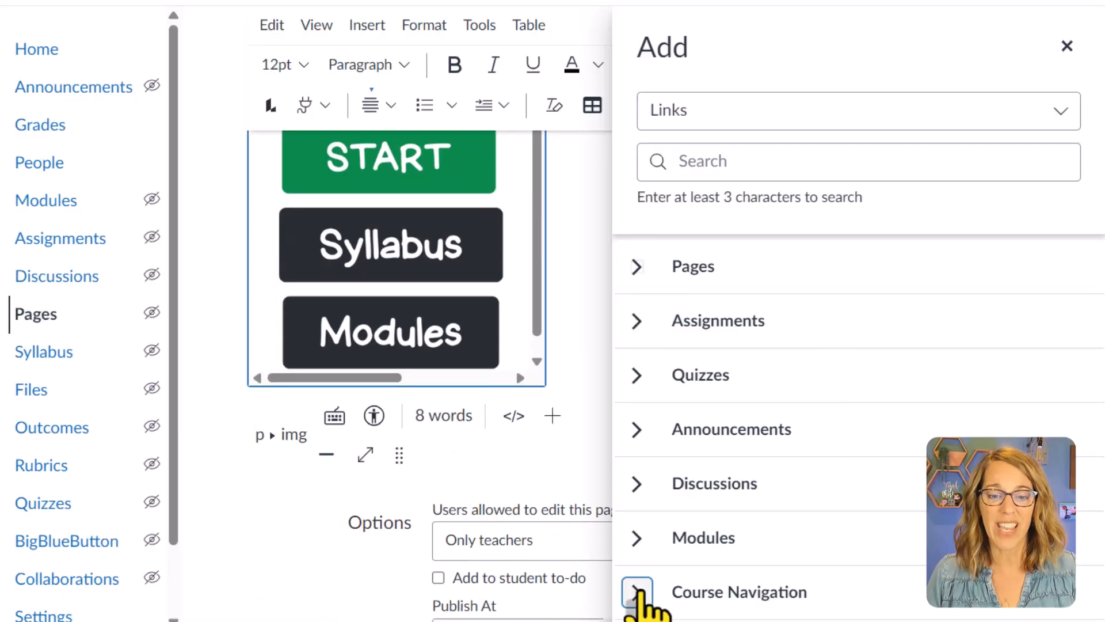
{"action": "scroll", "coordinate": [870, 506], "scroll_direction": "down", "scroll_amount": 3}
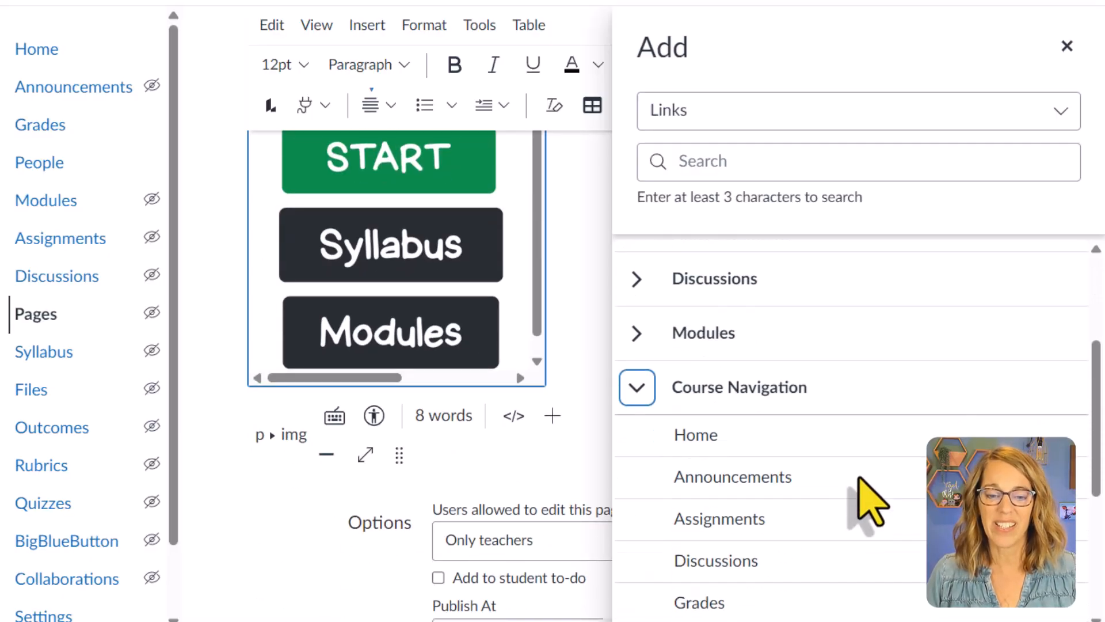
{"action": "scroll", "coordinate": [818, 536], "scroll_direction": "down", "scroll_amount": 2}
{"action": "scroll", "coordinate": [813, 536], "scroll_direction": "down", "scroll_amount": 3}
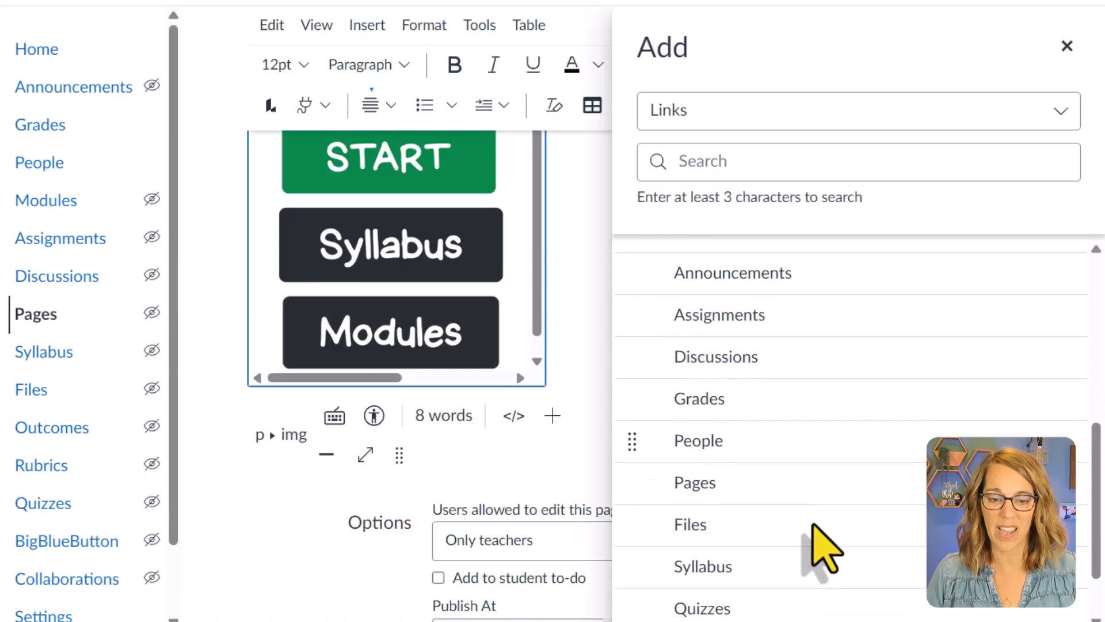
{"action": "left_click", "coordinate": [746, 569]}
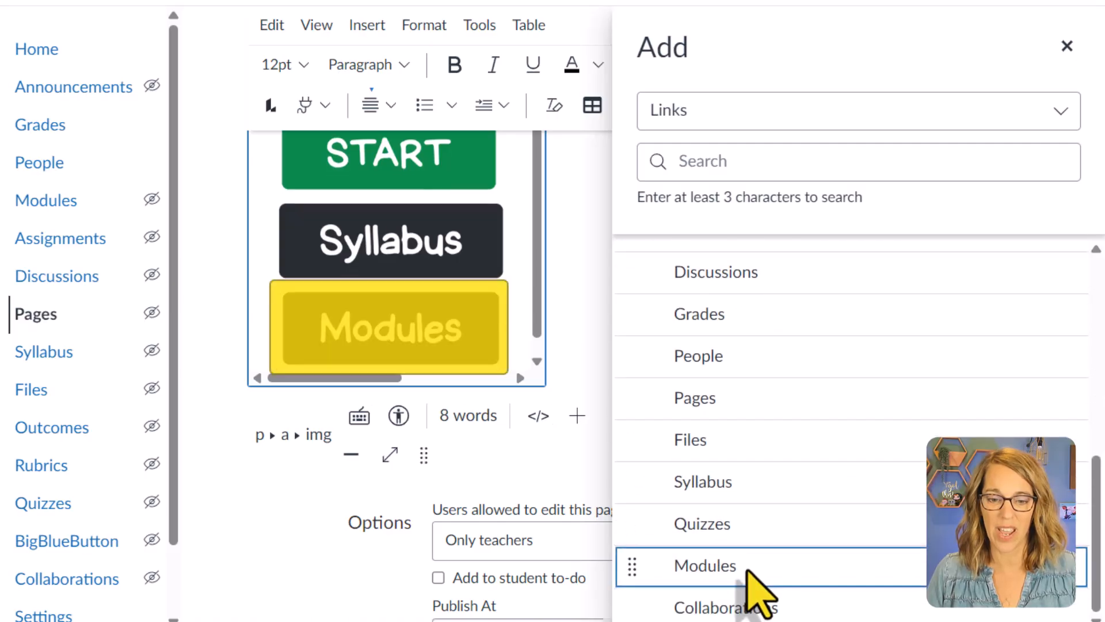
{"action": "left_click", "coordinate": [1067, 46]}
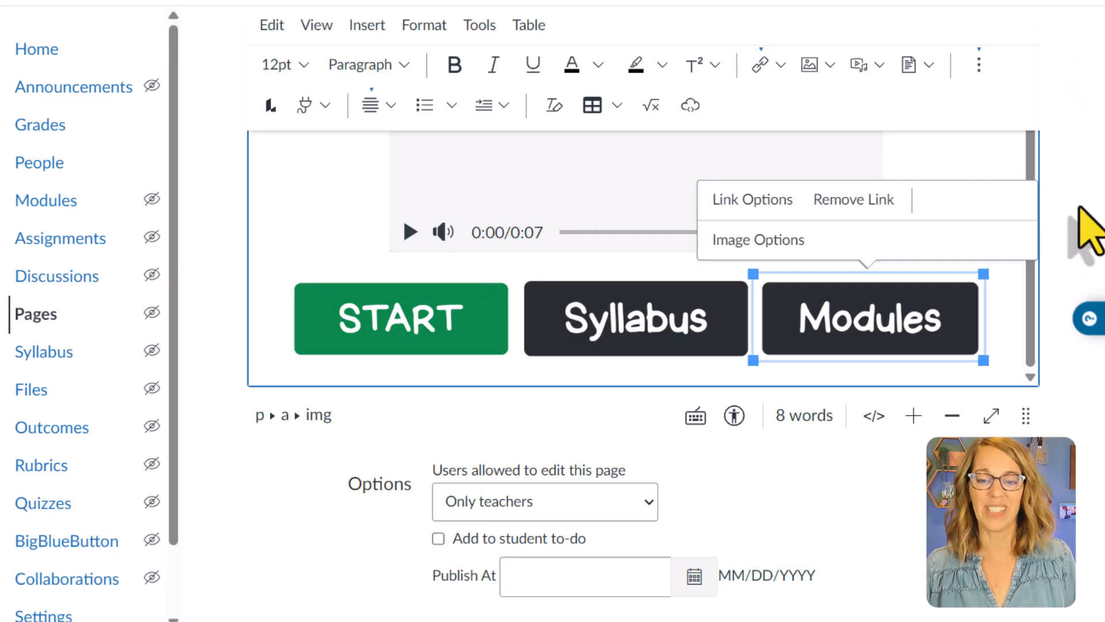
Look over the Home Page Practice page and set it as the course's front page
{"action": "scroll", "coordinate": [999, 518], "scroll_direction": "down", "scroll_amount": 10}
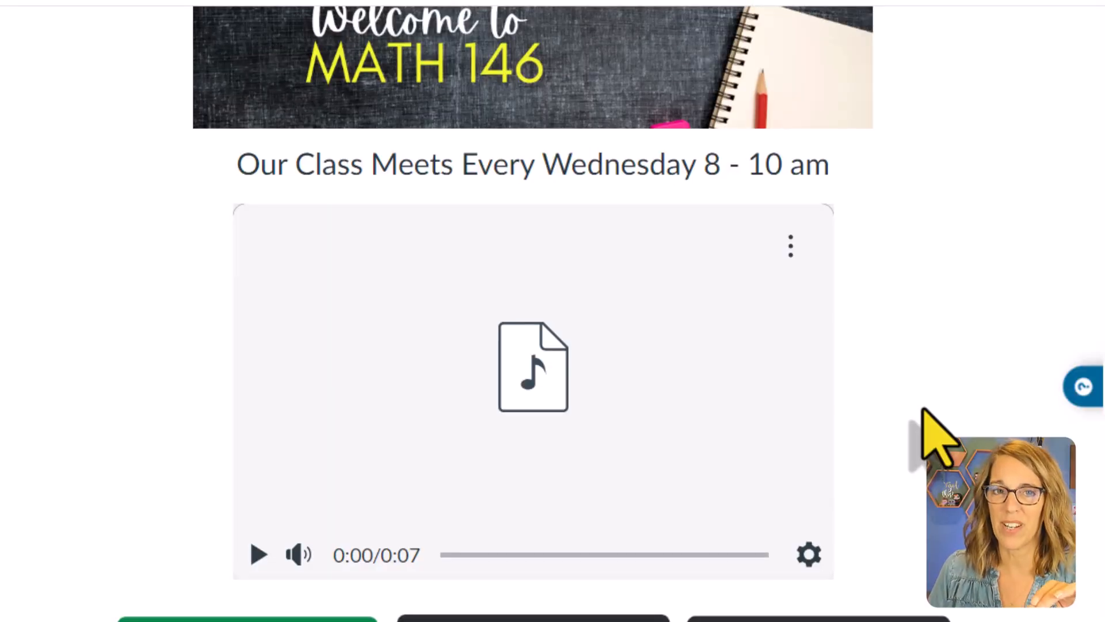
{"action": "scroll", "coordinate": [938, 438], "scroll_direction": "up", "scroll_amount": 5}
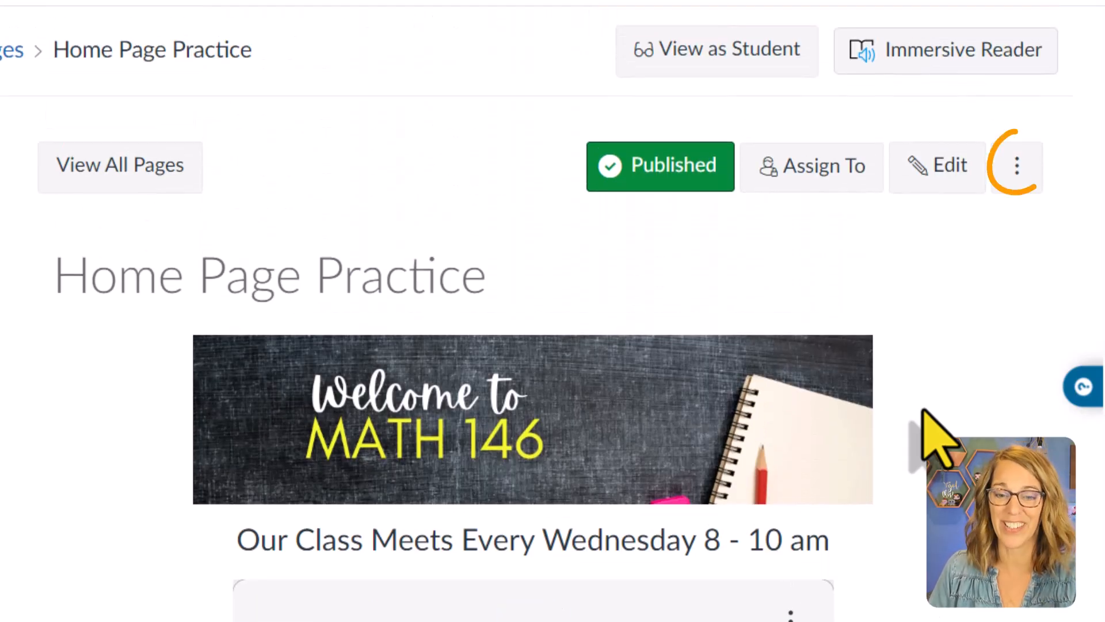
{"action": "left_click", "coordinate": [1017, 168]}
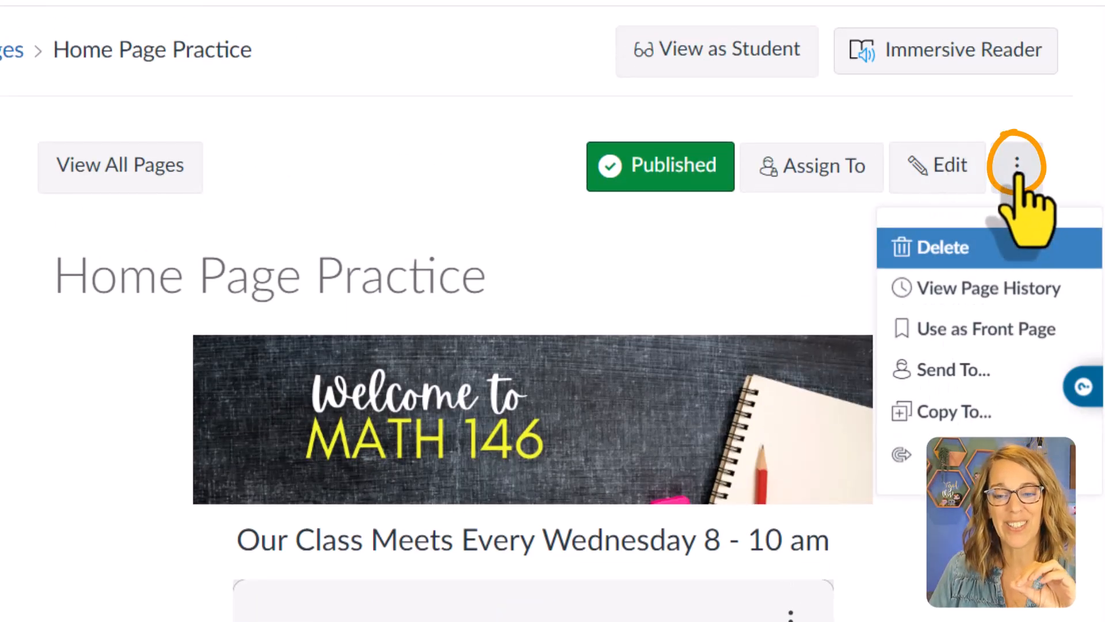
{"action": "left_click", "coordinate": [973, 330]}
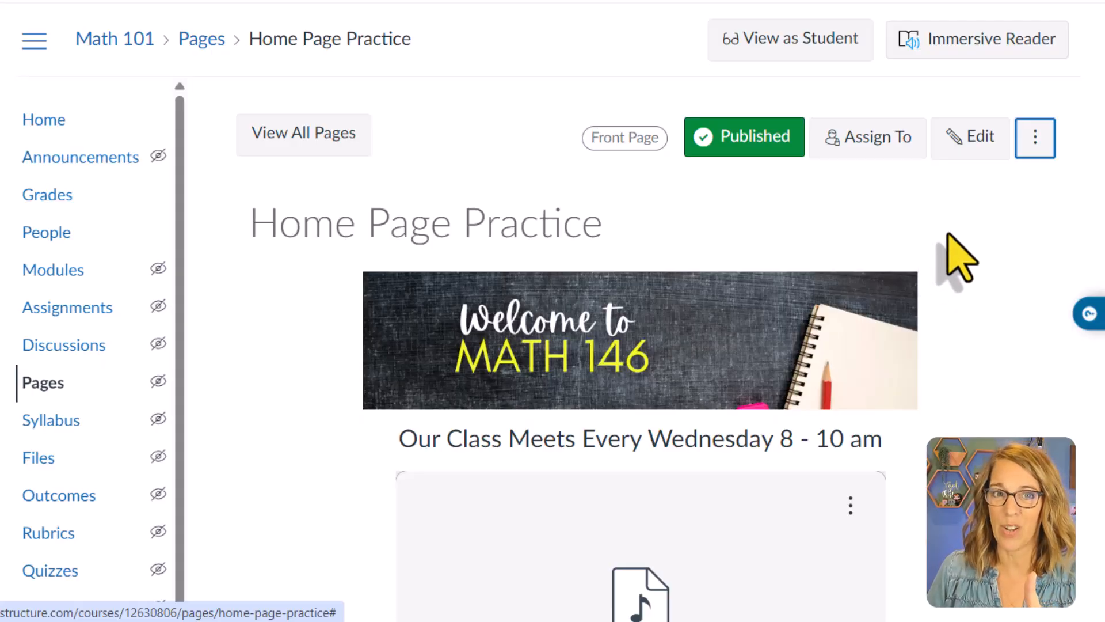
Set the Math 101 course home page to display the Pages Front Page and save the choice
{"action": "left_click", "coordinate": [54, 122]}
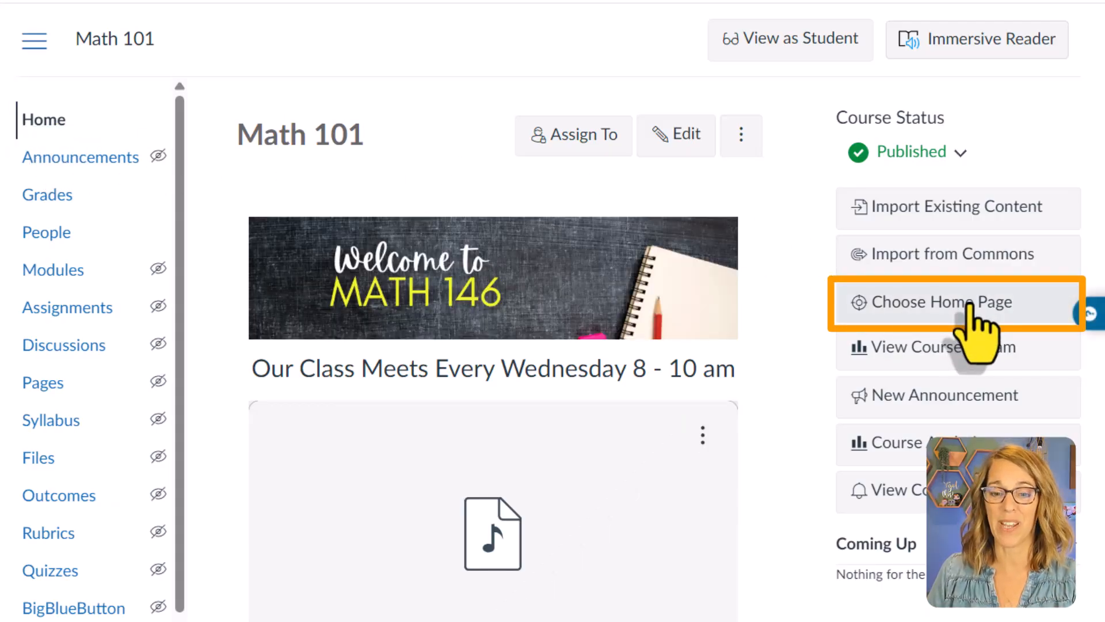
{"action": "left_click", "coordinate": [969, 305]}
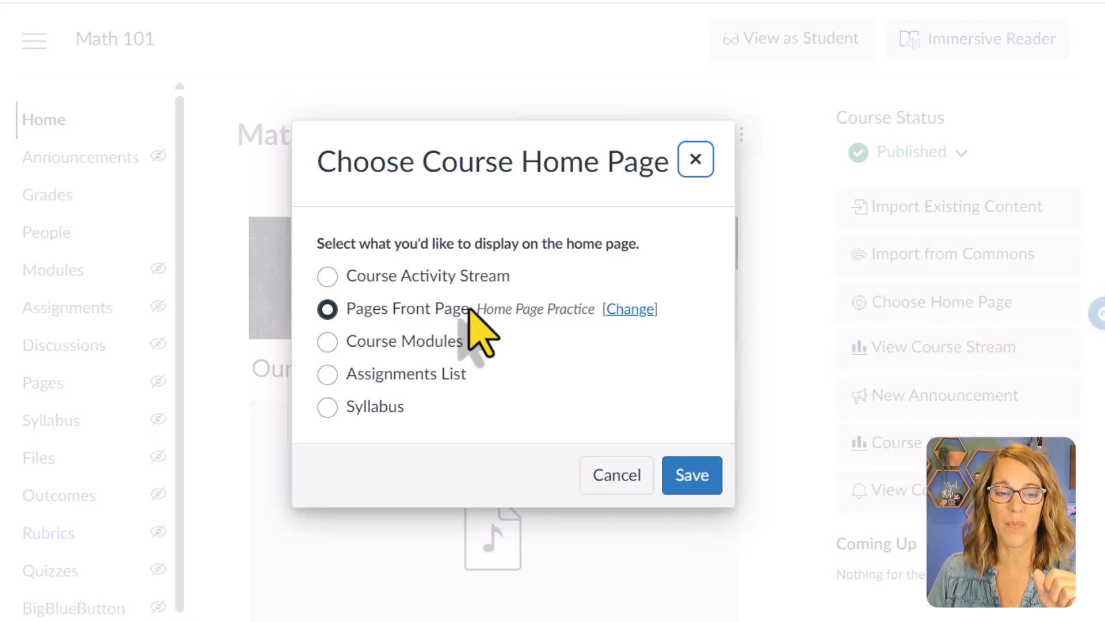
{"action": "left_click", "coordinate": [332, 314]}
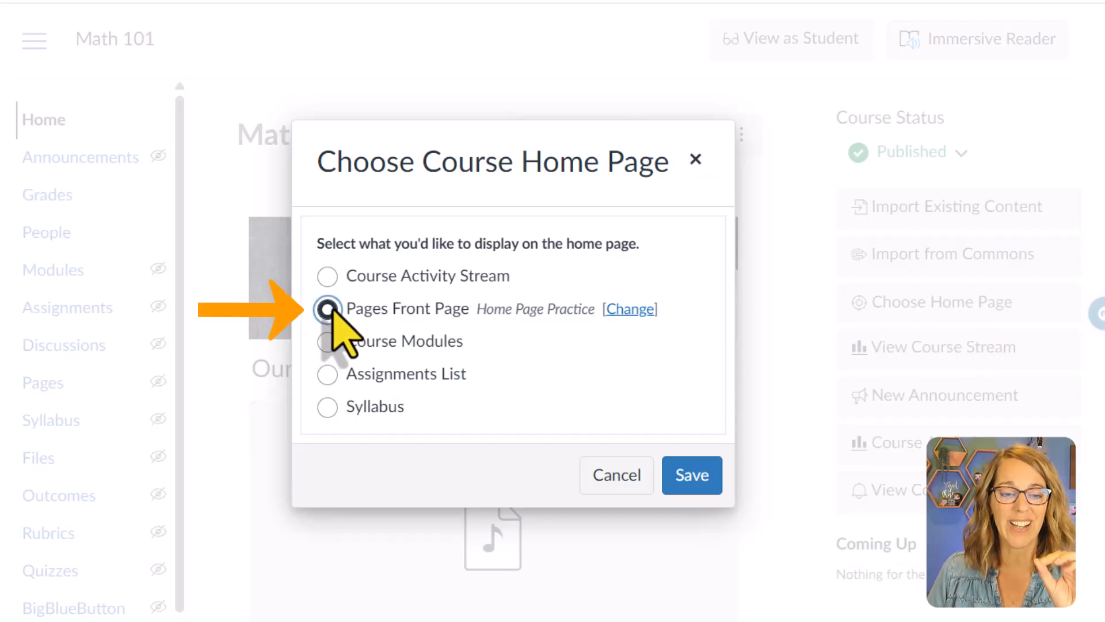
{"action": "left_click", "coordinate": [703, 479]}
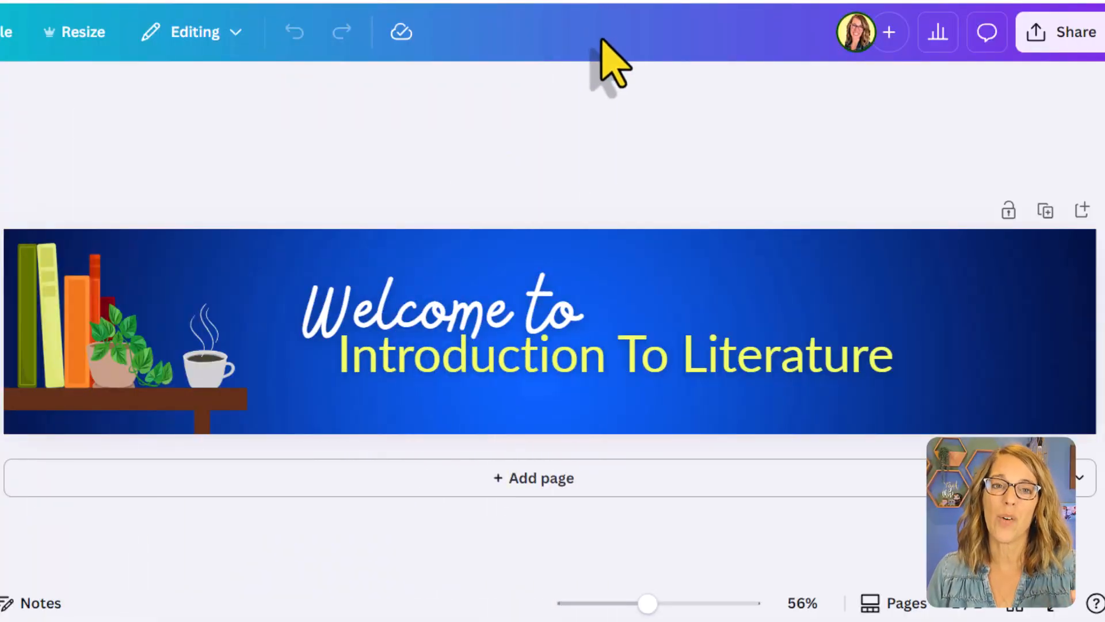
Examine the Canva templates for the Introduction To Literature banner, the START buttons and the Class 101 course card
{"action": "left_click", "coordinate": [567, 315]}
{"action": "left_click", "coordinate": [689, 376]}
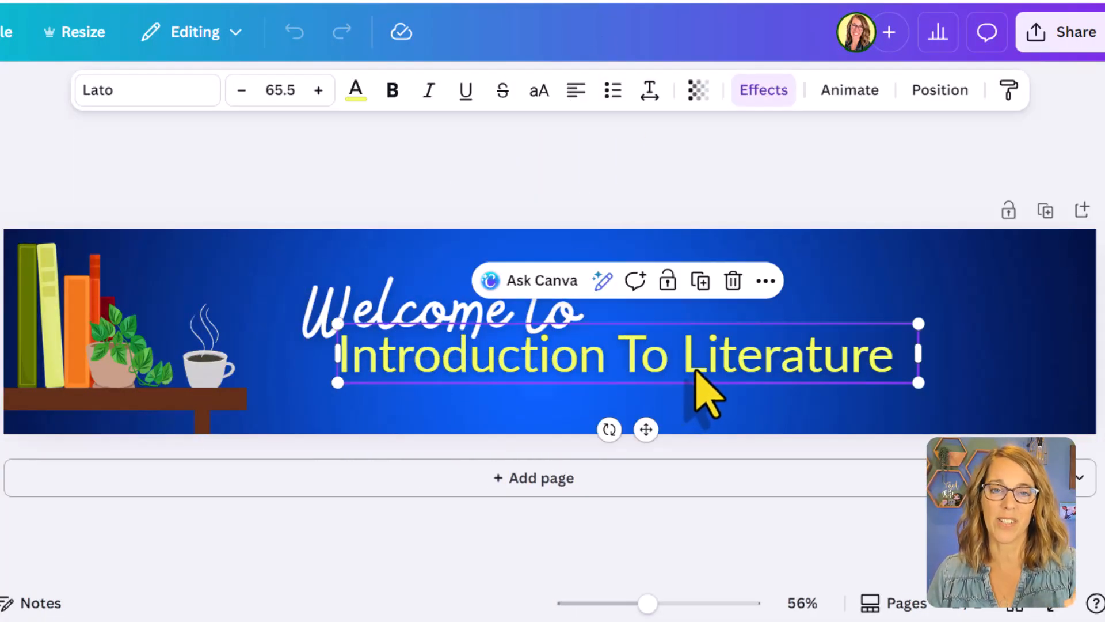
{"action": "left_click", "coordinate": [673, 193]}
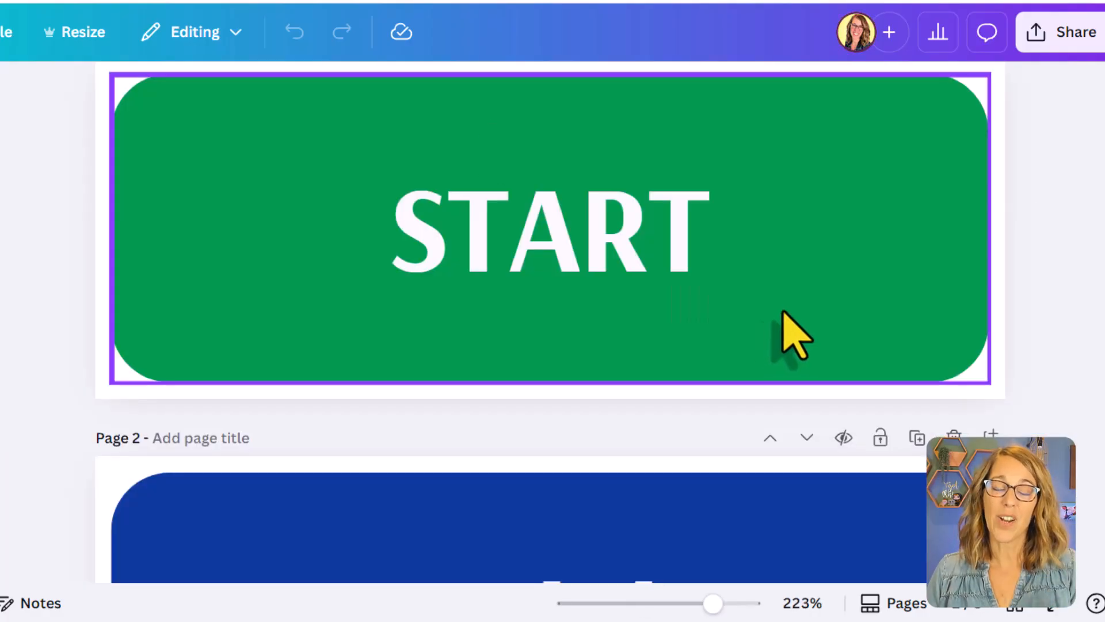
{"action": "scroll", "coordinate": [795, 333], "scroll_direction": "down", "scroll_amount": 8}
{"action": "scroll", "coordinate": [794, 333], "scroll_direction": "up", "scroll_amount": 10}
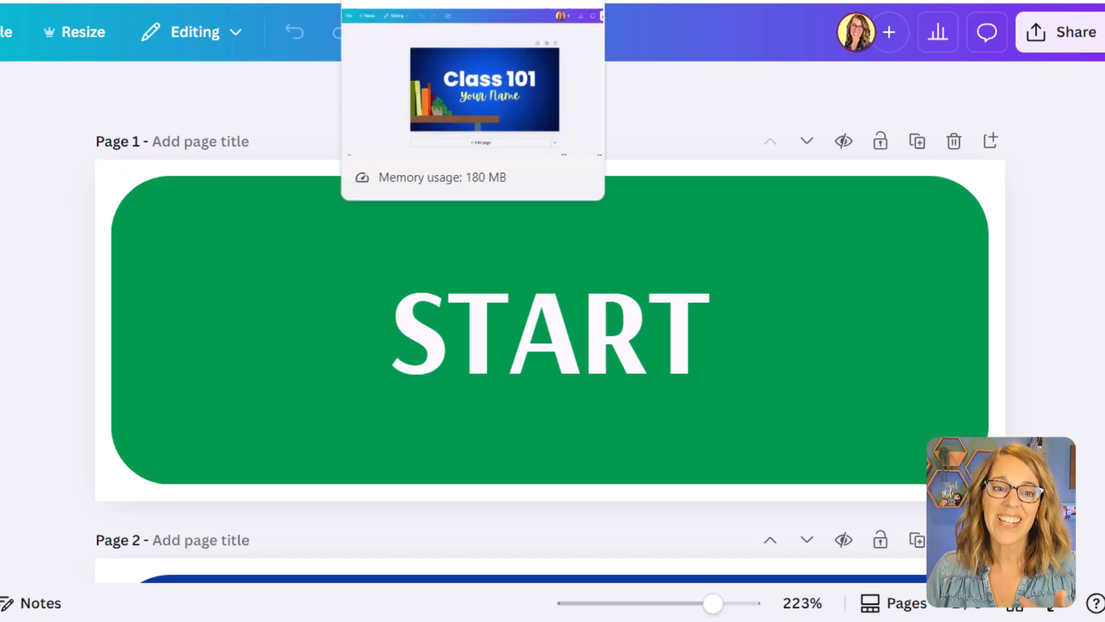
{"action": "left_click", "coordinate": [415, 1]}
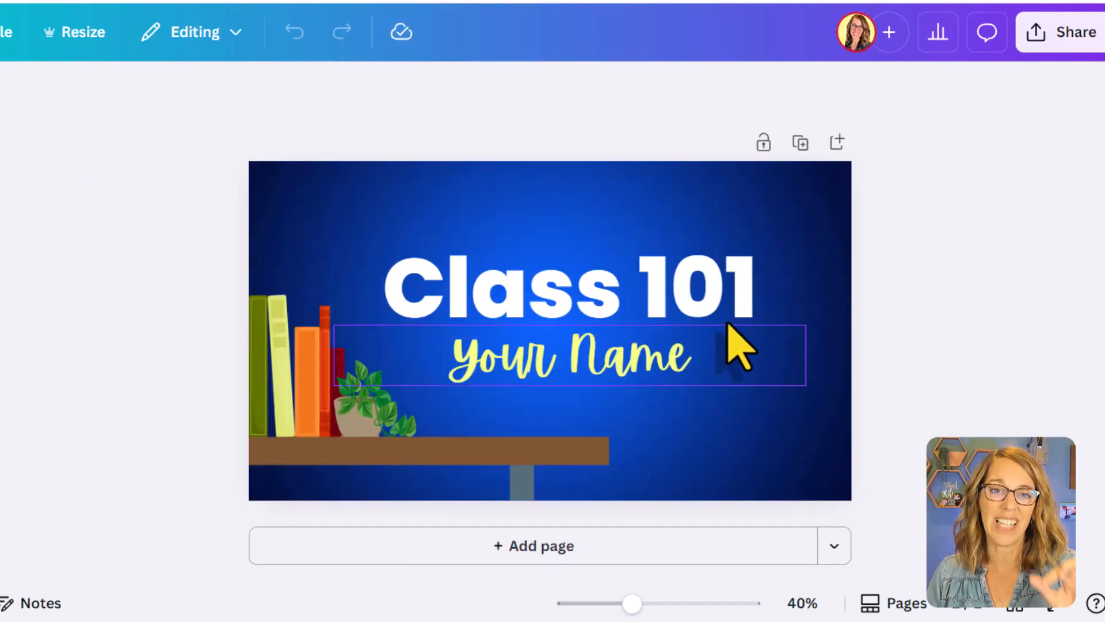